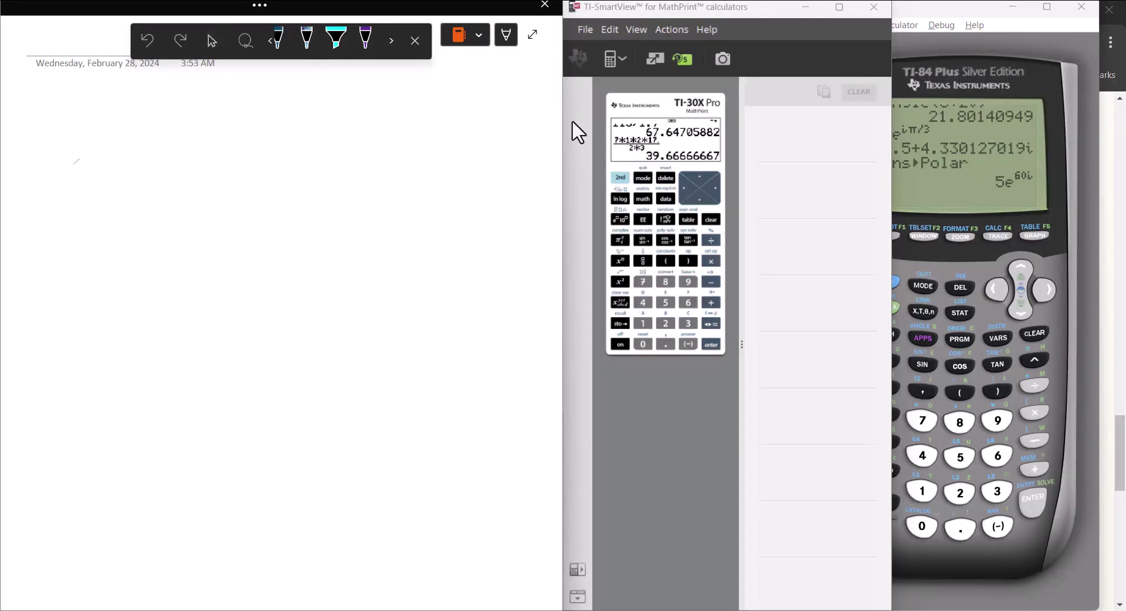
Handwrite the heading "Complex #s" near the upper part of the note page with a pen
left_click(371, 41)
mouse_move(80, 160)
left_mouse_down()
mouse_move(75, 175)
mouse_move(142, 176)
left_mouse_up()
left_click_drag(143, 170, 151, 181)
mouse_move(151, 169)
left_mouse_down()
mouse_move(145, 186)
mouse_move(188, 169)
left_mouse_up()
mouse_move(167, 179)
left_mouse_down()
mouse_move(201, 175)
mouse_move(195, 182)
left_mouse_up()
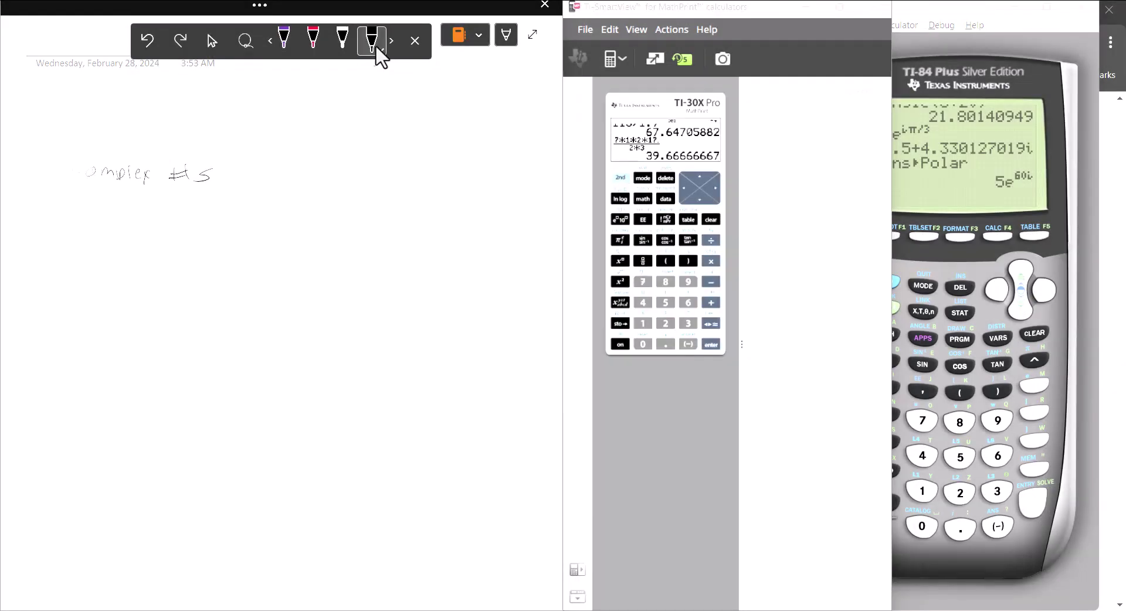
Increase the black pen's stroke to the fourth preset thickness
left_click(382, 51)
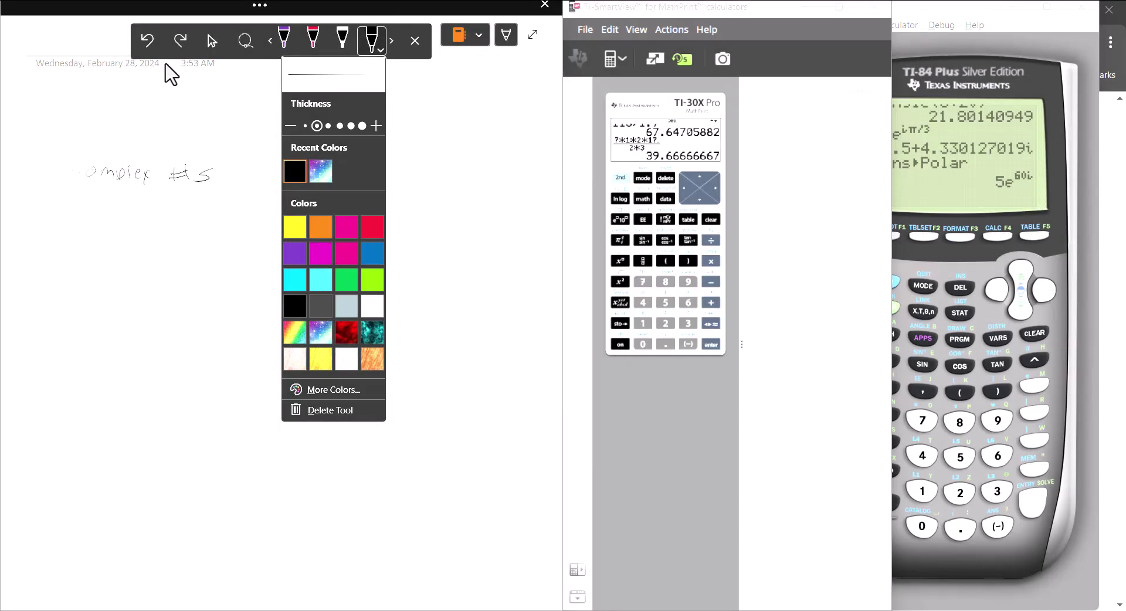
left_click_drag(128, 60, 170, 160)
left_click(384, 52)
left_click(340, 126)
left_click(391, 126)
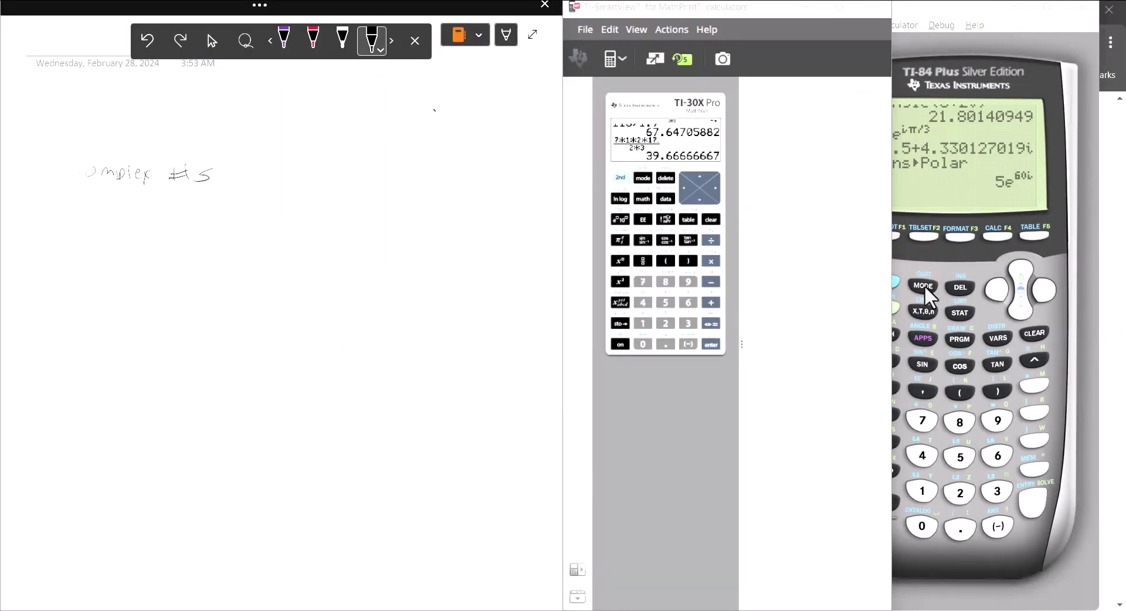
On the TI-84 Plus emulator, examine the mode settings for DEGREE and the complex formats a+bi and re^θi
left_click(924, 286)
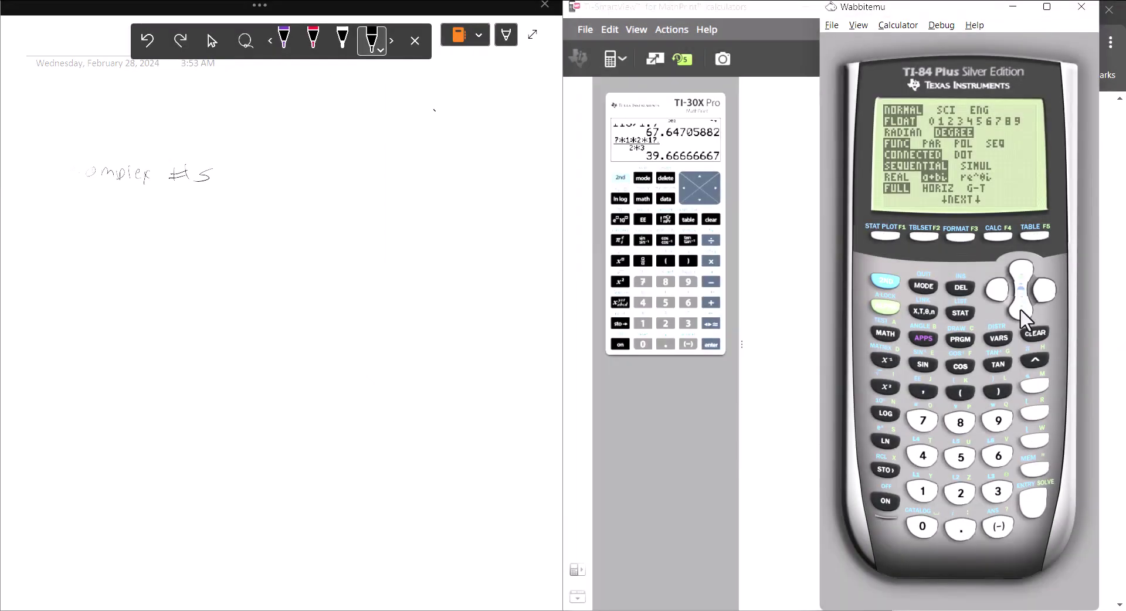
left_click(1019, 308)
left_click(1019, 308)
left_click(1045, 290)
left_click(1021, 309)
left_click(1020, 311)
left_click(1021, 311)
left_click(1021, 311)
left_click(1038, 291)
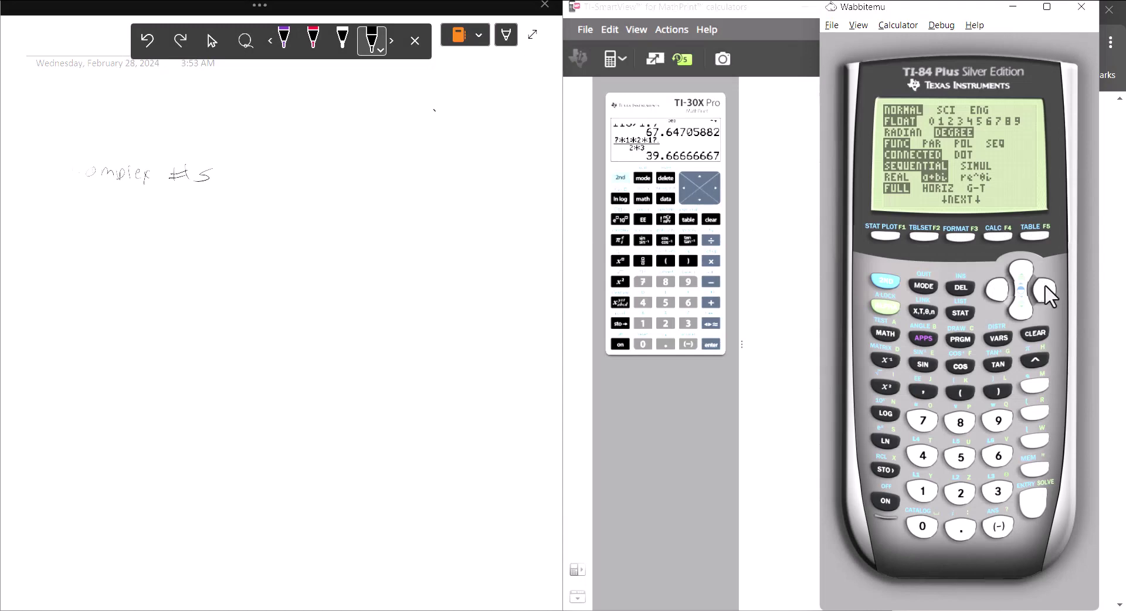
left_click(1045, 287)
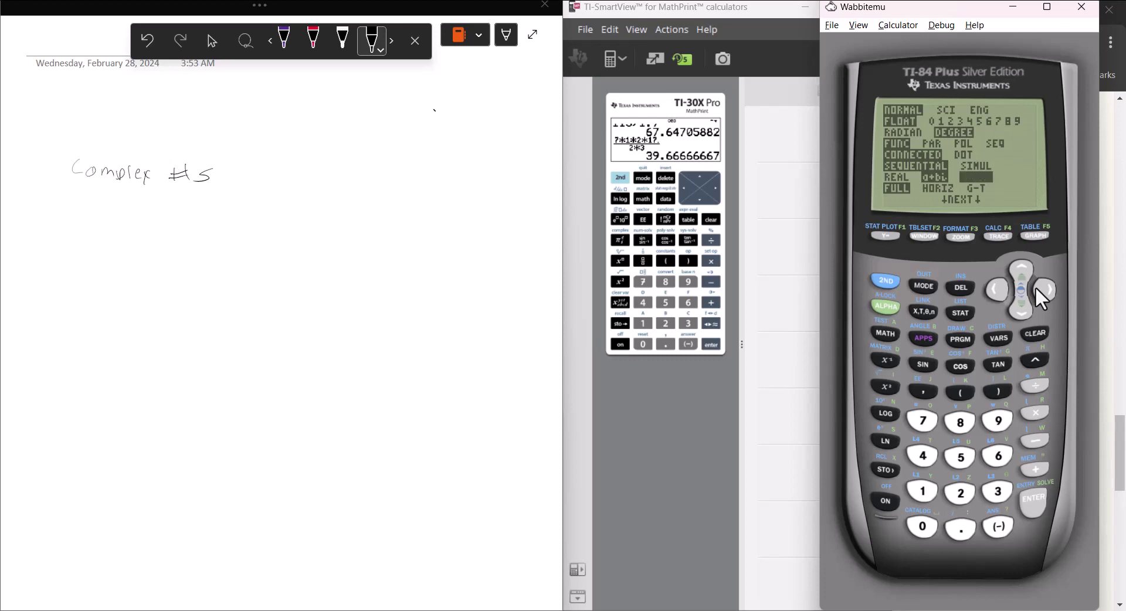
Switch to the TI-30X Pro calculator, evaluate the polar number 5∠52, and read the full rectangular result
left_click(665, 303)
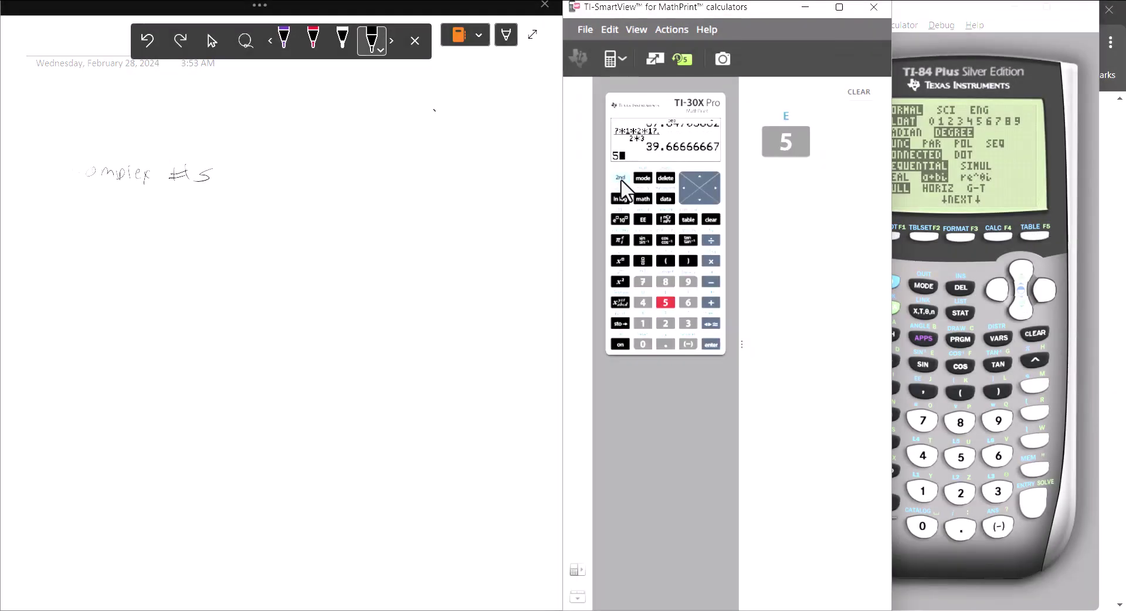
left_click(620, 177)
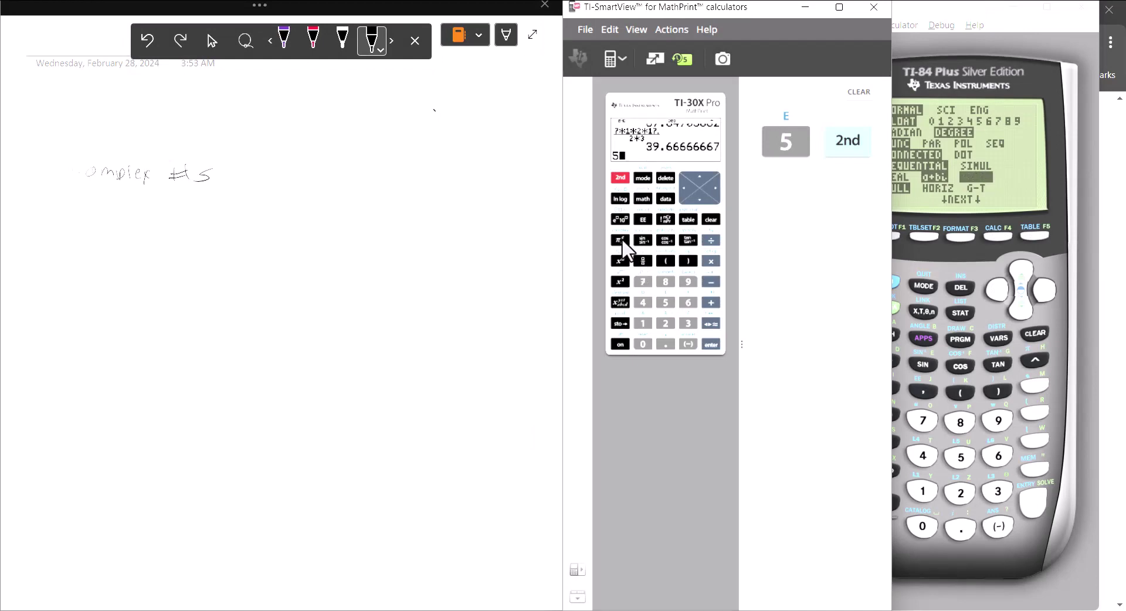
left_click(621, 239)
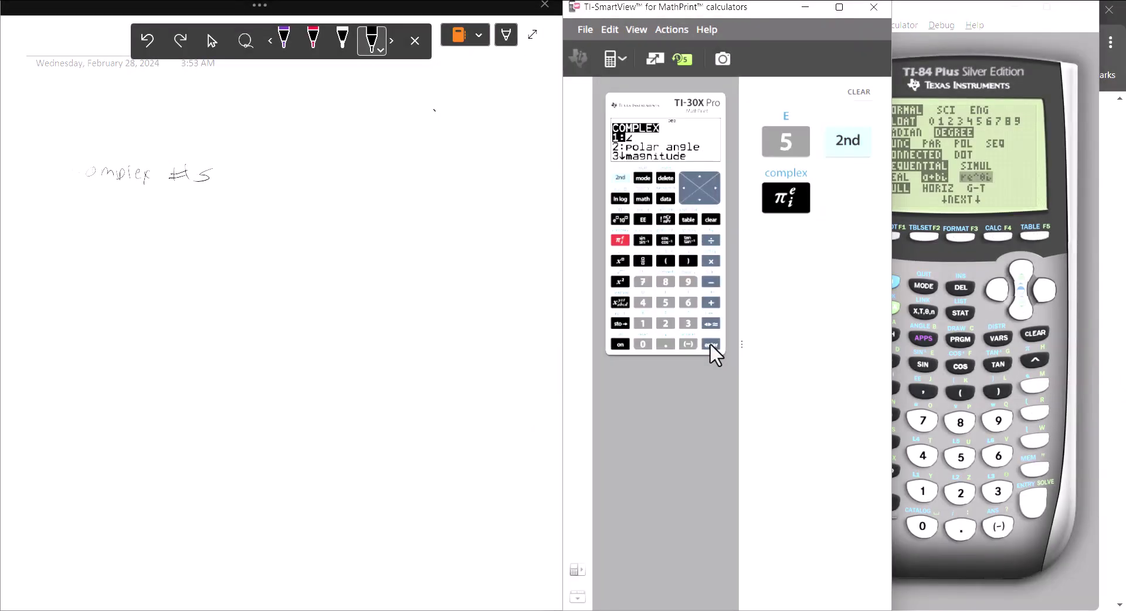
left_click(710, 344)
left_click(667, 304)
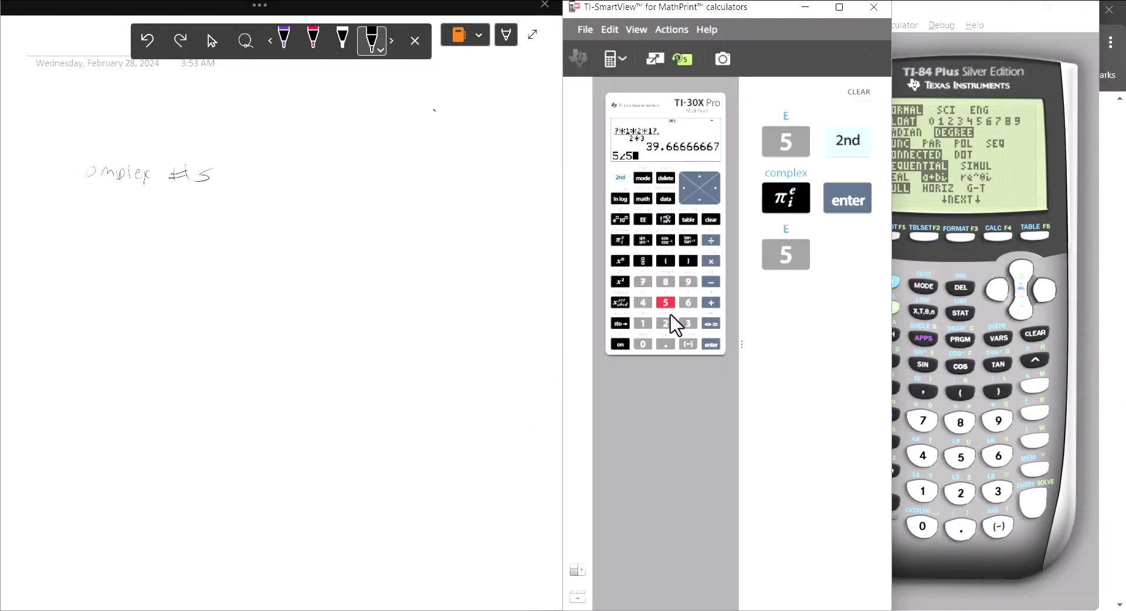
left_click(666, 323)
left_click(713, 344)
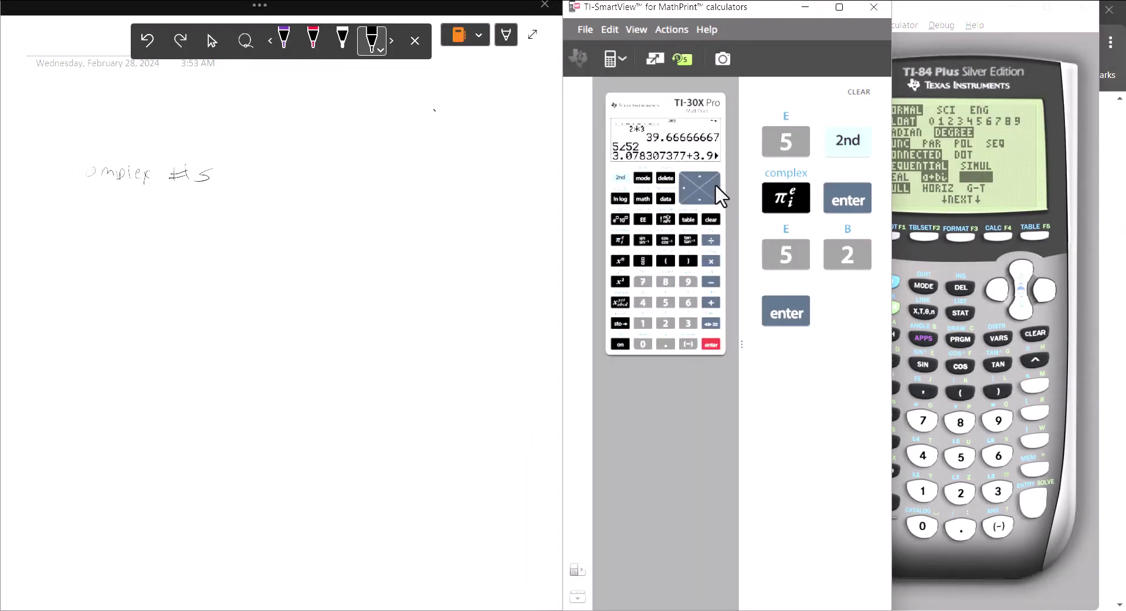
left_click(714, 188)
left_click(714, 187)
left_click(714, 188)
left_click(714, 188)
left_click(714, 187)
left_click(714, 187)
left_click(716, 187)
left_click(715, 186)
left_click(717, 185)
left_click(717, 186)
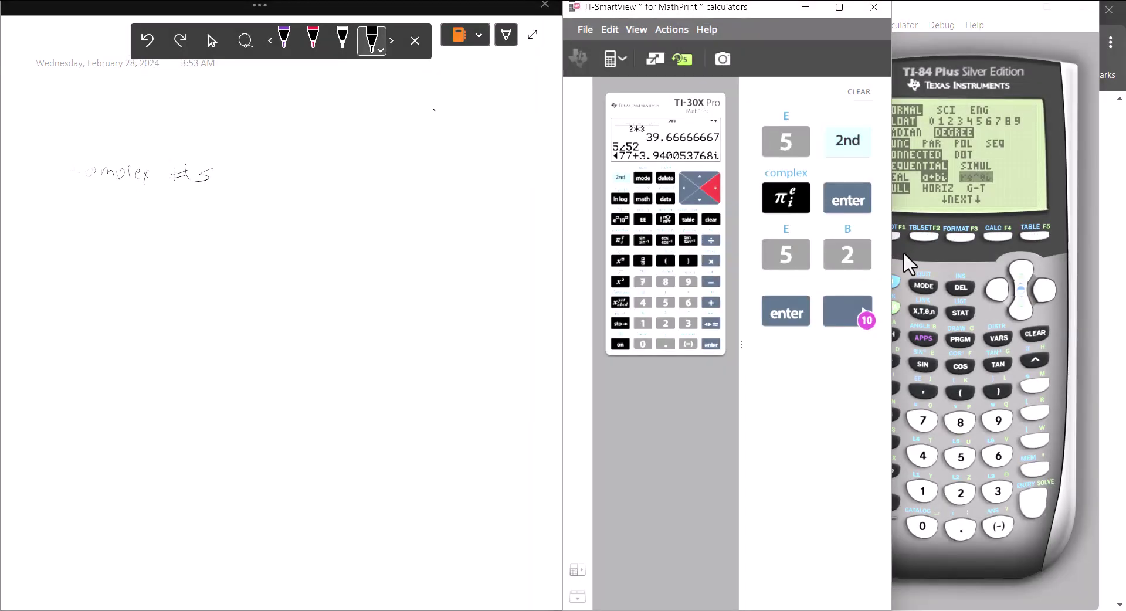
Return to the TI-84 Plus emulator and quit its mode settings to the home screen
left_click(903, 252)
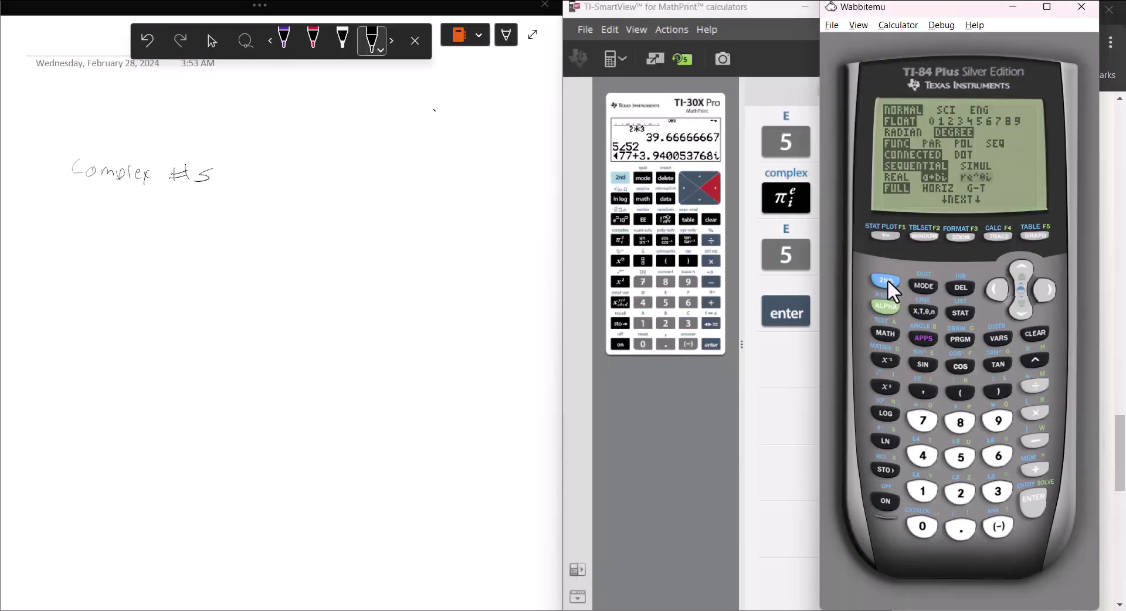
left_click(888, 282)
left_click(923, 284)
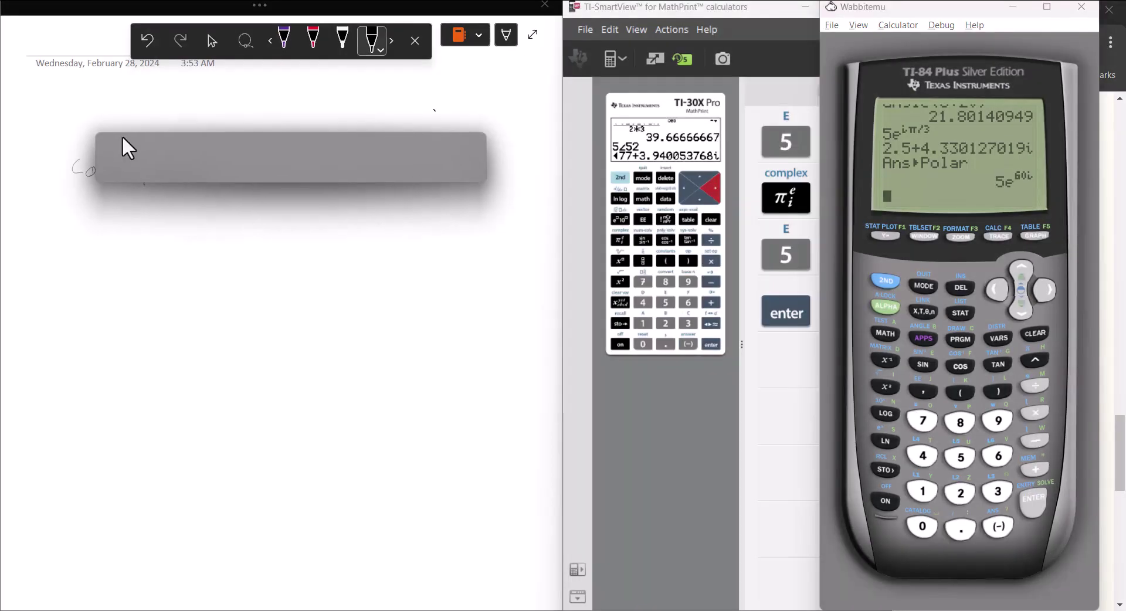
Handwrite "3 + j" in black below the "Complex #s" heading on the note page
left_click_drag(122, 137, 108, 60)
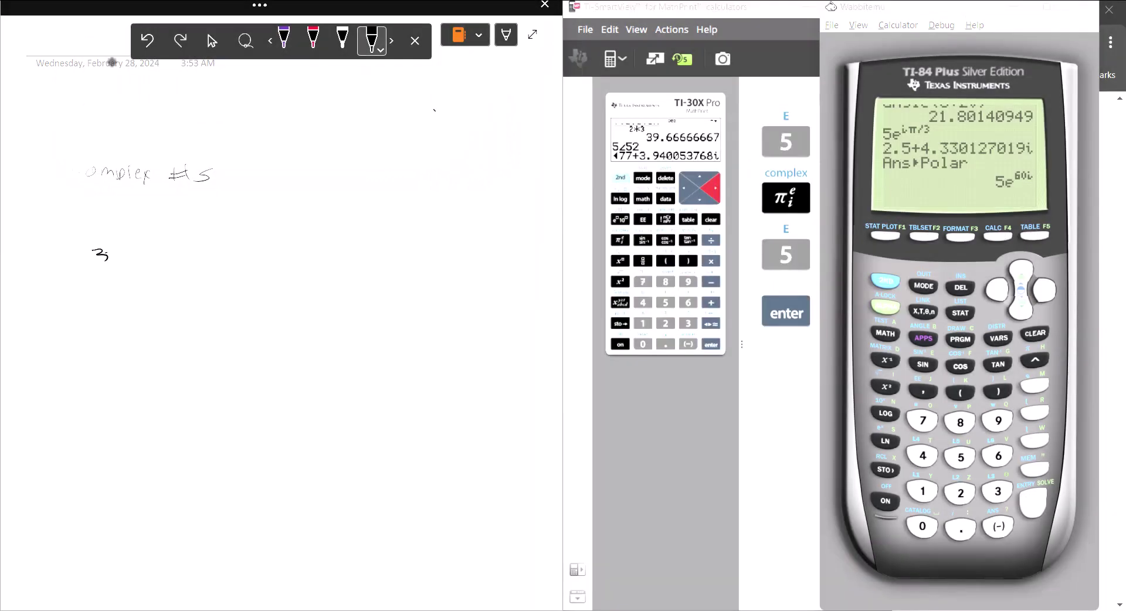
mouse_move(106, 256)
left_mouse_down()
mouse_move(94, 267)
mouse_move(134, 254)
mouse_move(155, 269)
left_mouse_up()
left_click(165, 249)
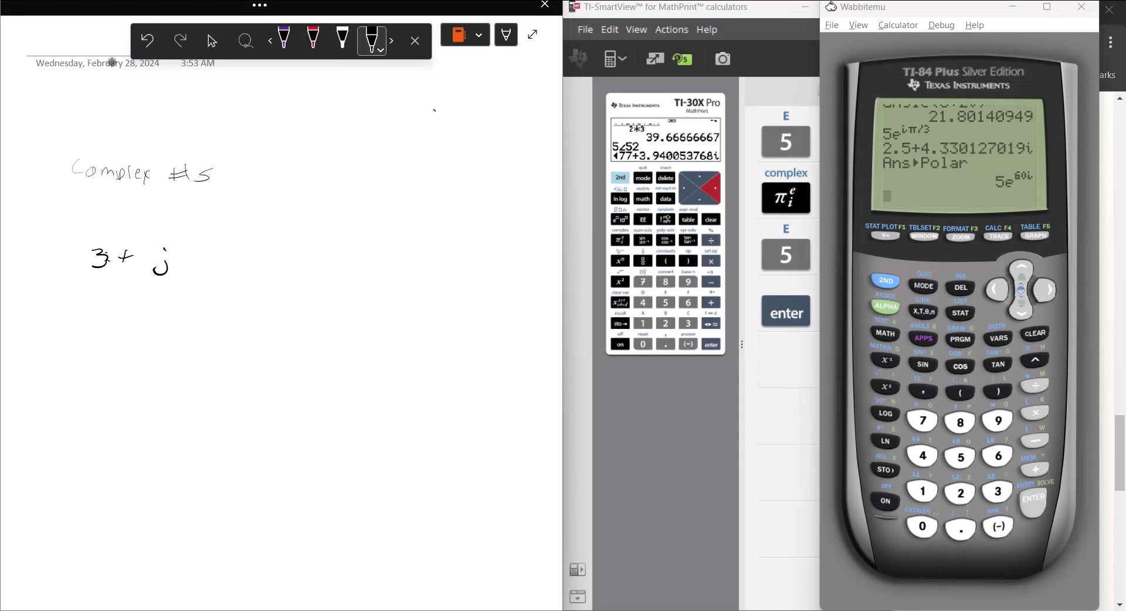
Erase the plus sign between the handwritten 3 and j
left_click(269, 43)
left_click(283, 38)
left_click(272, 41)
left_click(271, 42)
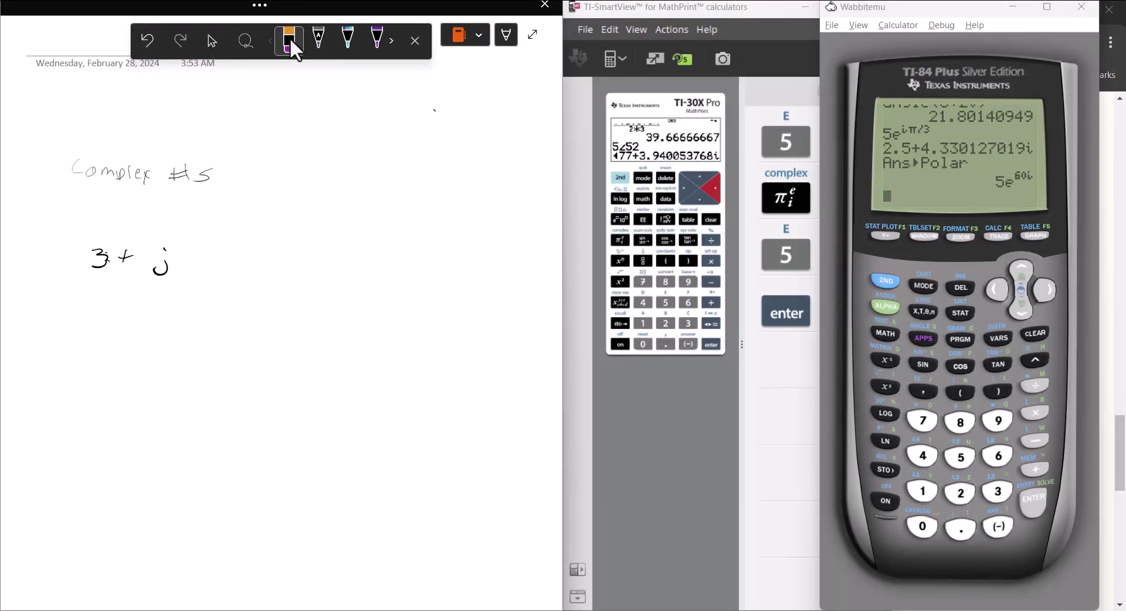
left_click(127, 257)
Complete the expression as "3 − j4" by adding a minus sign and a 4 with the purple pen
left_click(375, 40)
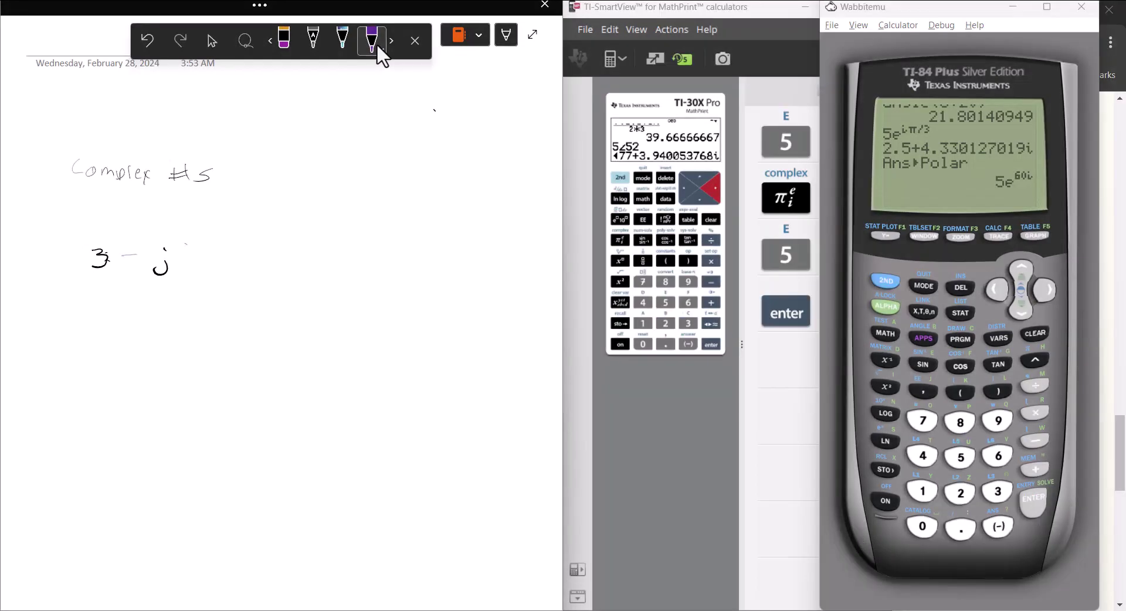
left_click_drag(186, 244, 198, 254)
left_click_drag(196, 244, 192, 267)
Set the purple pen to the fourth preset thickness and draw crossing vertical and horizontal axes beside the expression
left_click(375, 42)
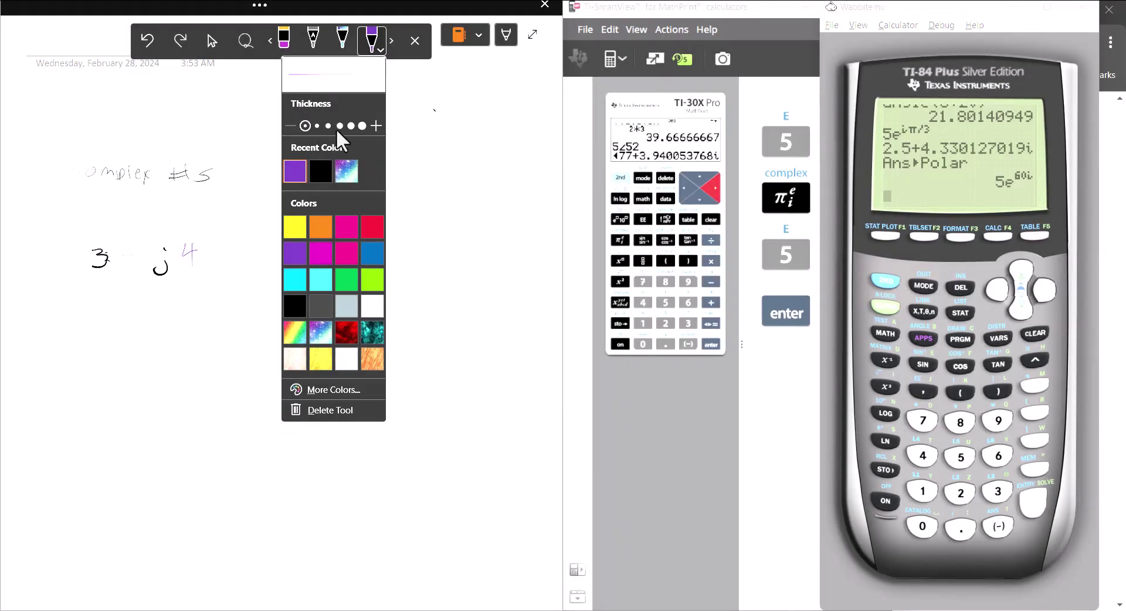
left_click(338, 126)
left_click(245, 219)
left_click_drag(348, 189, 351, 384)
left_click_drag(263, 299, 448, 301)
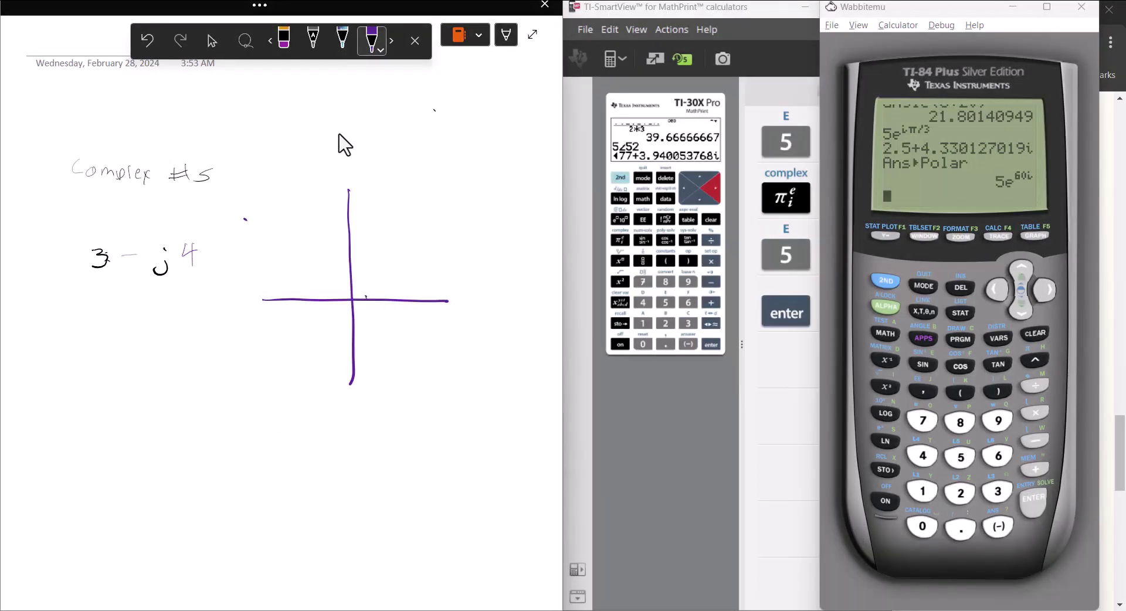
Add arrowheads, tick marks and the label "Re" to the axes, and draw the vector for 3 − j4 in the fourth quadrant
left_click_drag(366, 296, 367, 305)
mouse_move(376, 296)
left_mouse_down()
mouse_move(377, 305)
mouse_move(443, 310)
left_mouse_up()
left_click_drag(344, 198, 358, 198)
left_click_drag(461, 305, 484, 305)
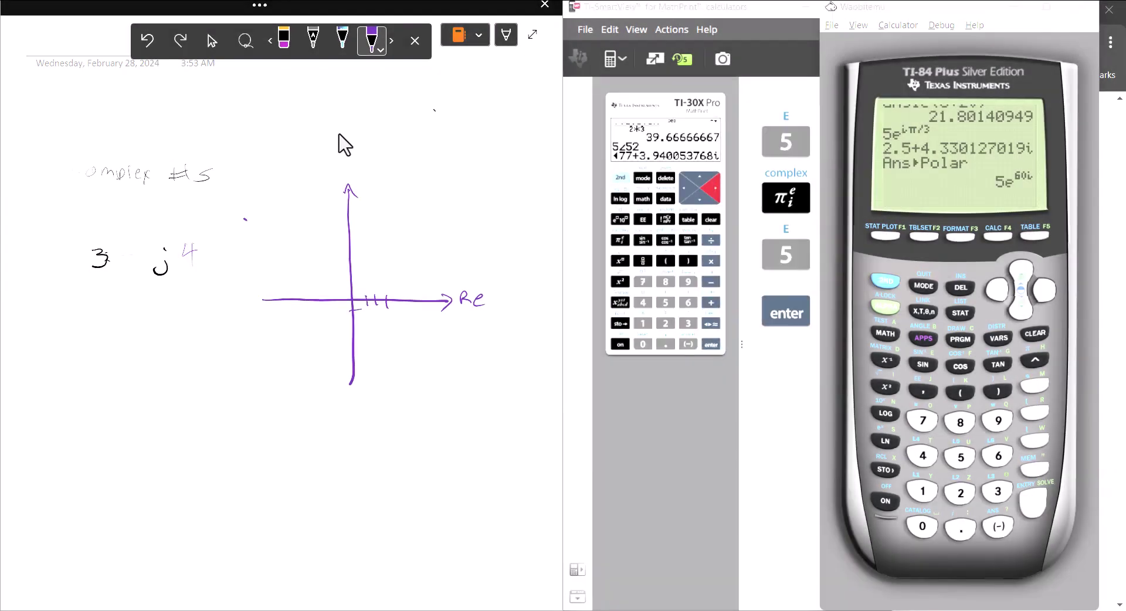
left_click_drag(350, 322, 360, 319)
mouse_move(347, 331)
left_mouse_down()
mouse_move(370, 313)
mouse_move(396, 339)
left_mouse_up()
Write "z =" before 3 − j4 and the magnitude formula |z| = √(3²+4²) below it
left_click_drag(32, 252, 47, 267)
left_click_drag(32, 259, 71, 265)
mouse_move(61, 332)
left_mouse_down()
mouse_move(61, 358)
mouse_move(97, 354)
mouse_move(130, 322)
mouse_move(226, 326)
left_mouse_up()
mouse_move(148, 338)
left_mouse_down()
mouse_move(146, 354)
mouse_move(181, 346)
left_mouse_up()
left_click_drag(175, 340, 176, 352)
left_click_drag(191, 339, 197, 358)
left_click_drag(200, 340, 215, 352)
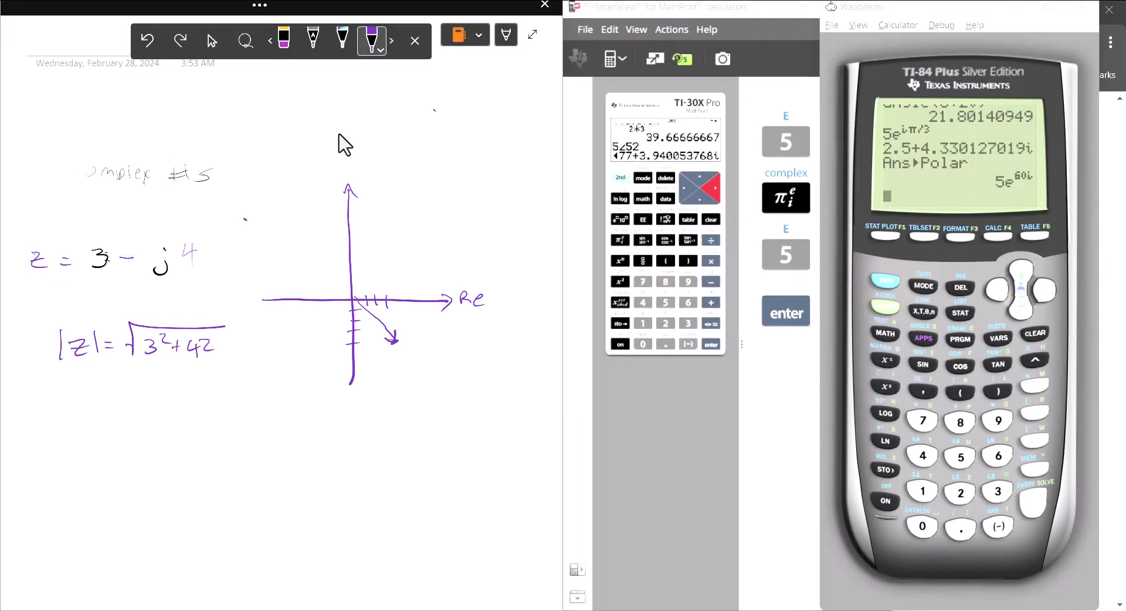
Write the magnitude result "z = 5" under the square root and begin the angle calculation with "tan⁻¹" below
mouse_move(78, 385)
left_mouse_down()
mouse_move(96, 401)
mouse_move(122, 388)
left_mouse_up()
left_click_drag(109, 393, 138, 391)
mouse_move(137, 391)
left_mouse_down()
mouse_move(177, 446)
mouse_move(183, 433)
left_mouse_up()
mouse_move(201, 435)
left_mouse_down()
mouse_move(216, 444)
mouse_move(223, 427)
left_mouse_up()
left_click_drag(226, 420, 226, 432)
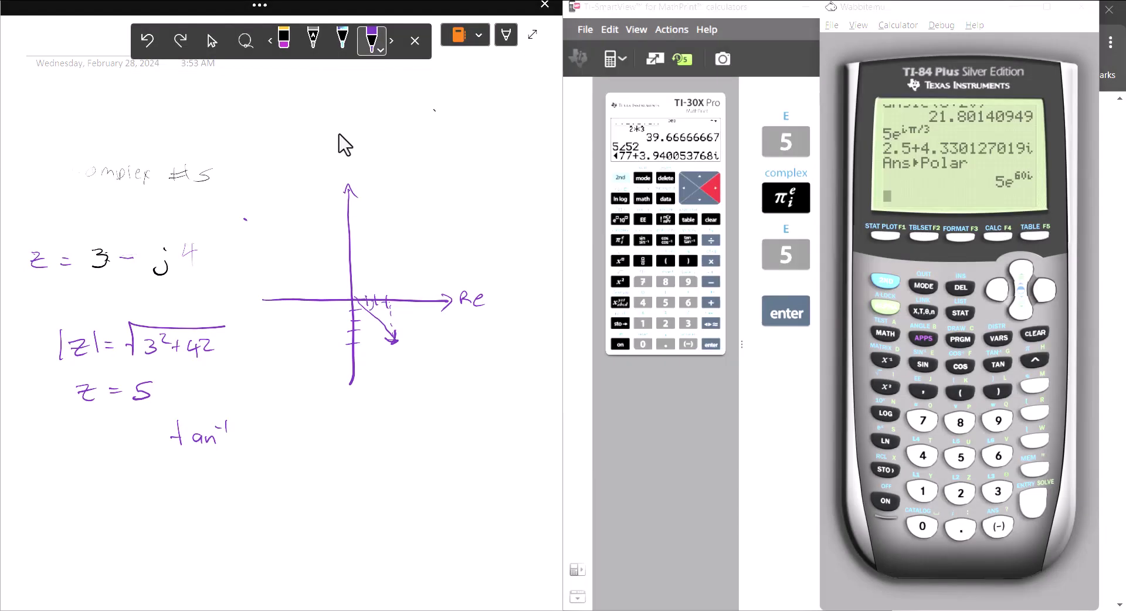
Label the vector's triangle with −4 on the vertical side and 3 along the real axis
left_click_drag(400, 313, 406, 314)
left_click_drag(412, 311, 419, 316)
left_click_drag(417, 313, 414, 324)
left_click_drag(374, 281, 376, 290)
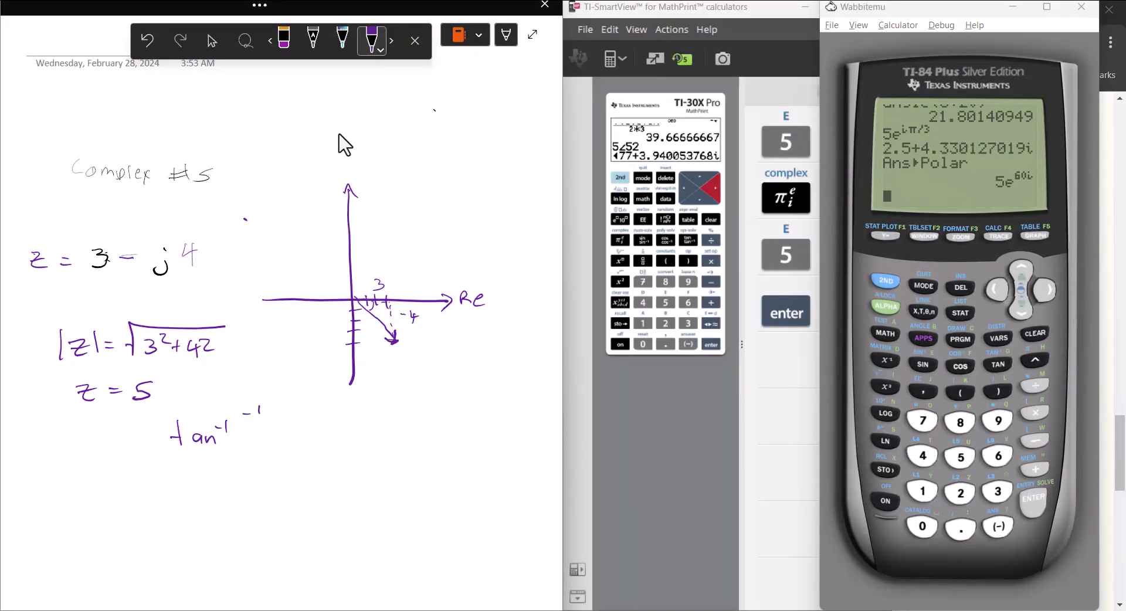
Write the fraction −4/3 after tan⁻¹ in the angle calculation
left_click_drag(243, 414, 250, 413)
left_click_drag(261, 405, 273, 419)
mouse_move(257, 425)
left_mouse_down()
mouse_move(271, 434)
mouse_move(257, 442)
left_mouse_up()
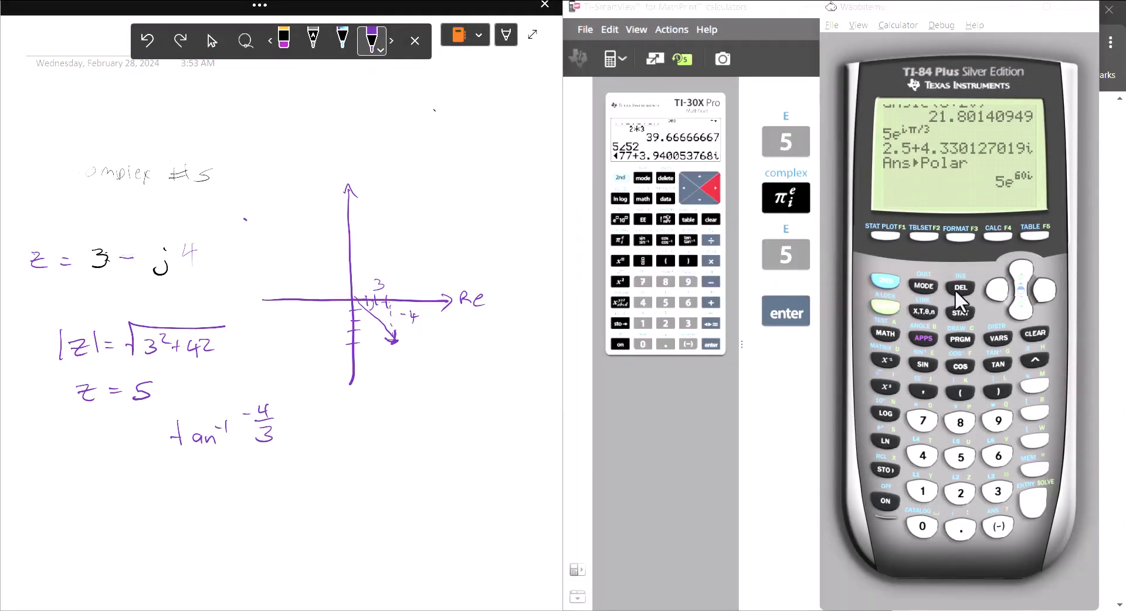
Calculate tan⁻¹(−4/3) on the TI-84 Plus emulator
left_click(885, 281)
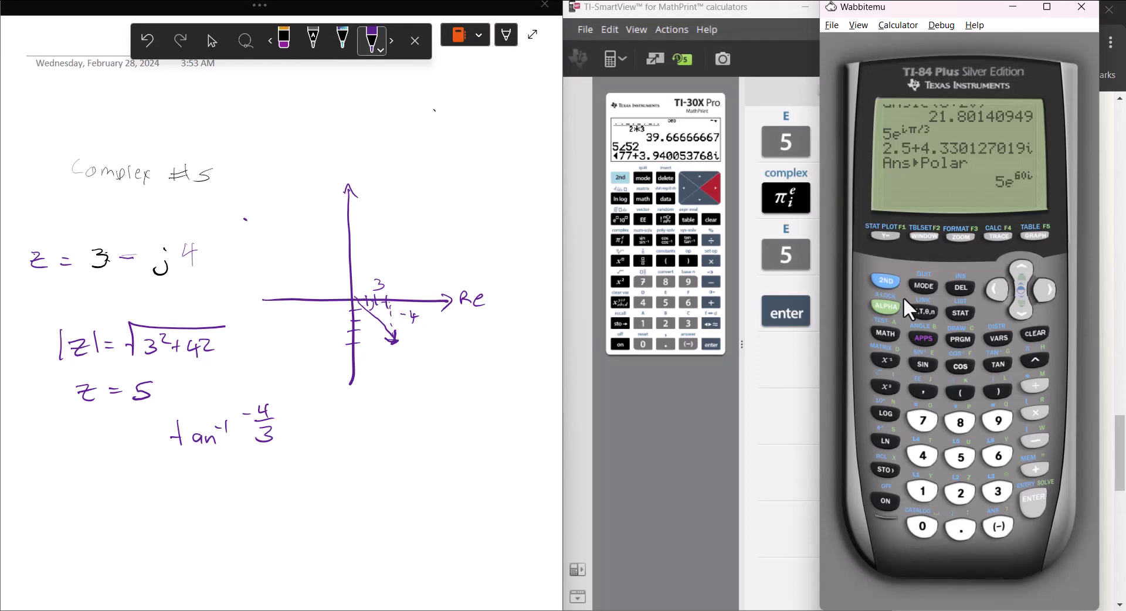
left_click(998, 366)
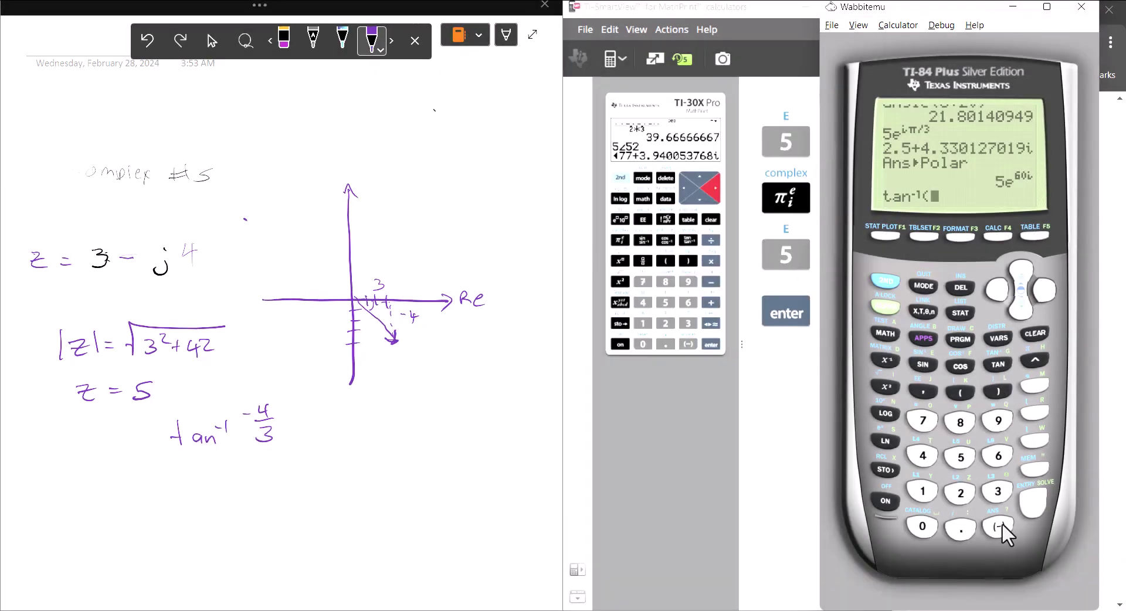
left_click(998, 526)
left_click(923, 456)
left_click(1037, 385)
left_click(999, 492)
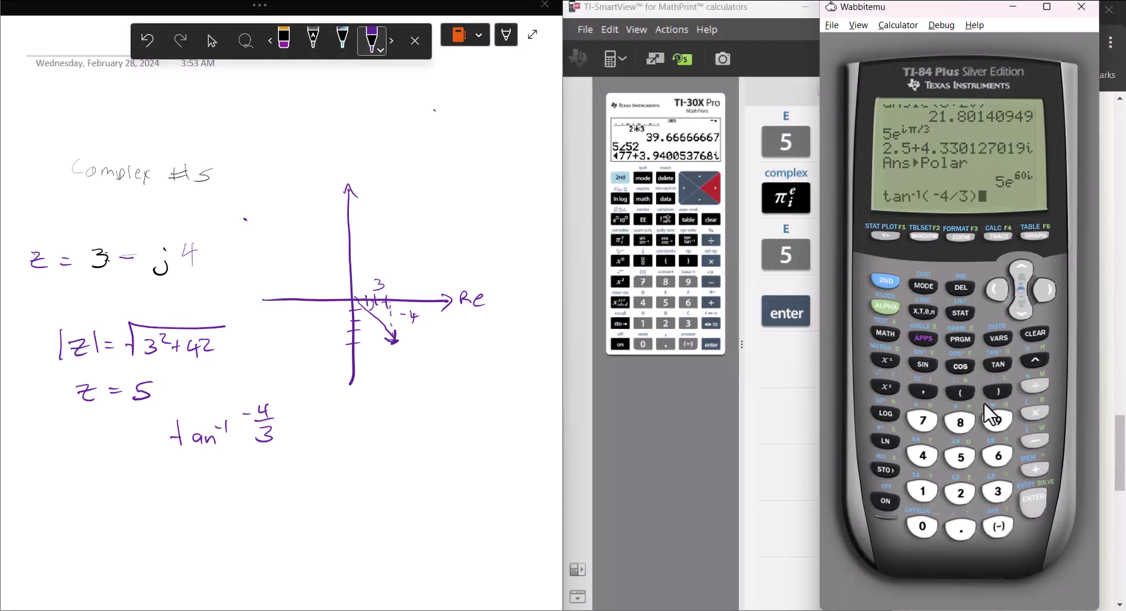
left_click(985, 398)
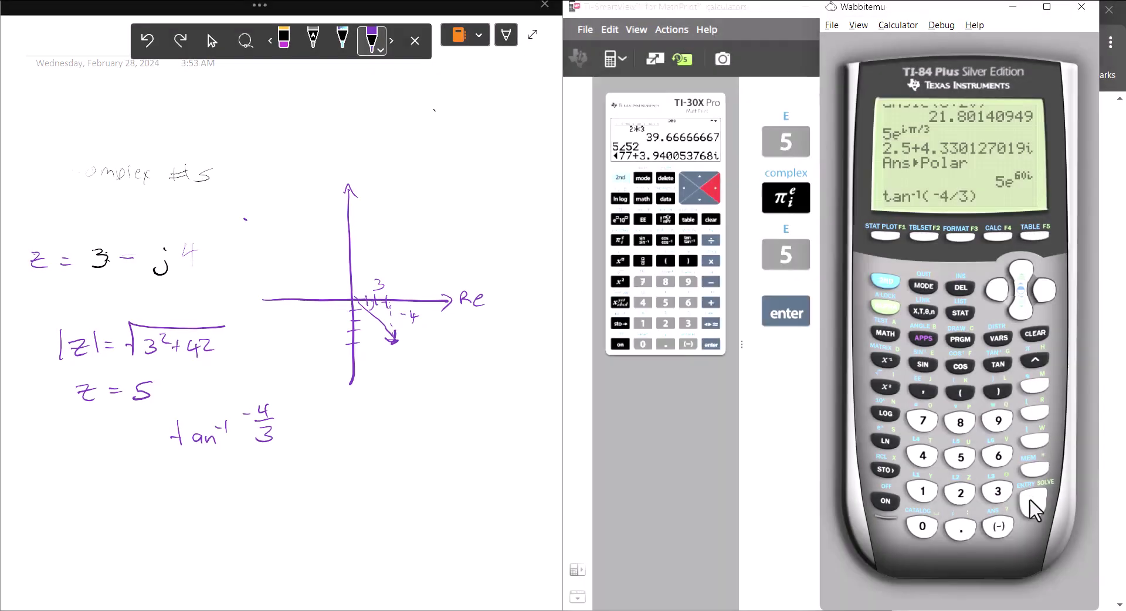
left_click(1012, 498)
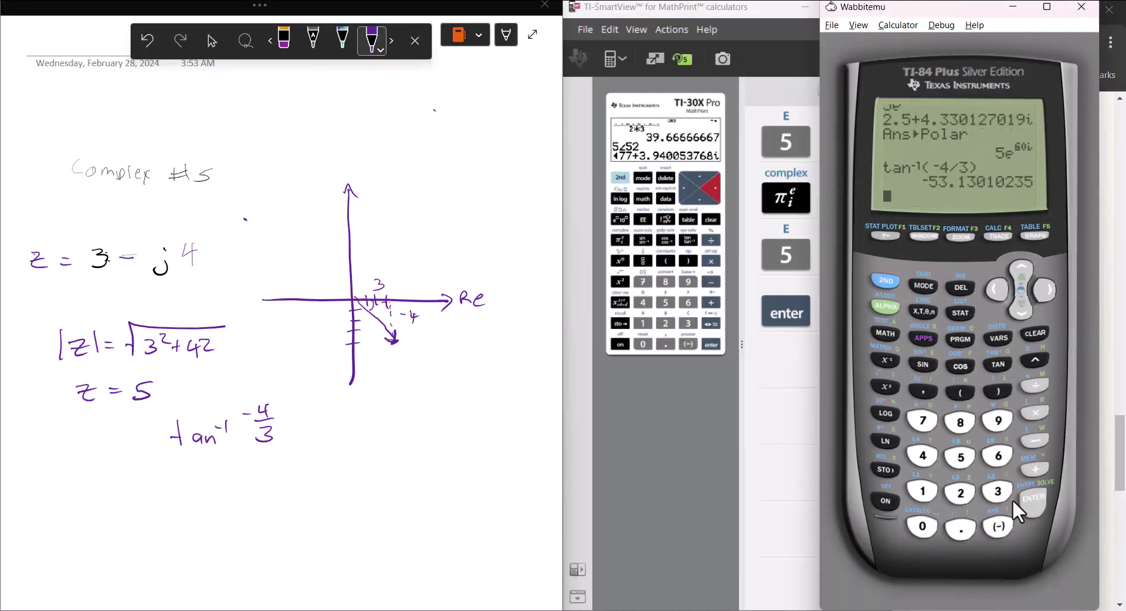
Write "= −53°" after tan⁻¹(−4/3) and mark the angle from the positive real axis to the vector
left_click_drag(296, 425, 304, 425)
mouse_move(296, 432)
left_mouse_down()
mouse_move(352, 437)
mouse_move(368, 419)
left_mouse_up()
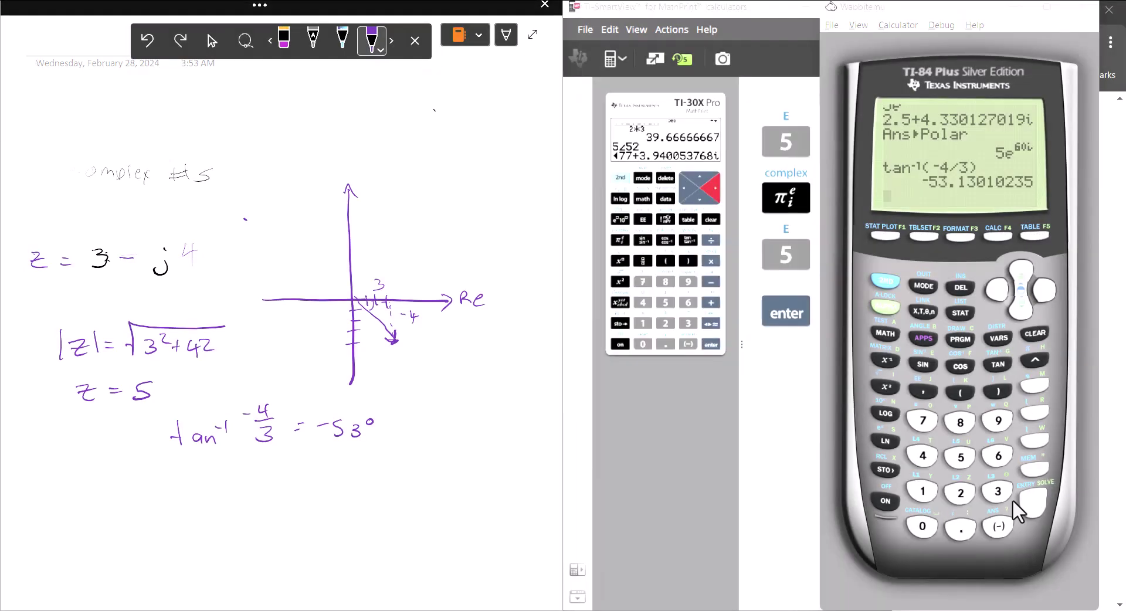
mouse_move(443, 293)
left_mouse_down()
mouse_move(453, 301)
mouse_move(441, 309)
mouse_move(370, 312)
left_mouse_up()
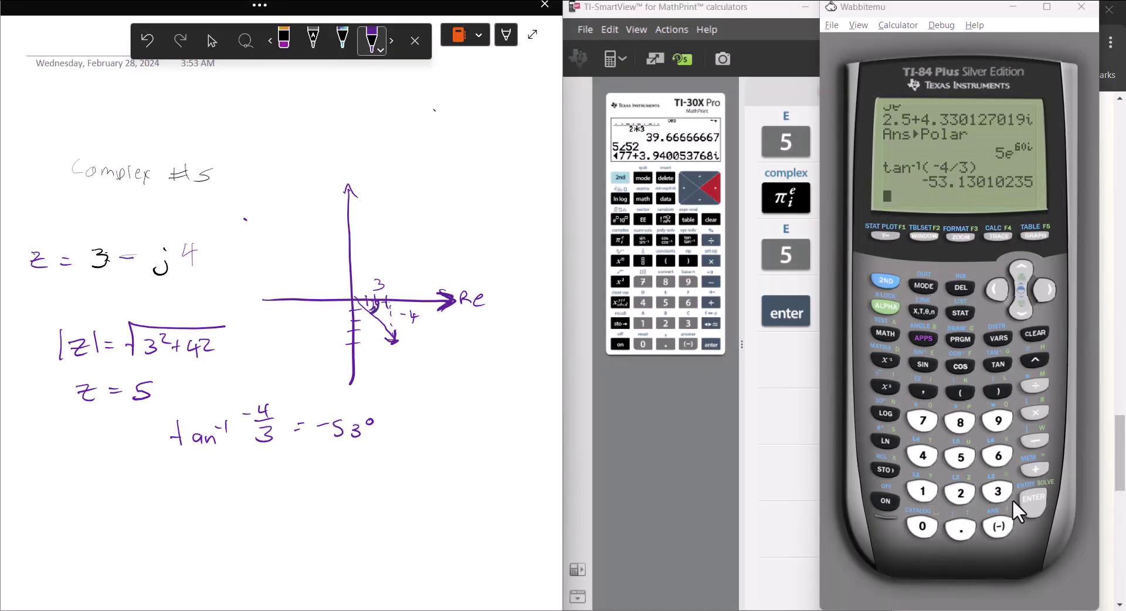
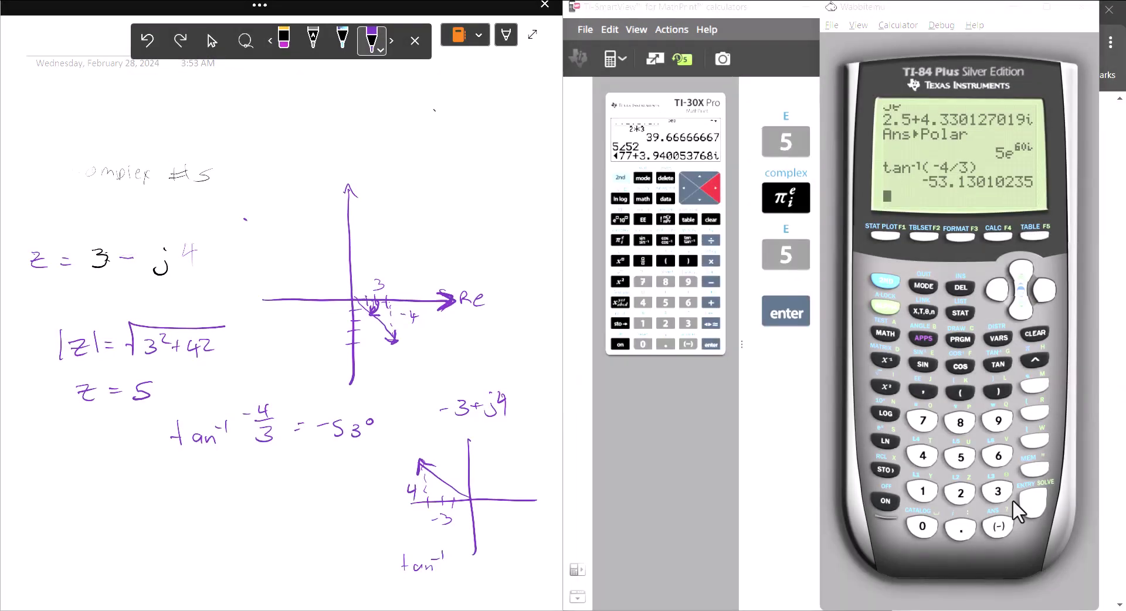
Complete the second diagram's angle calculation by writing −4/3 = −53° after tan⁻¹
left_click_drag(461, 553, 465, 579)
left_click_drag(483, 563, 492, 568)
left_click_drag(498, 567, 532, 565)
Sketch the −53° reference direction in the fourth quadrant and an arc arrow sweeping round to the −3 + j4 vector
left_click_drag(478, 505, 482, 508)
left_click_drag(491, 514, 513, 528)
left_click_drag(498, 502, 497, 512)
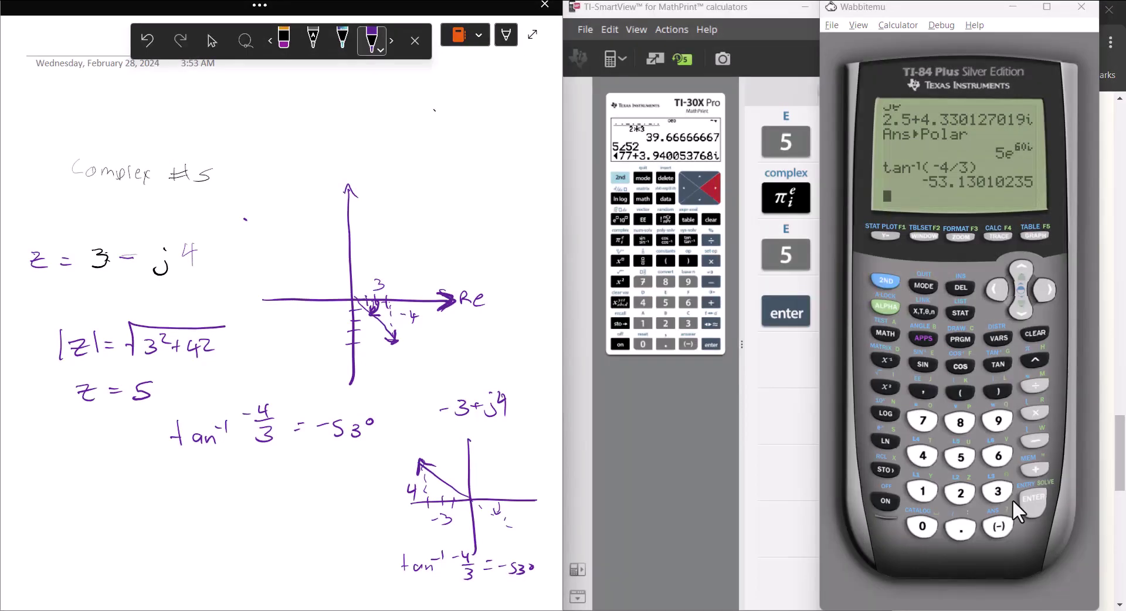
mouse_move(506, 520)
left_mouse_down()
mouse_move(482, 470)
mouse_move(467, 485)
left_mouse_up()
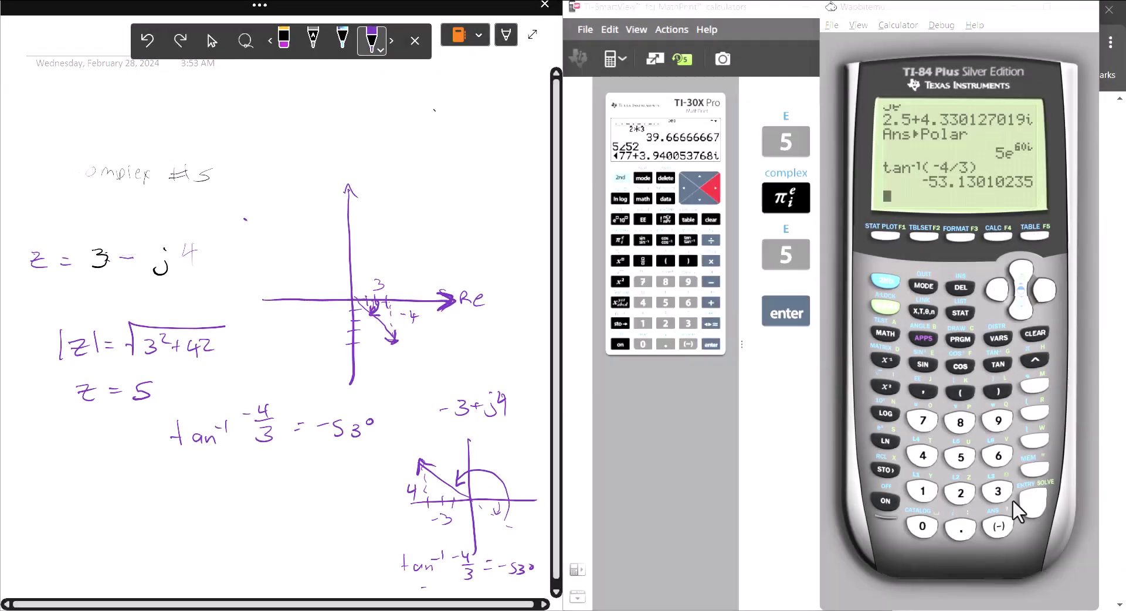
Write the correction −53° + 180° below the second tan⁻¹ calculation
left_click_drag(422, 587, 426, 587)
mouse_move(440, 584)
left_mouse_down()
mouse_move(434, 591)
mouse_move(485, 583)
left_mouse_up()
left_click_drag(491, 582, 496, 582)
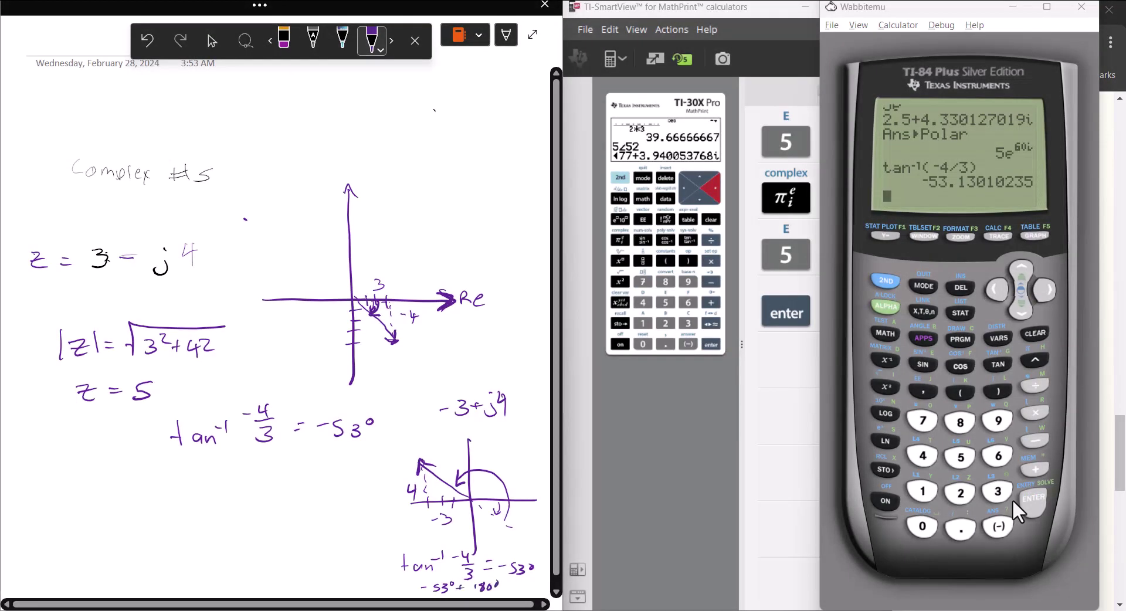
Add 180 to the last answer on the TI-84 Plus and write 126.9° under the −53° + 180° line
left_click(1031, 471)
left_click(1032, 471)
left_click(923, 491)
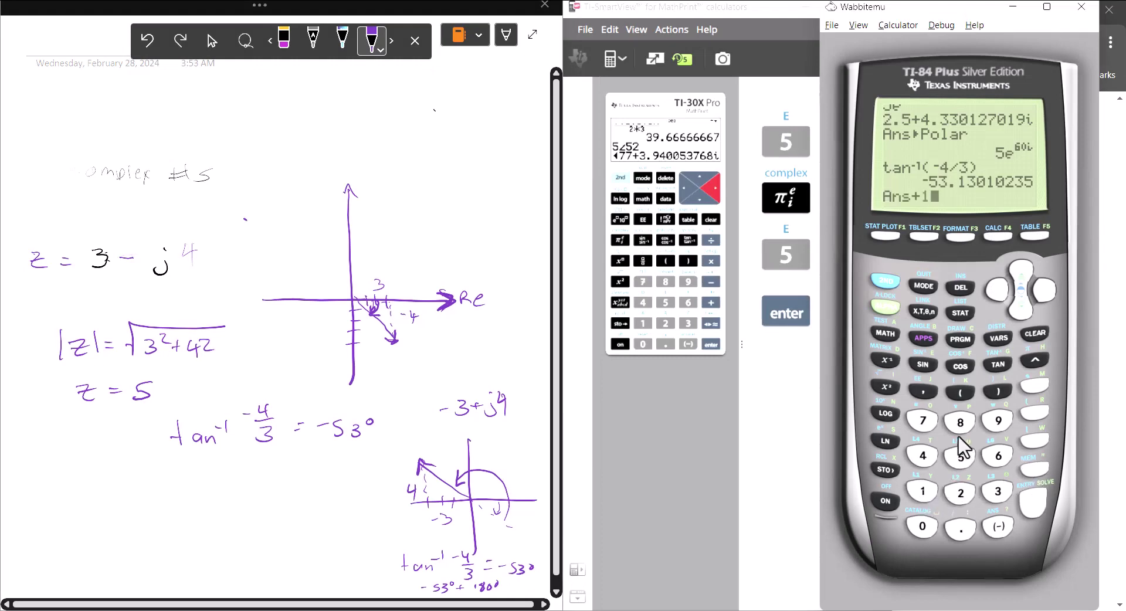
left_click(960, 422)
left_click(922, 526)
left_click(1035, 500)
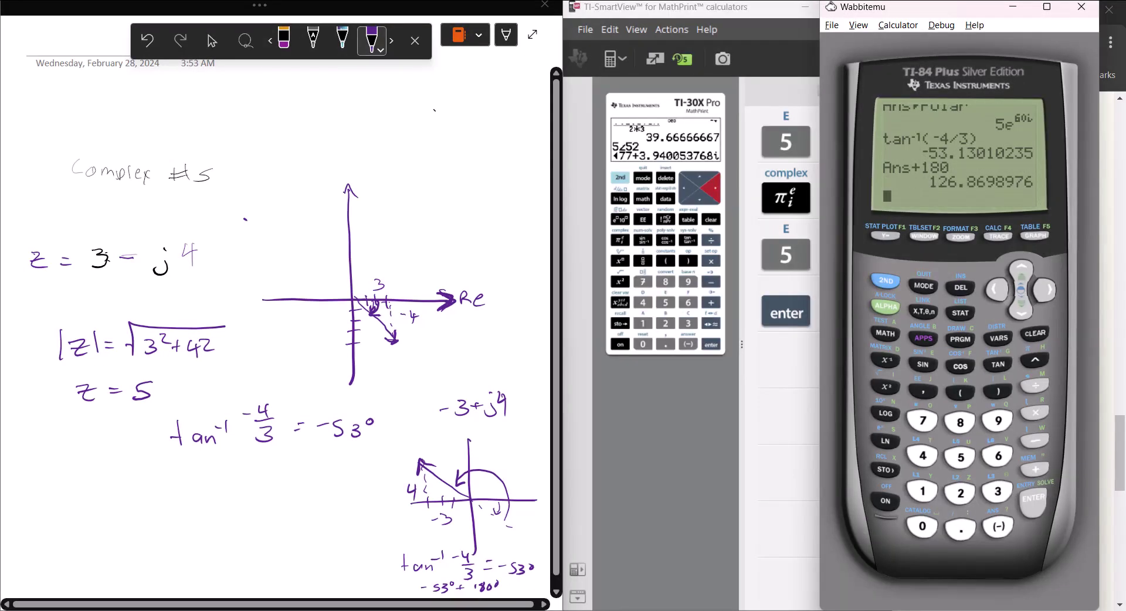
scroll(282, 305, "down", 3)
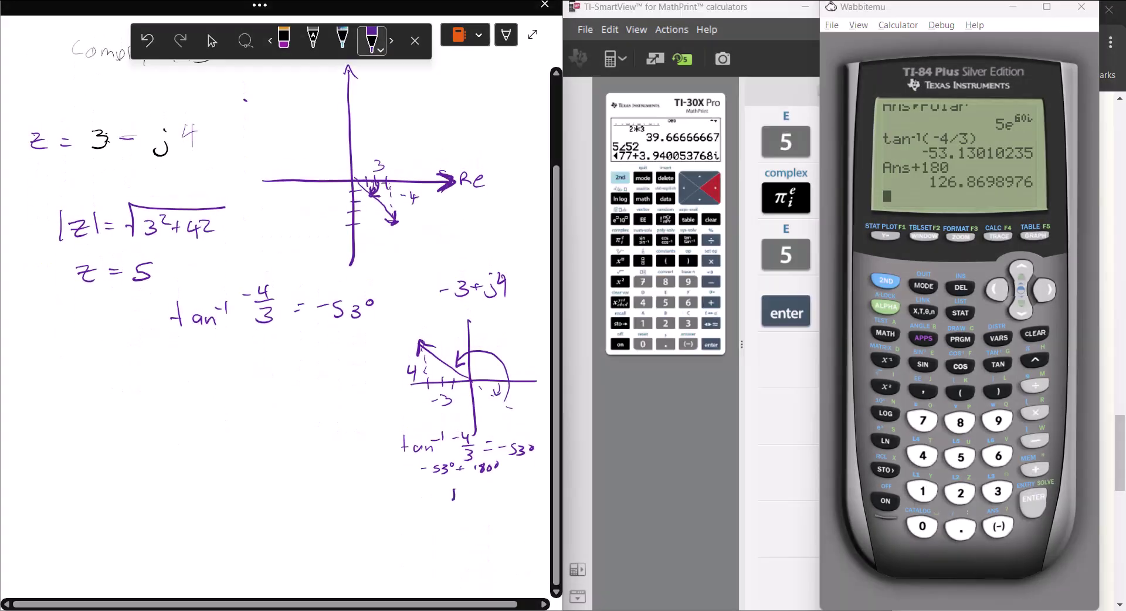
left_click_drag(457, 489, 468, 497)
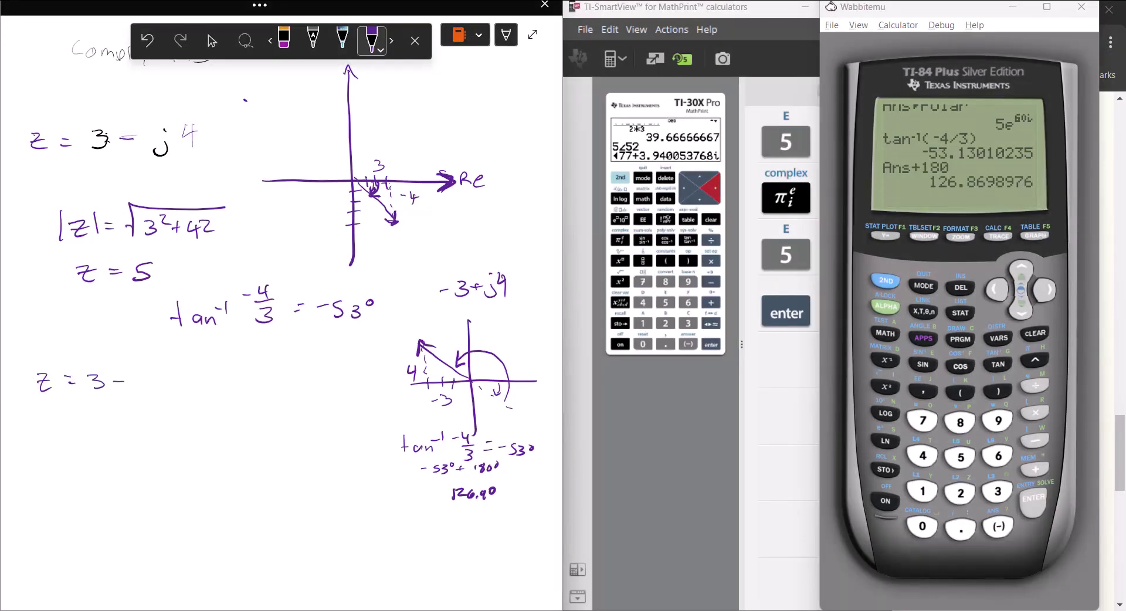
Write z = 3 − j4 with its polar form 5∠−53° on the line beneath
left_click_drag(155, 373, 155, 392)
left_click_drag(69, 417, 79, 417)
mouse_move(69, 422)
left_mouse_down()
mouse_move(139, 432)
mouse_move(157, 421)
left_mouse_up()
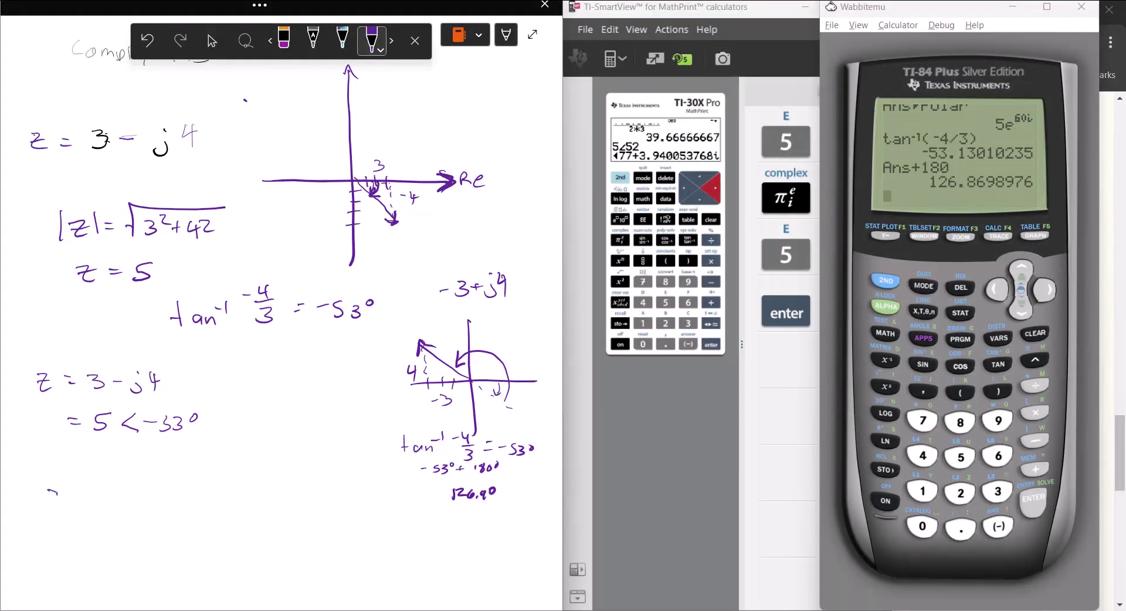
Write z = −3 + j4 with its polar form 5∠126.9° on the line beneath
left_click_drag(47, 495, 62, 514)
left_click_drag(45, 502, 62, 500)
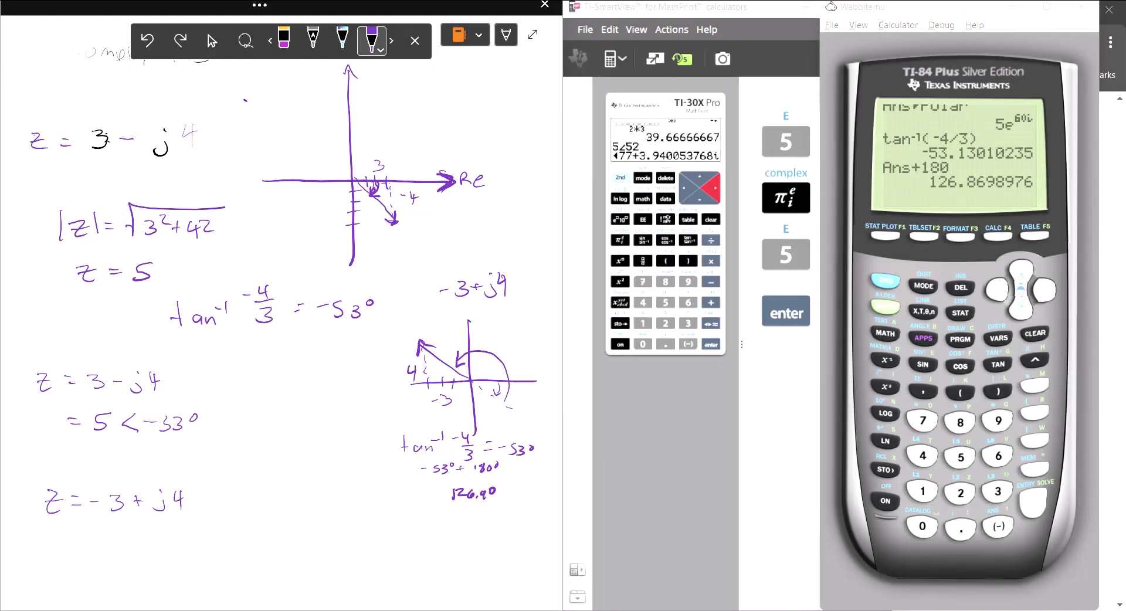
left_click_drag(74, 533, 81, 534)
mouse_move(160, 526)
left_mouse_down()
mouse_move(159, 544)
mouse_move(178, 543)
left_mouse_up()
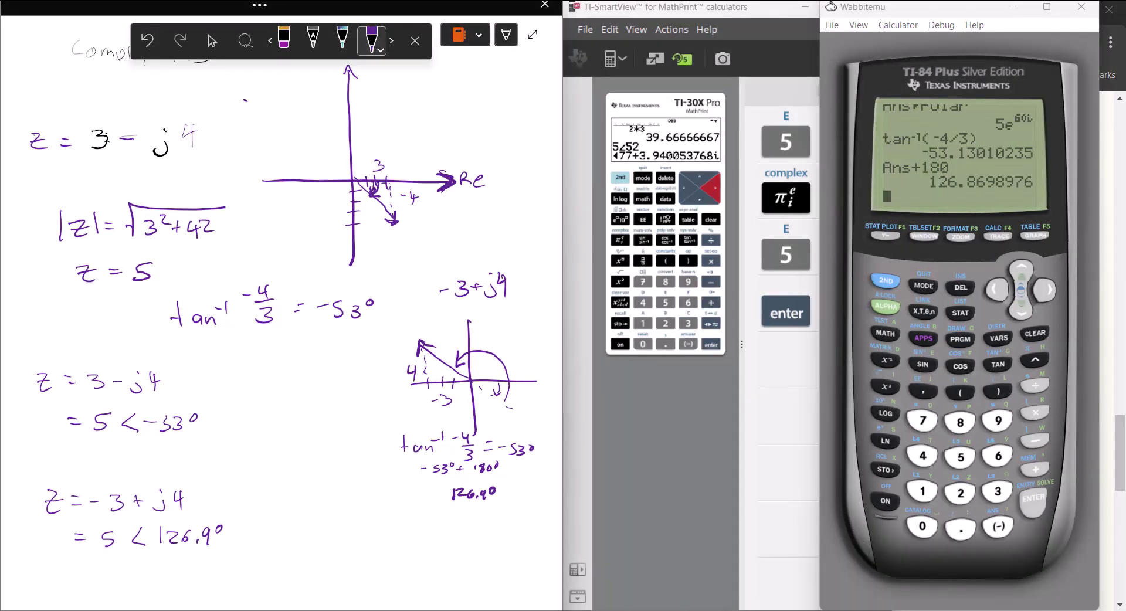
Examine the TI-84 Plus mode settings for the angle unit and the a+bi complex format, and return to the home screen
scroll(276, 305, "down", 2)
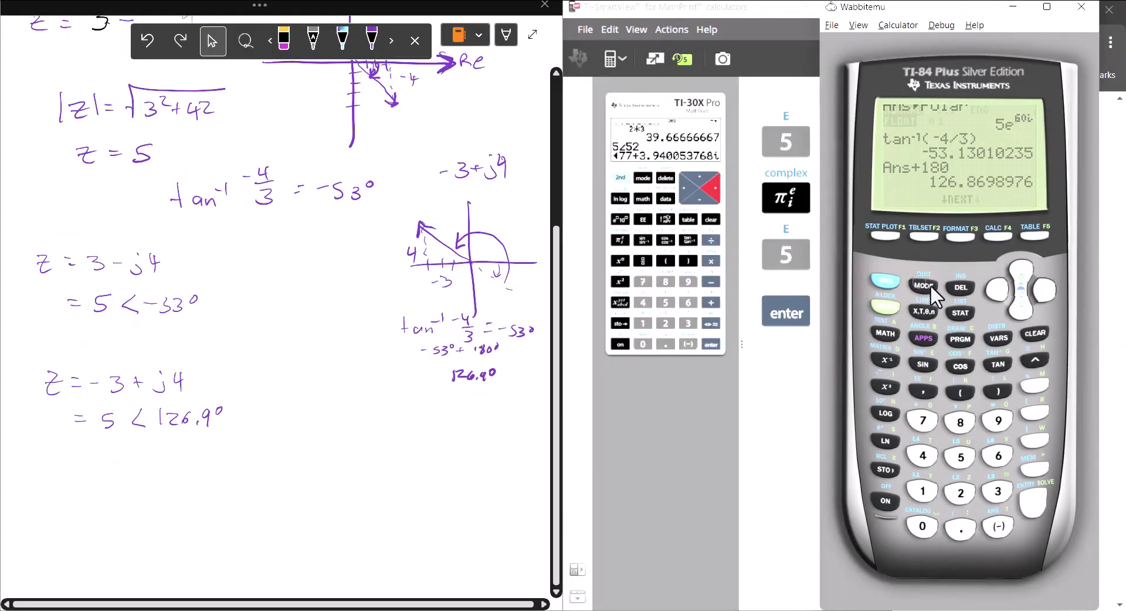
left_click(928, 285)
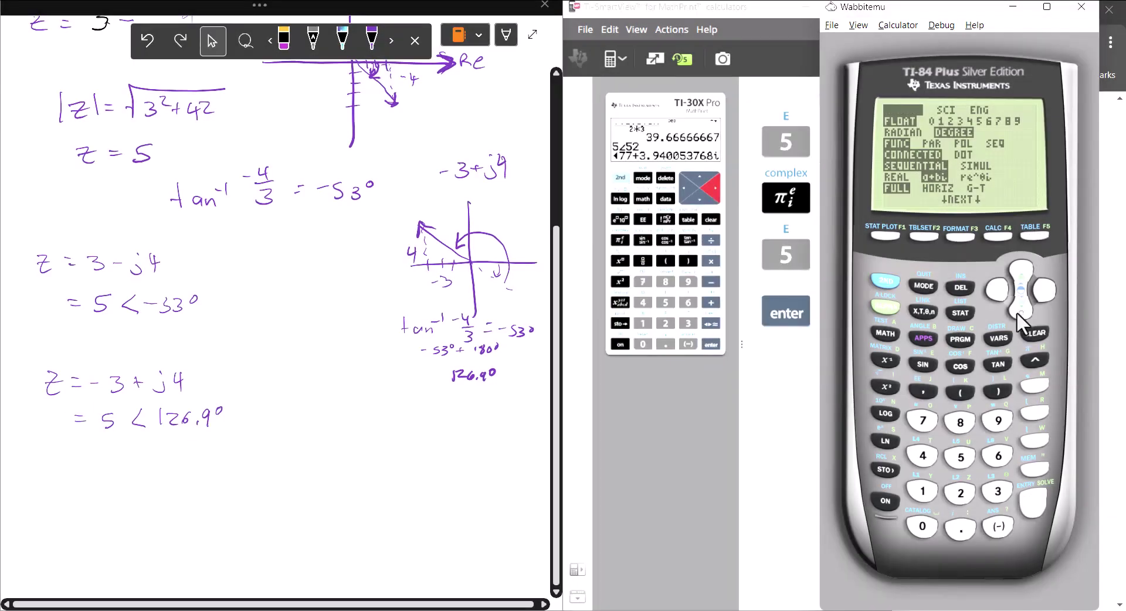
left_click(1016, 310)
left_click(1019, 312)
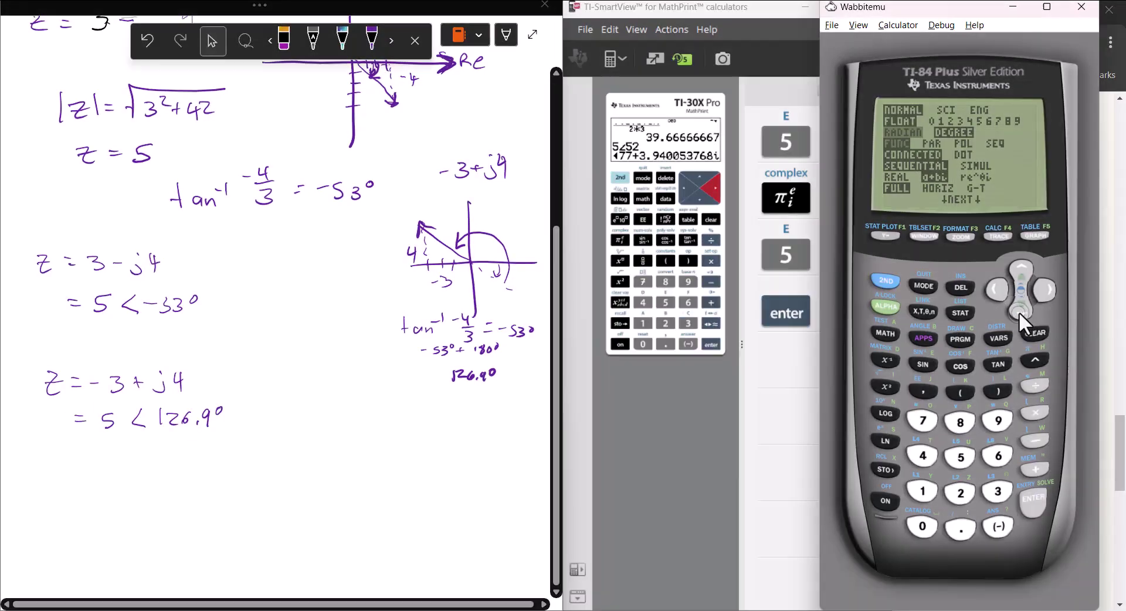
left_click(1019, 312)
left_click(1017, 312)
left_click(1016, 311)
left_click(1016, 310)
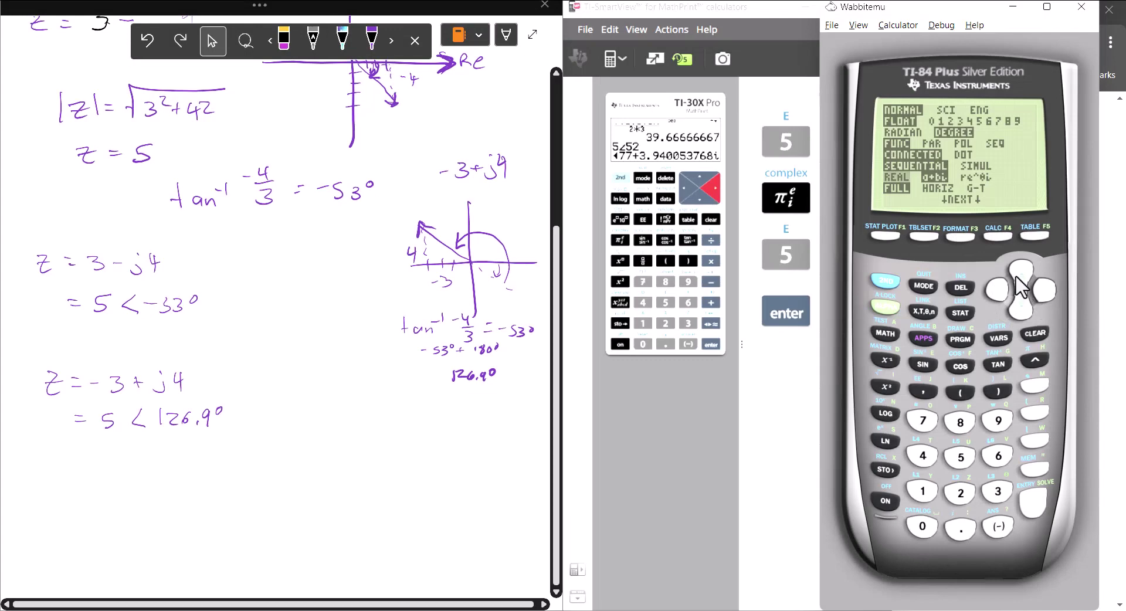
left_click(1044, 287)
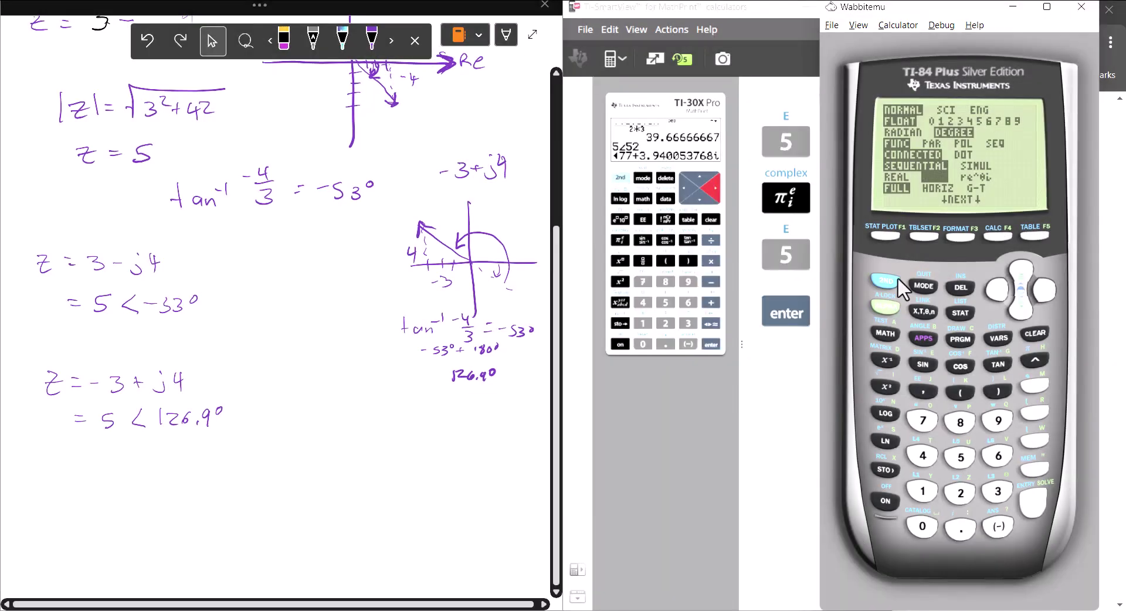
left_click(887, 280)
left_click(925, 286)
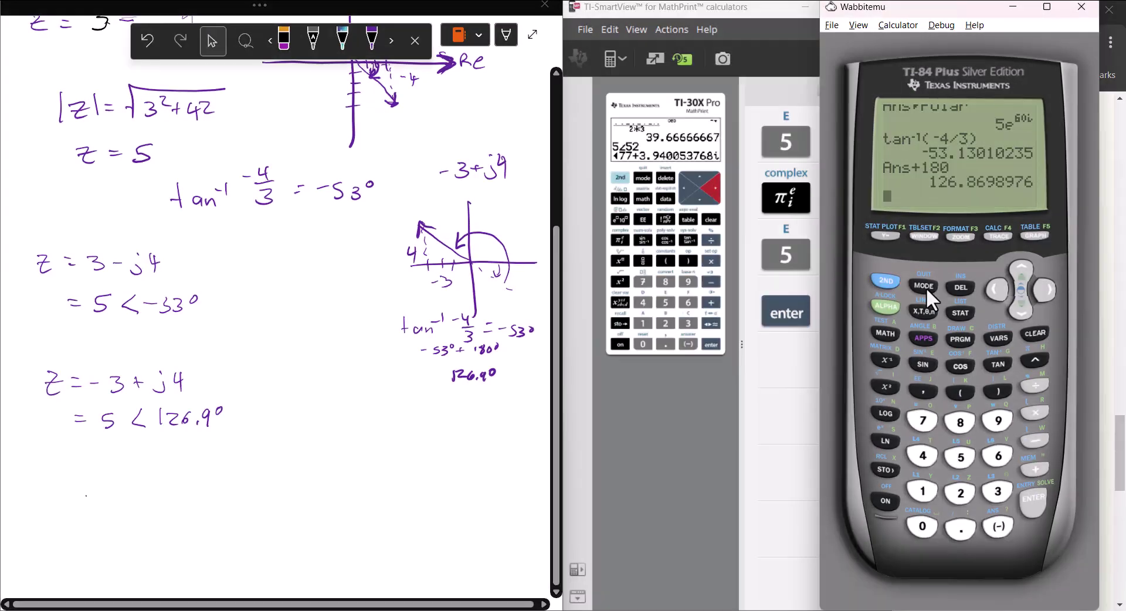
Write the calculator key sequence 3 − [2nd] [.] 4 in the notes, with i noted above the boxed keys
left_click(371, 40)
mouse_move(87, 494)
left_mouse_down()
mouse_move(103, 503)
mouse_move(88, 512)
mouse_move(132, 502)
left_mouse_up()
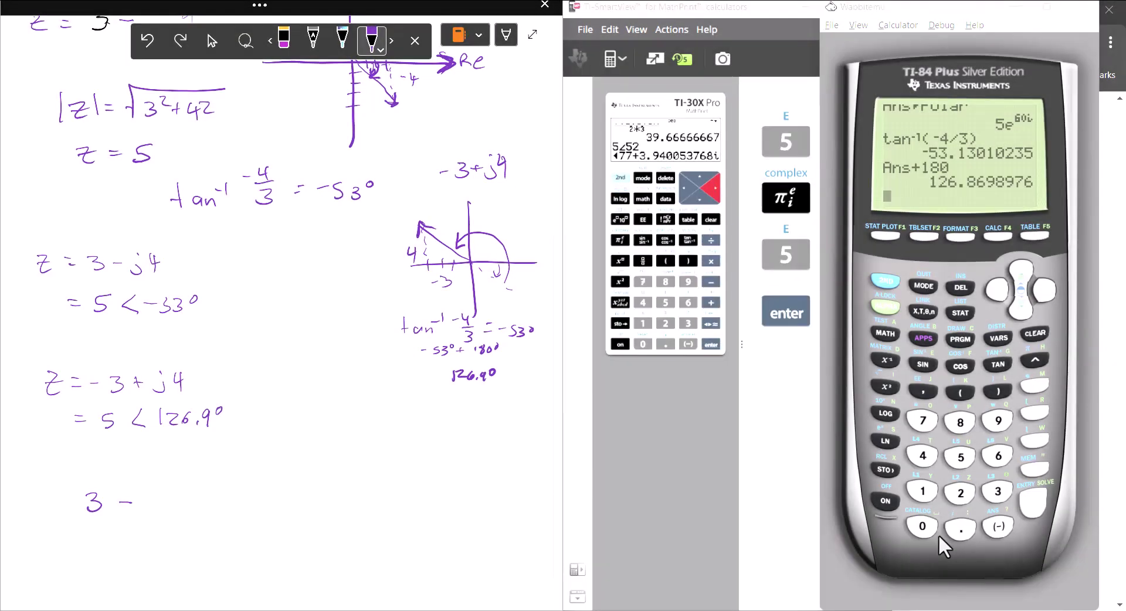
mouse_move(151, 498)
left_mouse_down()
mouse_move(162, 508)
mouse_move(180, 490)
mouse_move(183, 502)
mouse_move(146, 512)
mouse_move(188, 485)
mouse_move(150, 515)
left_mouse_up()
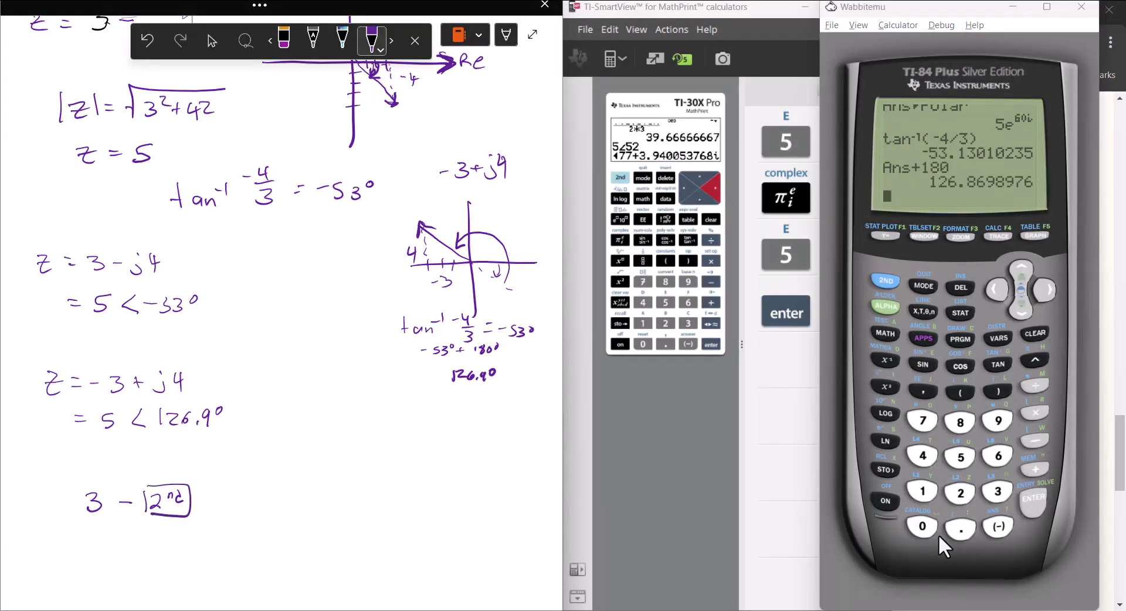
mouse_move(209, 486)
left_mouse_down()
mouse_move(209, 519)
mouse_move(249, 519)
mouse_move(209, 519)
left_mouse_up()
left_click(226, 499)
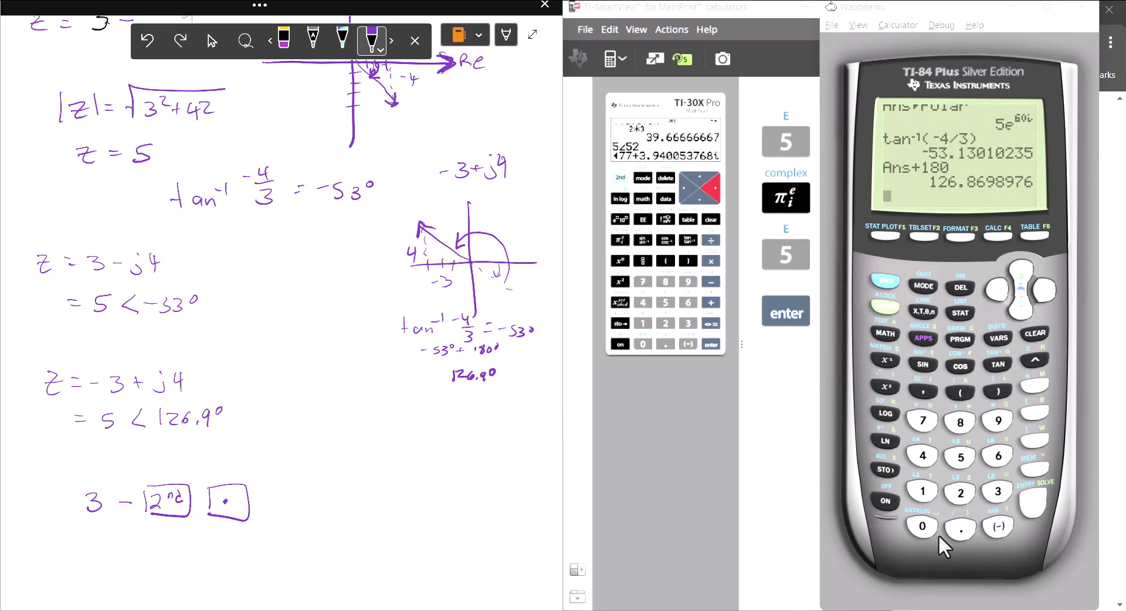
left_click_drag(193, 470, 203, 469)
left_click(196, 451)
left_click_drag(267, 488, 275, 512)
Enter the complex number 3−i4 on the TI-84 Plus
left_click(1002, 493)
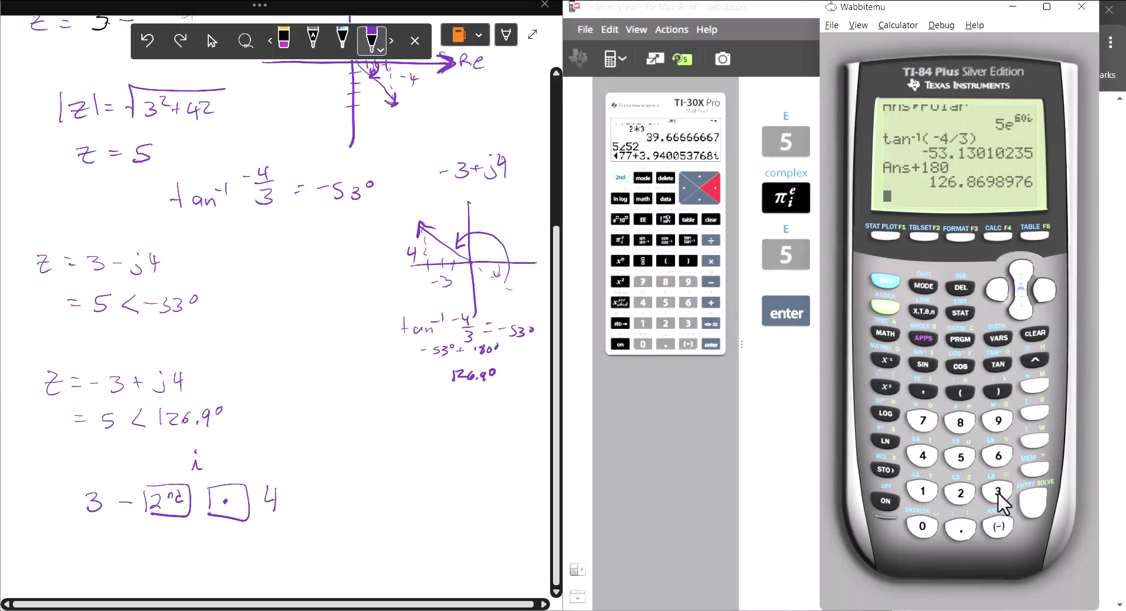
left_click(1030, 446)
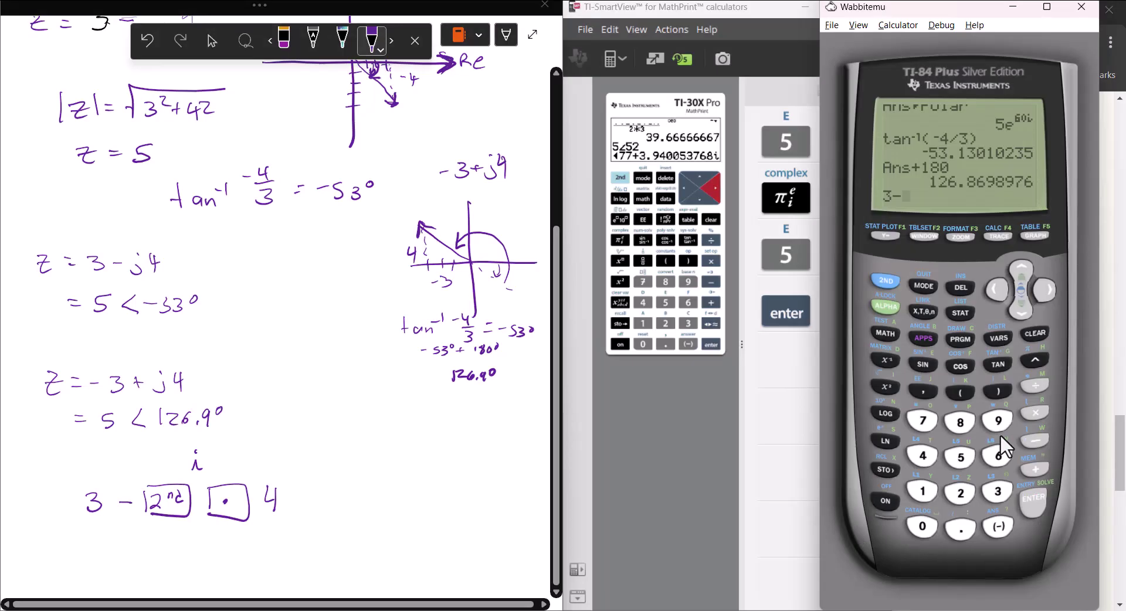
left_click(887, 284)
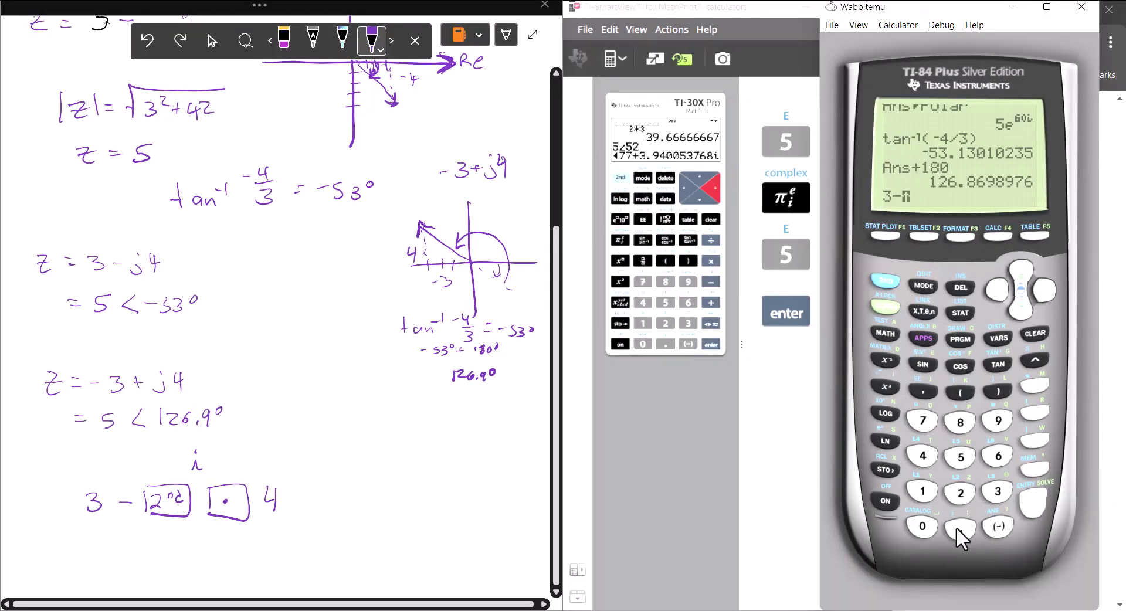
left_click(957, 528)
left_click(916, 447)
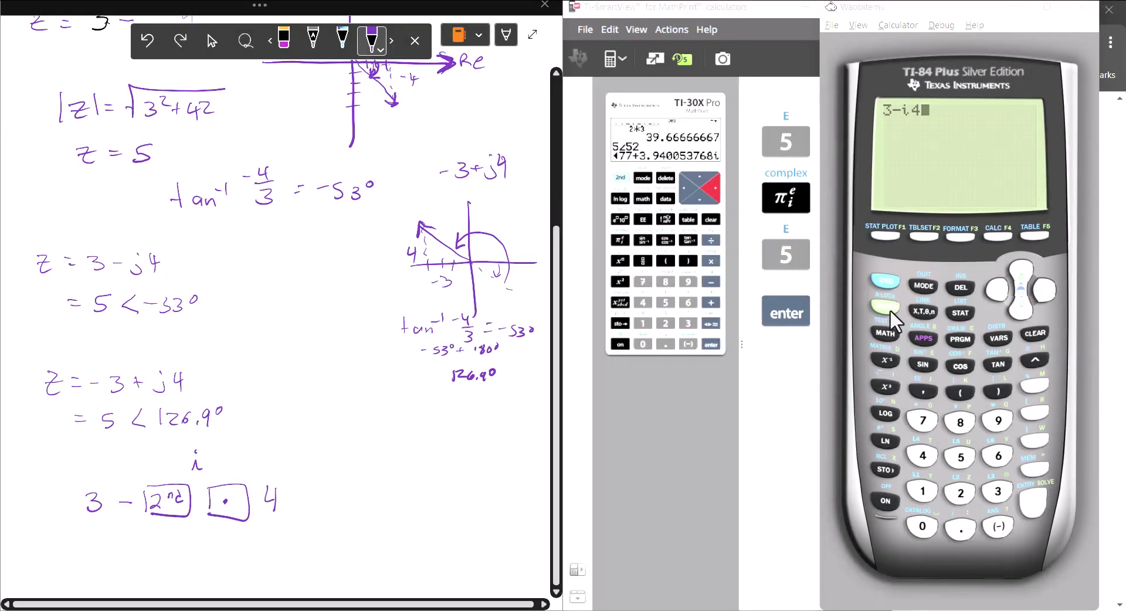
Open the TI-84's math functions and extend the written key sequence with boxed "math" and two boxed arrows
left_click(886, 332)
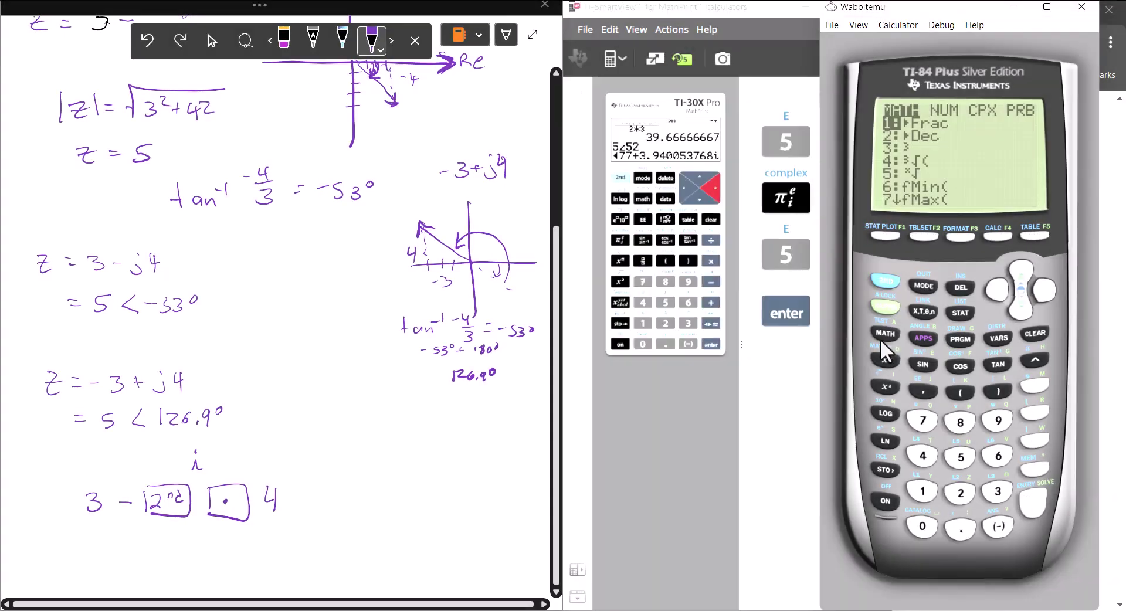
mouse_move(314, 499)
left_mouse_down()
mouse_move(322, 511)
mouse_move(358, 503)
left_mouse_up()
left_click_drag(361, 498, 369, 512)
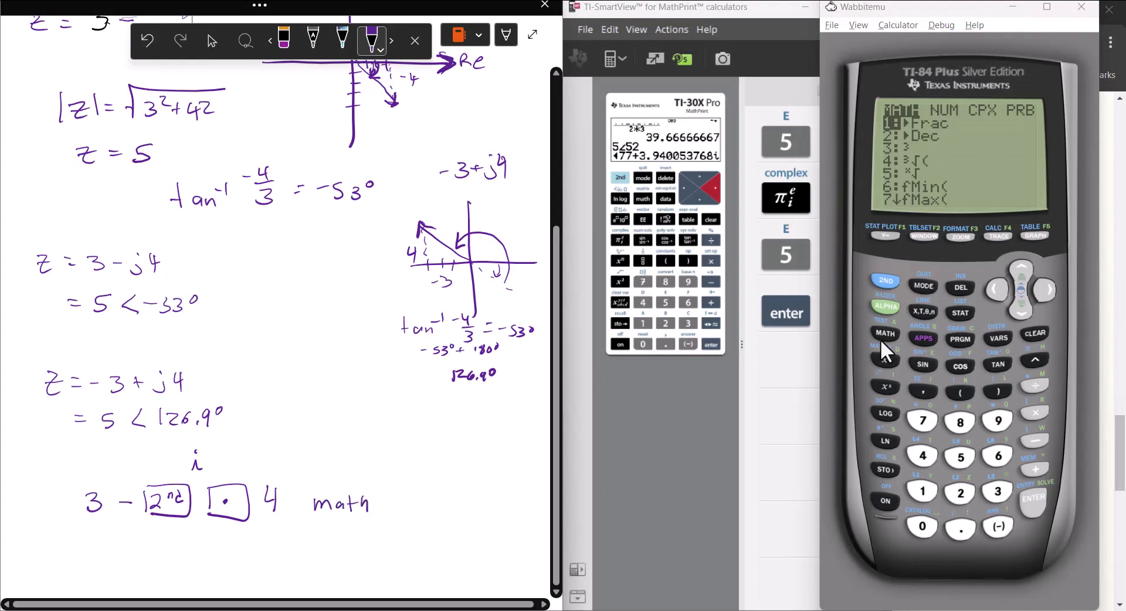
mouse_move(306, 487)
left_mouse_down()
mouse_move(307, 516)
mouse_move(380, 492)
mouse_move(306, 486)
left_mouse_up()
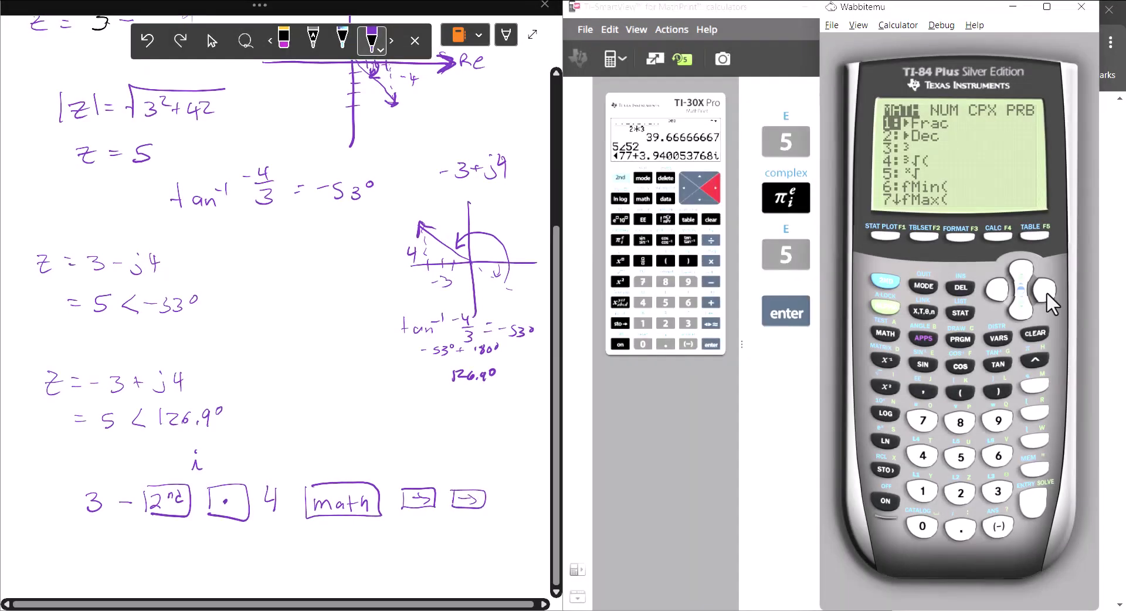
Append the ▸Polar conversion from the complex functions to 3−i4, and note "Polar" under the last key of the written sequence
left_click(1046, 290)
left_click(1044, 289)
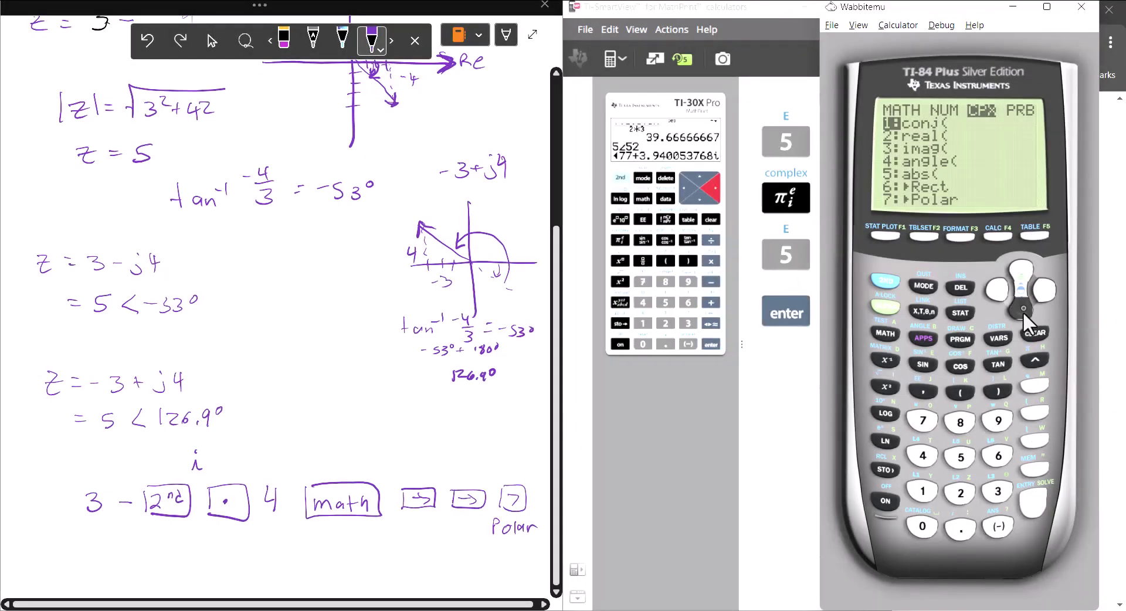
left_click(1019, 310)
left_click(1019, 311)
left_click(1018, 312)
left_click(1015, 315)
left_click(1014, 314)
left_click(1017, 313)
left_click(1032, 499)
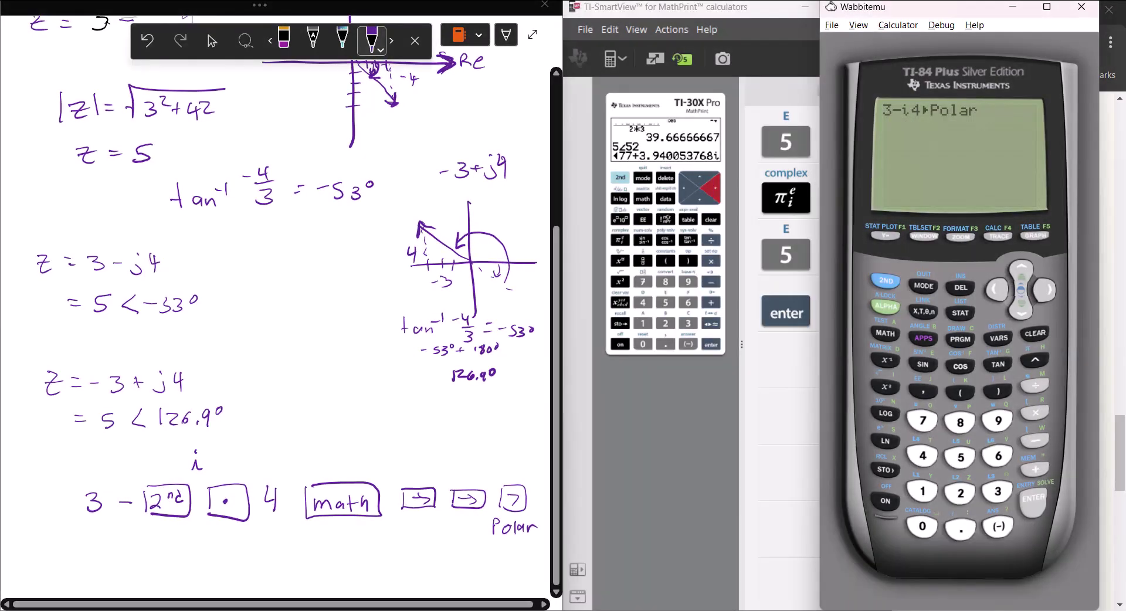
Finish the written key sequence with a boxed "enter" and evaluate 3−i4▸Polar on the TI-84 Plus
left_click_drag(84, 552, 96, 557)
left_click_drag(101, 546, 111, 556)
left_click_drag(115, 543, 116, 557)
left_click_drag(110, 549, 126, 557)
mouse_move(127, 548)
left_mouse_down()
mouse_move(131, 532)
mouse_move(76, 566)
mouse_move(86, 535)
left_mouse_up()
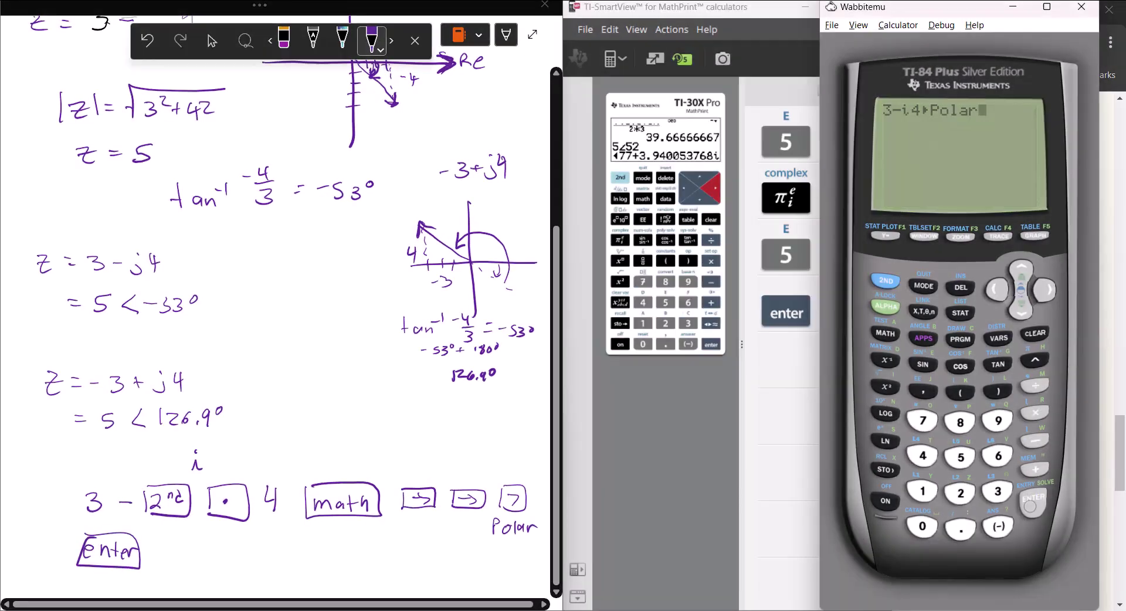
left_click(1032, 499)
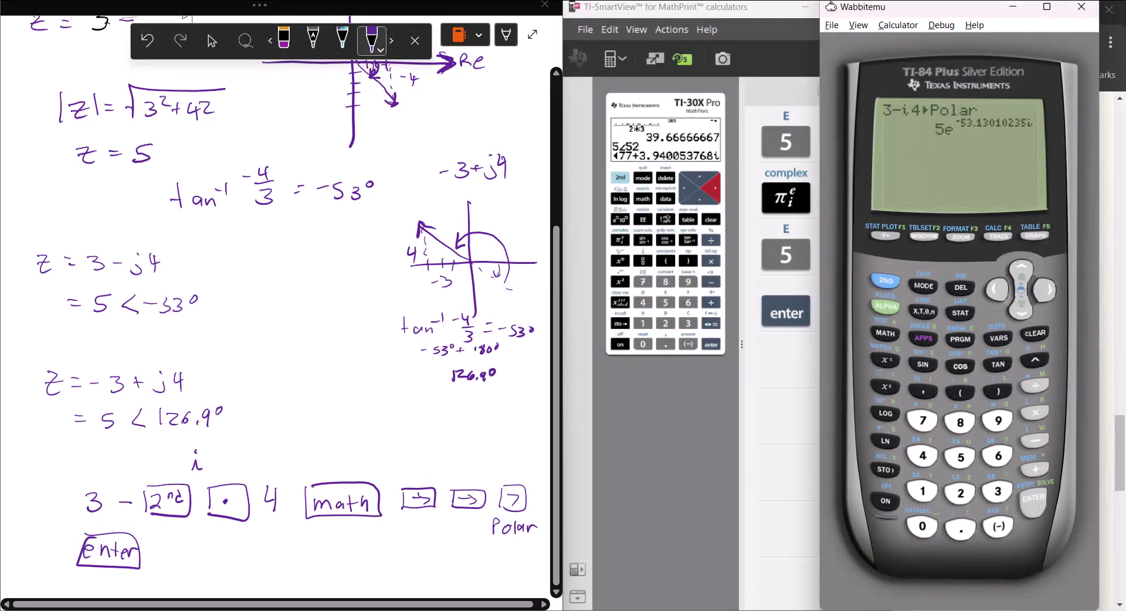
Write the exponential form 5e^(−53.1j) below the key sequence and the polar form 5∠−53.1 beneath it
left_click(212, 41)
scroll(276, 294, "down", 3)
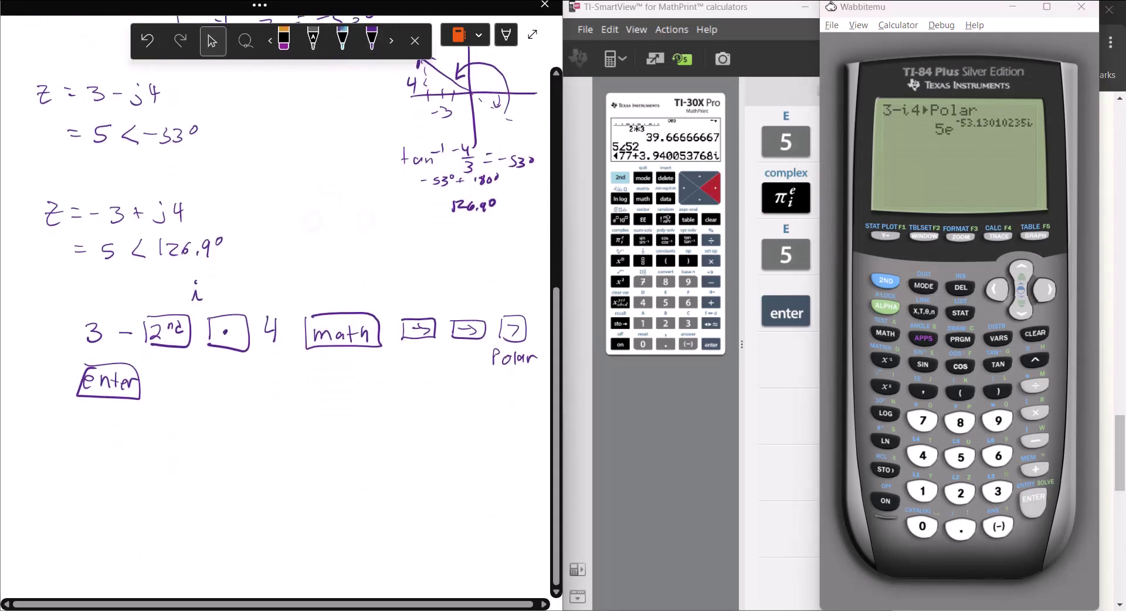
mouse_move(190, 413)
left_mouse_down()
mouse_move(176, 432)
mouse_move(205, 433)
mouse_move(211, 409)
left_mouse_up()
mouse_move(221, 403)
left_mouse_down()
mouse_move(213, 413)
mouse_move(234, 413)
left_mouse_up()
left_click(238, 404)
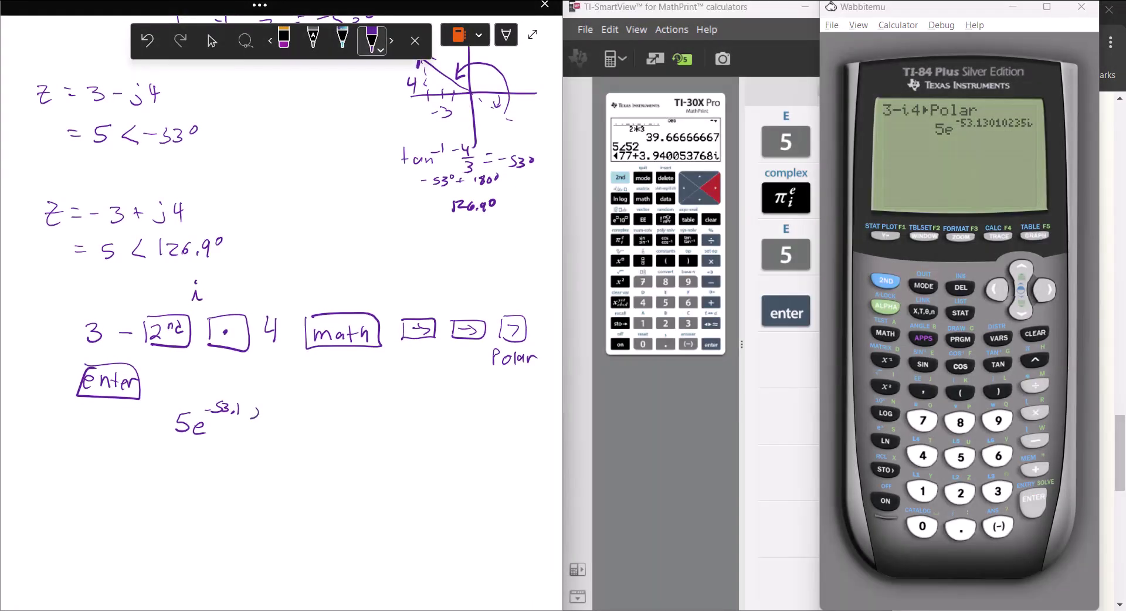
left_click_drag(257, 406, 251, 418)
left_click(255, 401)
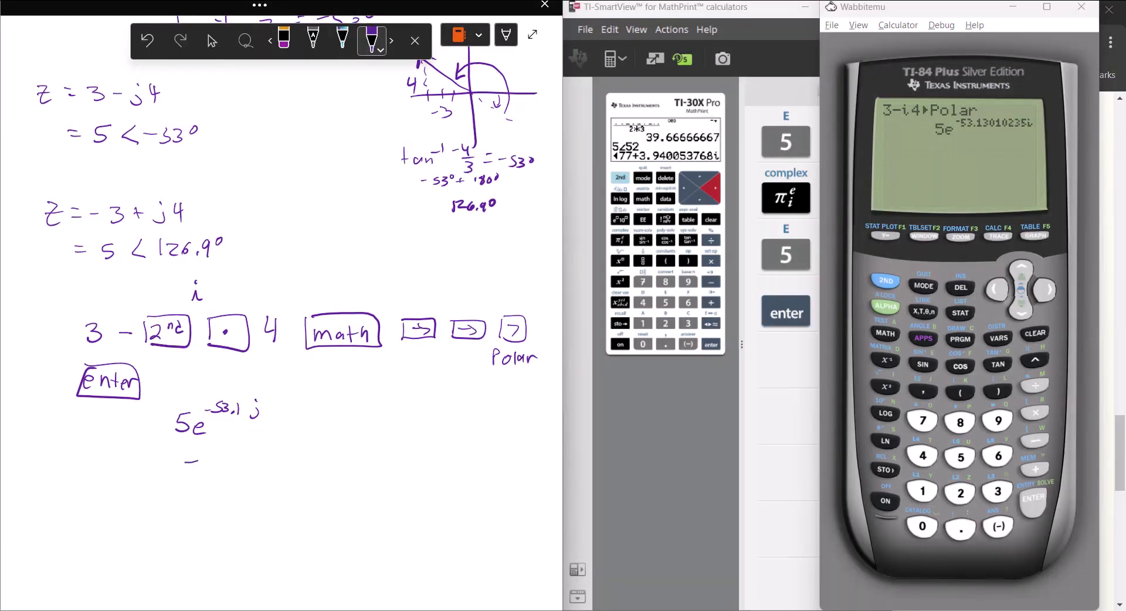
mouse_move(198, 462)
left_mouse_down()
mouse_move(184, 478)
mouse_move(288, 477)
left_mouse_up()
left_click(280, 476)
Write the trigonometric form 5(cos(−53.1) + j sin(−53.1)) beneath 5∠−53.1
mouse_move(148, 503)
left_mouse_down()
mouse_move(160, 502)
mouse_move(147, 518)
mouse_move(177, 525)
mouse_move(215, 510)
mouse_move(247, 521)
mouse_move(264, 508)
left_mouse_up()
left_click_drag(273, 501, 268, 500)
mouse_move(268, 501)
left_mouse_down()
mouse_move(266, 518)
mouse_move(312, 520)
left_mouse_up()
left_click(291, 515)
mouse_move(330, 500)
left_mouse_down()
mouse_move(331, 513)
mouse_move(339, 505)
left_mouse_up()
mouse_move(357, 508)
left_mouse_down()
mouse_move(349, 521)
mouse_move(410, 512)
left_mouse_up()
mouse_move(425, 493)
left_mouse_down()
mouse_move(420, 513)
mouse_move(431, 505)
left_mouse_up()
mouse_move(436, 497)
left_mouse_down()
mouse_move(435, 511)
mouse_move(445, 498)
left_mouse_up()
mouse_move(449, 500)
left_mouse_down()
mouse_move(451, 512)
mouse_move(486, 521)
left_mouse_up()
left_click(464, 512)
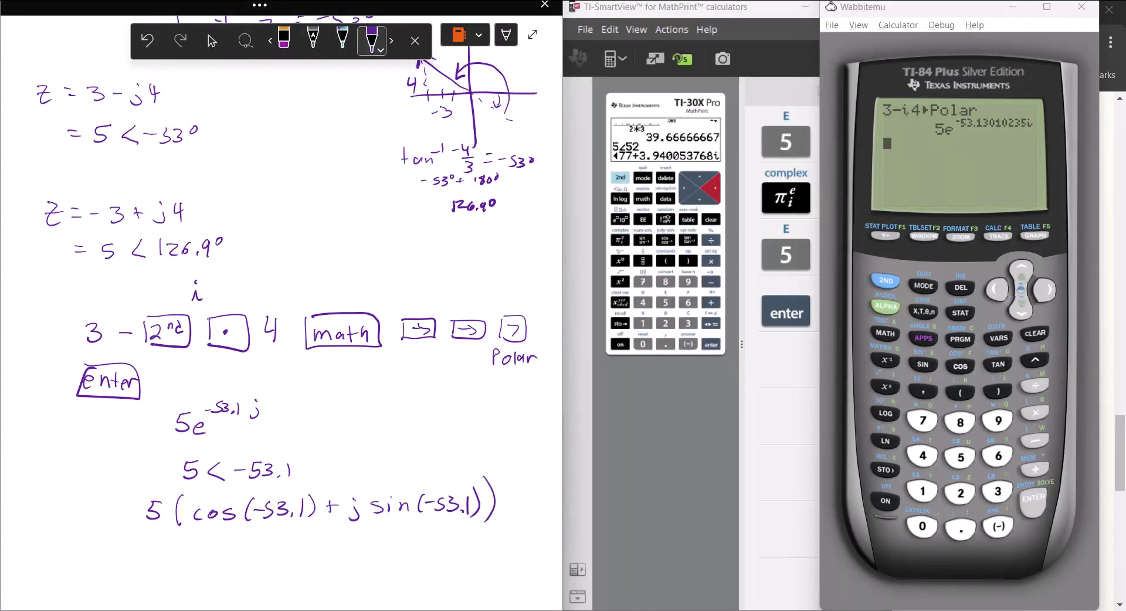
scroll(282, 313, "down", 3)
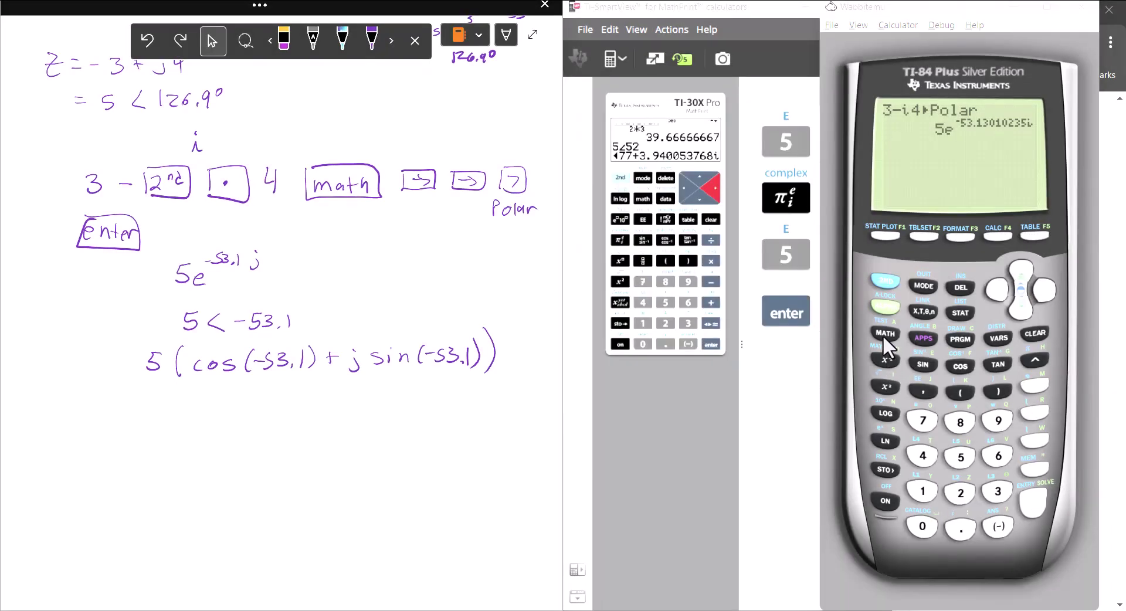
Insert the angle( function from the complex functions on the TI-84 Plus
left_click(883, 333)
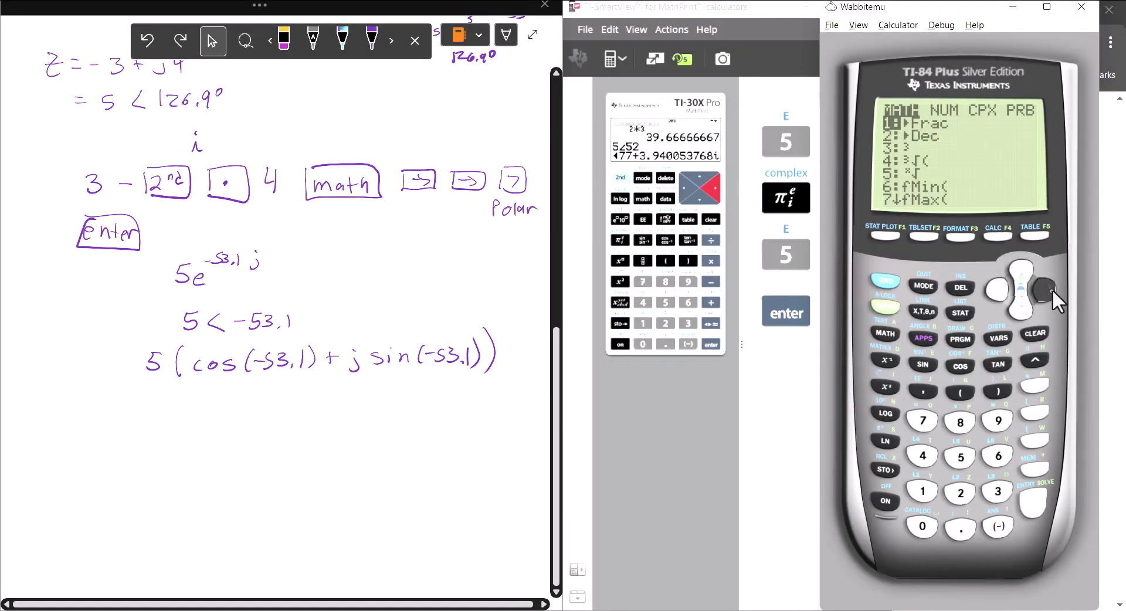
left_click(1046, 289)
left_click(1046, 290)
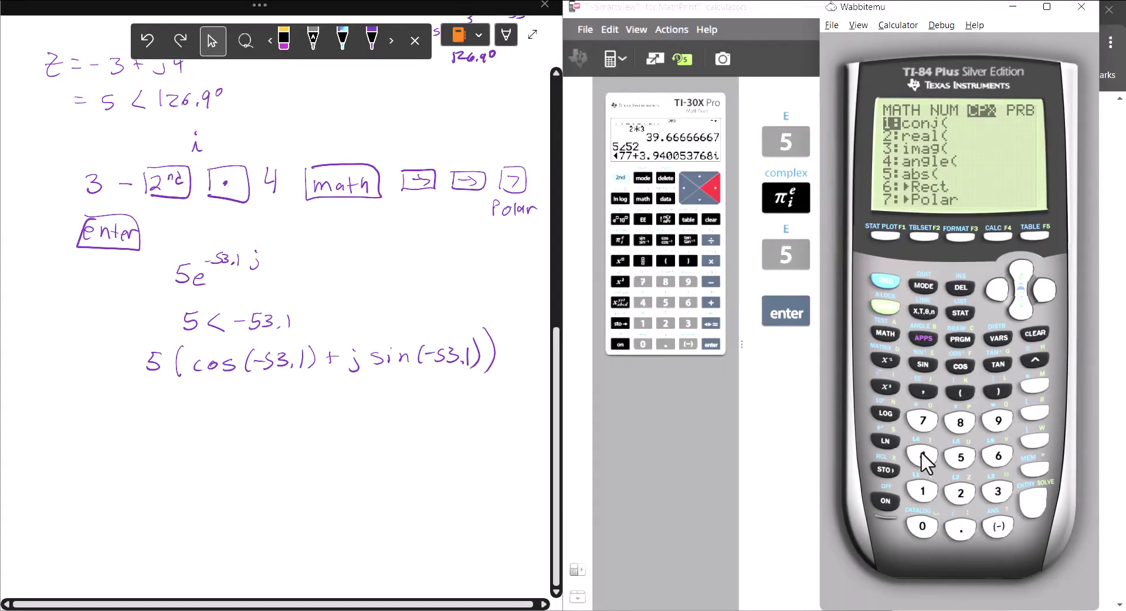
left_click(923, 456)
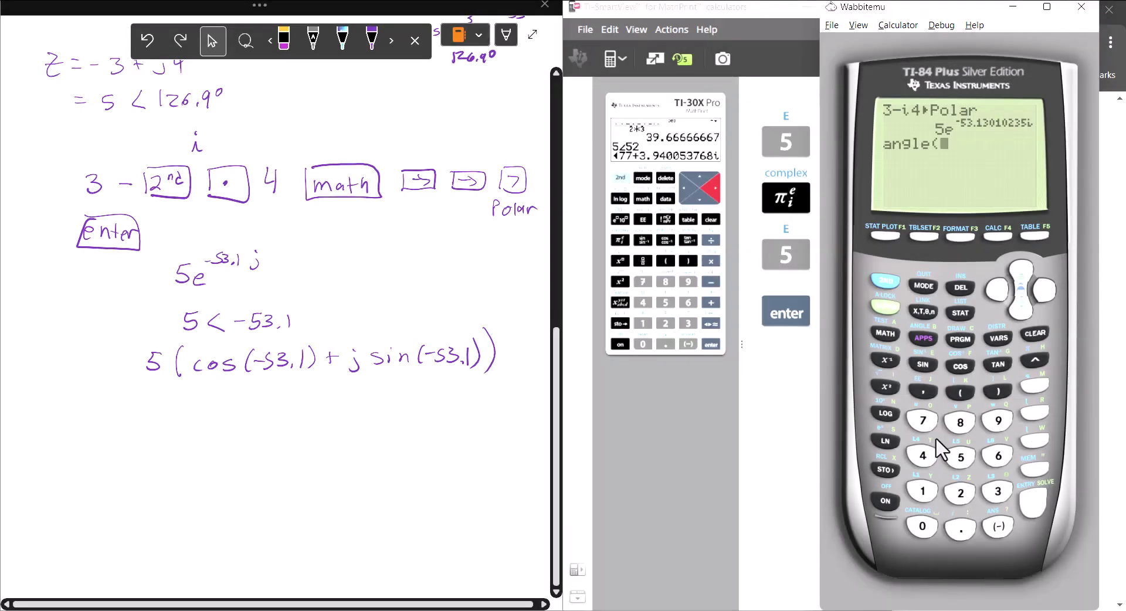
Handwrite angle(−3 + j4) in the notes below the trigonometric form
mouse_move(109, 434)
left_mouse_down()
mouse_move(103, 445)
mouse_move(113, 445)
left_mouse_up()
left_click_drag(117, 438, 146, 448)
left_click_drag(164, 425, 164, 451)
left_click_drag(175, 439, 185, 449)
mouse_move(213, 434)
left_mouse_down()
mouse_move(213, 444)
mouse_move(253, 440)
left_mouse_up()
left_click_drag(250, 428, 257, 455)
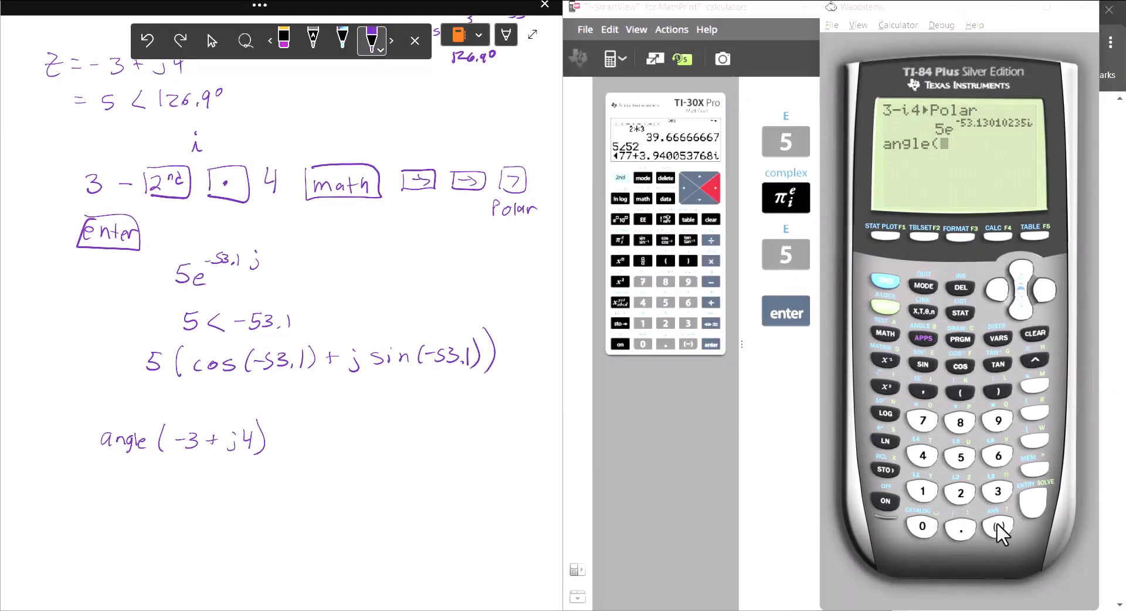
Complete the angle function with the argument −3+i4 on the TI-84 Plus and evaluate it
left_click(997, 525)
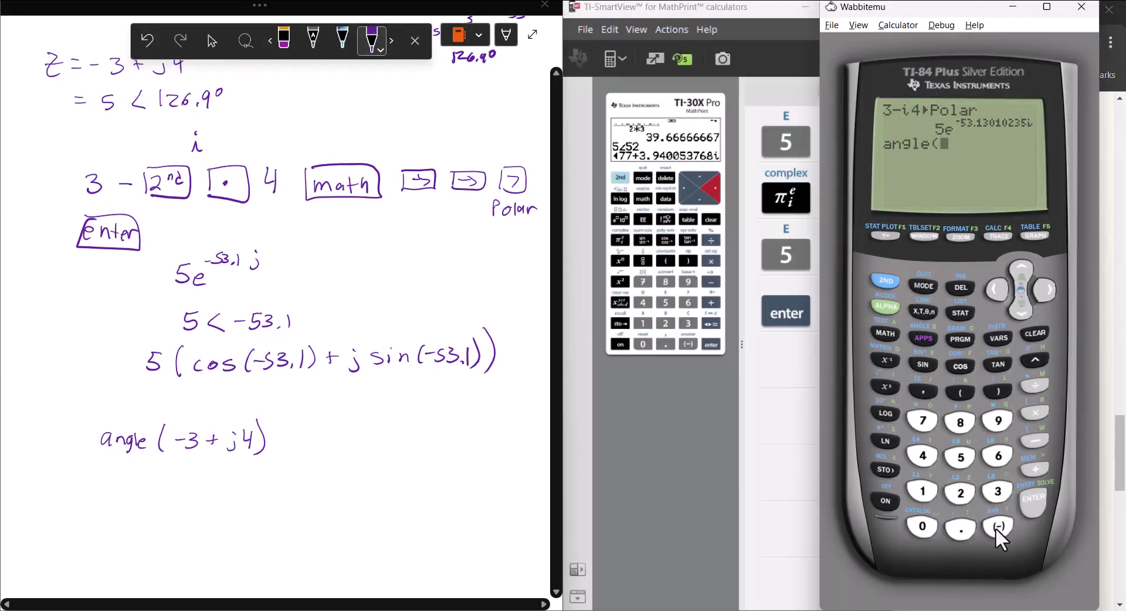
left_click(997, 492)
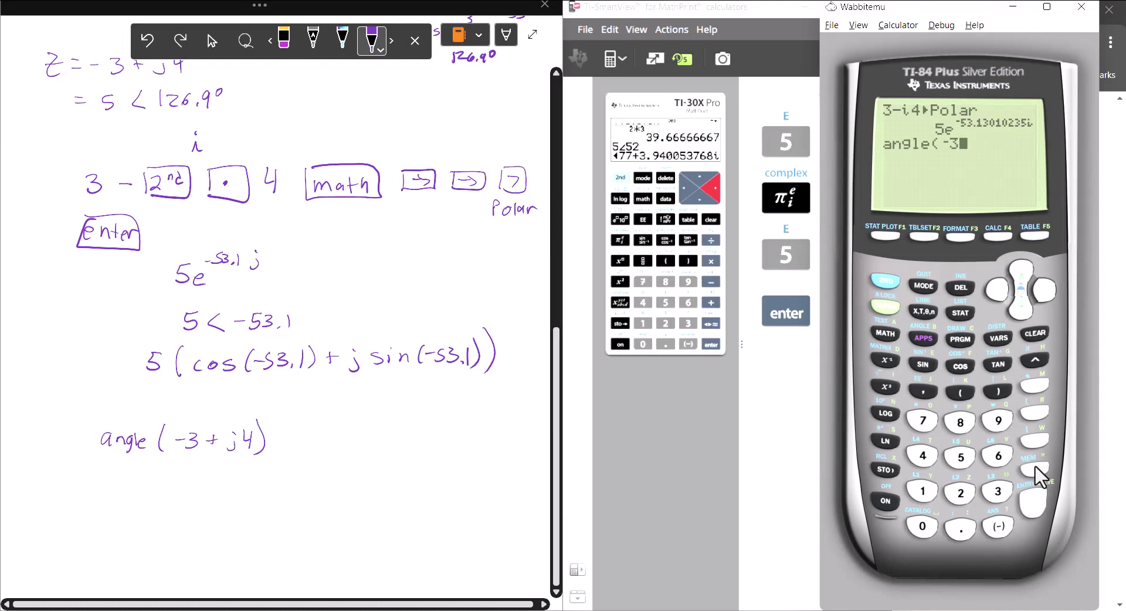
left_click(1034, 469)
left_click(886, 282)
left_click(960, 528)
left_click(924, 458)
left_click(999, 392)
left_click(1032, 498)
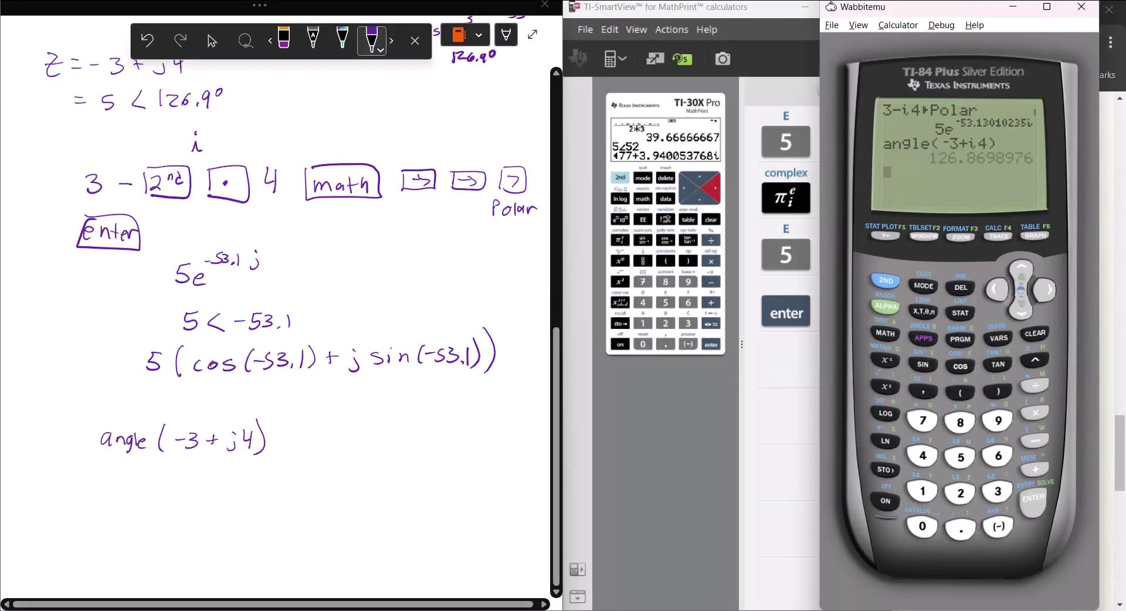
Write = 126.9° after angle(−3 + j4) in the notes
left_click_drag(295, 434, 306, 441)
mouse_move(329, 435)
left_mouse_down()
mouse_move(330, 448)
mouse_move(347, 448)
mouse_move(386, 434)
mouse_move(384, 448)
mouse_move(396, 431)
left_mouse_up()
left_click(376, 446)
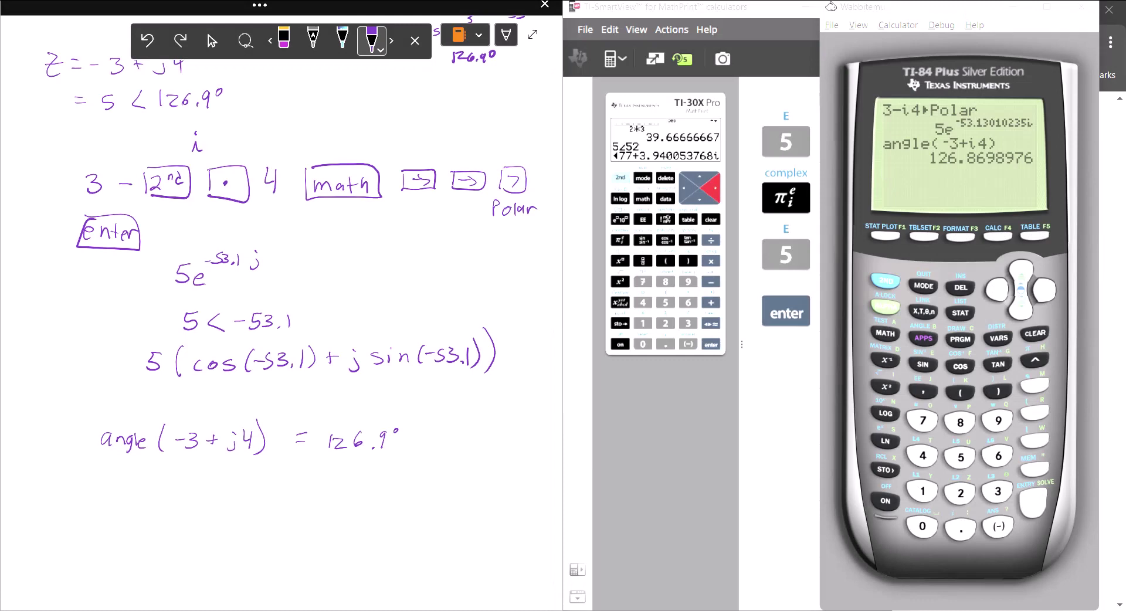
Handwrite abs(−3 + j4) beneath the angle line
mouse_move(120, 477)
left_mouse_down()
mouse_move(111, 487)
mouse_move(121, 487)
left_mouse_up()
mouse_move(125, 471)
left_mouse_down()
mouse_move(126, 485)
mouse_move(141, 486)
left_mouse_up()
mouse_move(158, 469)
left_mouse_down()
mouse_move(155, 490)
mouse_move(176, 480)
left_mouse_up()
left_click_drag(179, 473, 180, 487)
mouse_move(201, 474)
left_mouse_down()
mouse_move(201, 484)
mouse_move(211, 477)
left_mouse_up()
mouse_move(222, 479)
left_mouse_down()
mouse_move(212, 491)
mouse_move(242, 487)
left_mouse_up()
left_click_drag(245, 475, 249, 492)
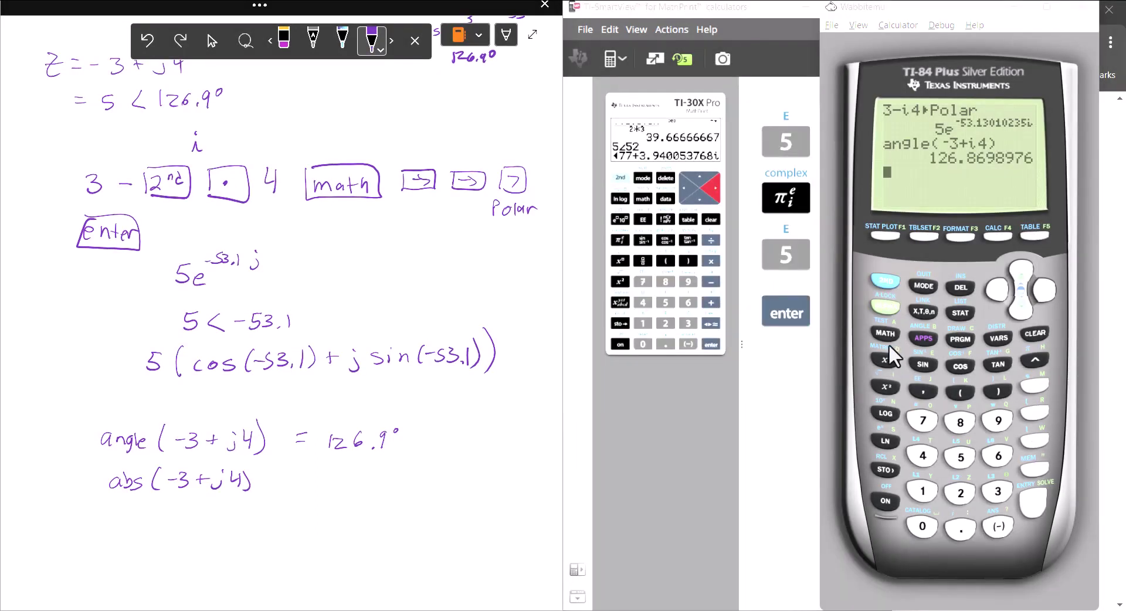
Insert the abs( function from the complex functions on the TI-84 Plus
left_click(888, 333)
left_click(1044, 289)
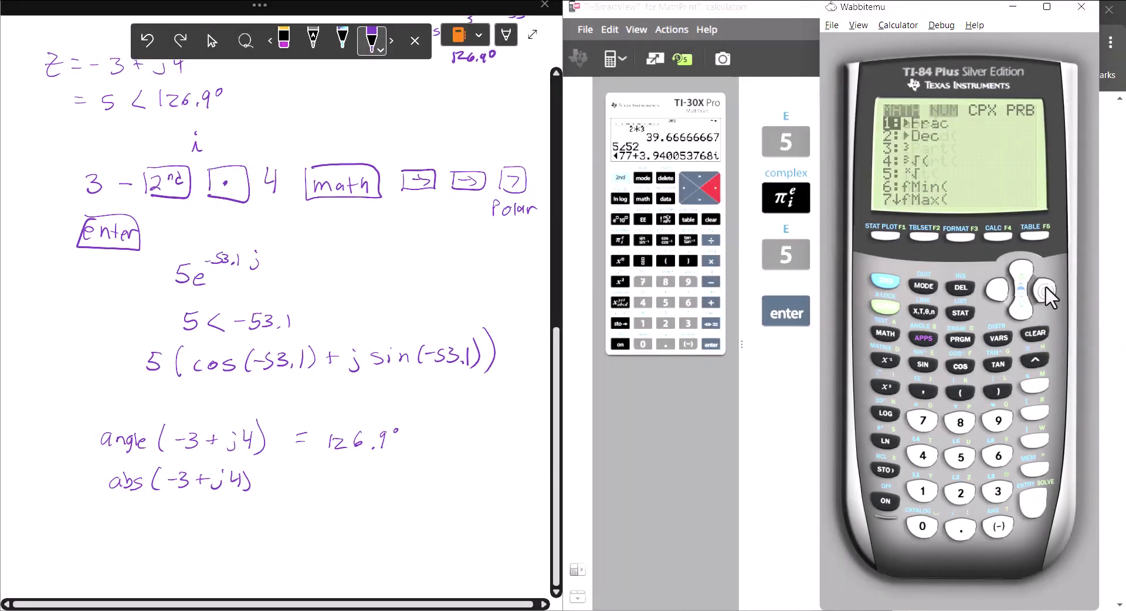
left_click(1045, 287)
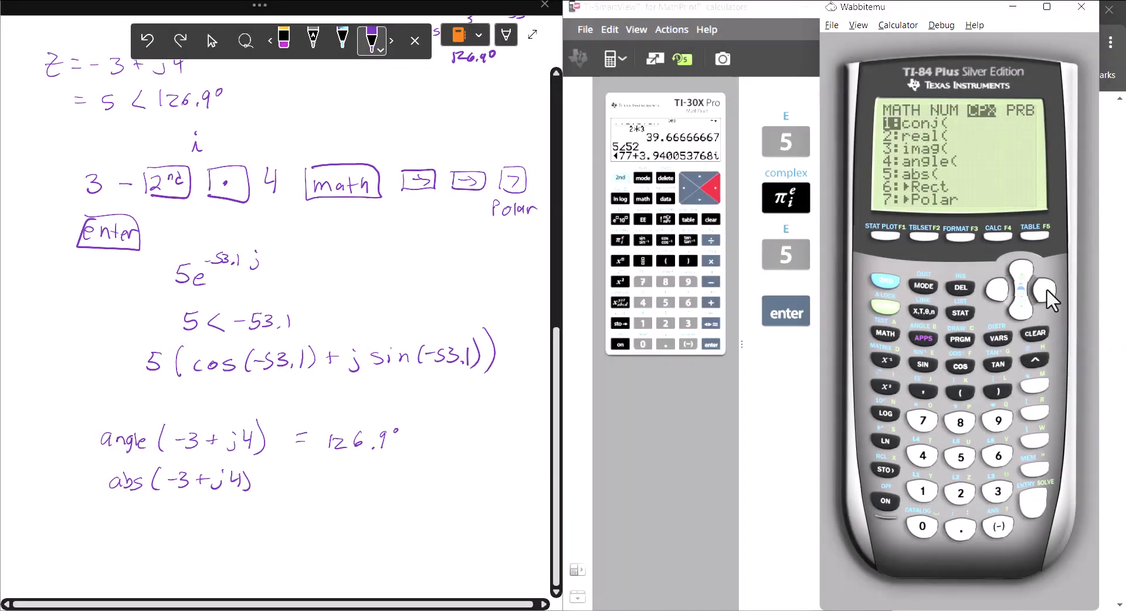
left_click(1021, 309)
left_click(1021, 309)
left_click(1021, 310)
left_click(1021, 310)
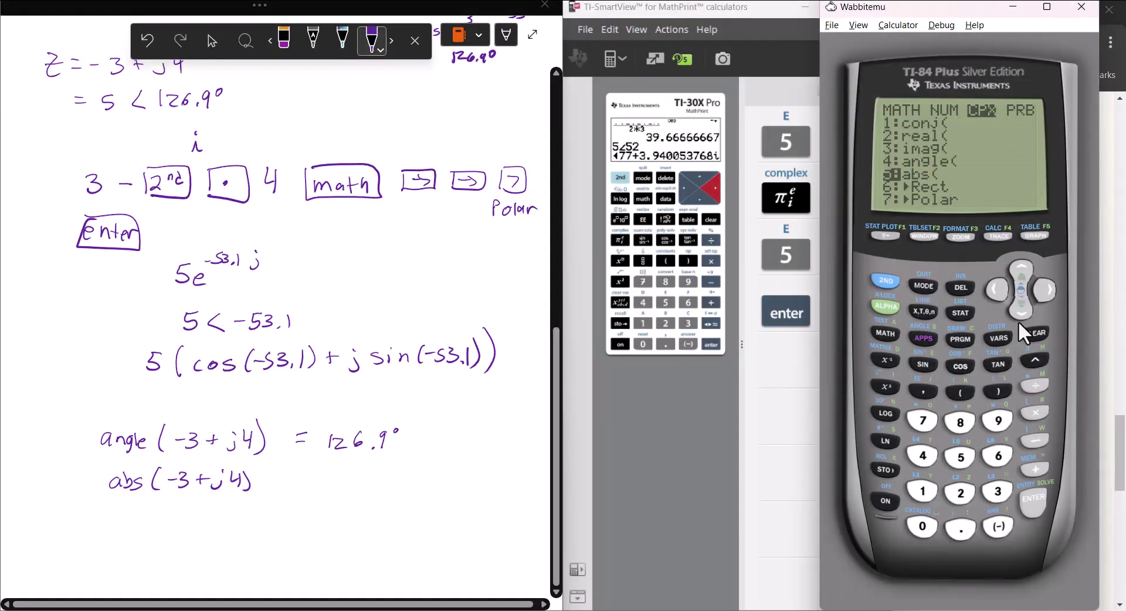
left_click(1030, 502)
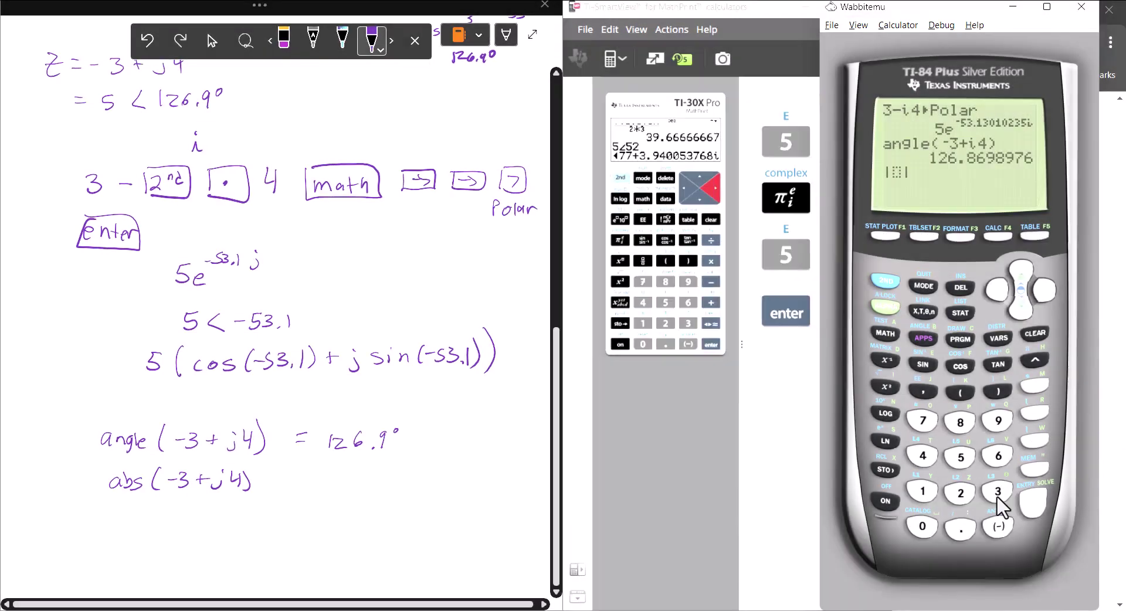
Evaluate the absolute value of −3+i4 on the TI-84 Plus and write = 5 after abs(−3 + j4) in the notes
left_click(999, 525)
left_click(998, 493)
left_click(1035, 469)
left_click(886, 280)
left_click(960, 528)
left_click(923, 456)
left_click(1031, 505)
left_click_drag(278, 478, 302, 493)
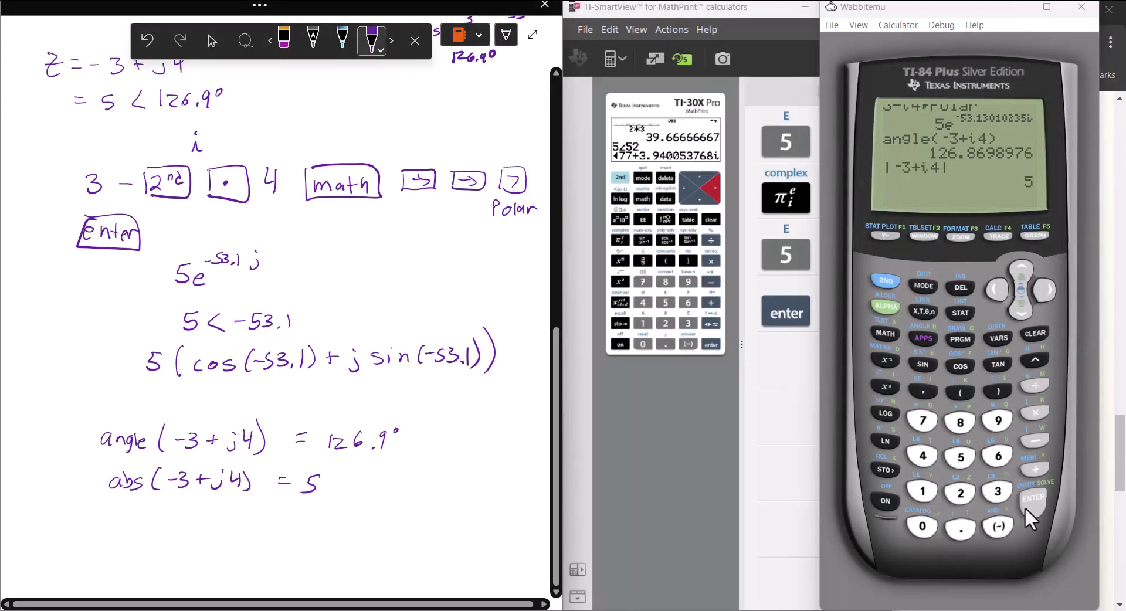
Start a new handwritten note below the abs line with the words "inputting a"
left_click(213, 41)
scroll(276, 305, "down", 3)
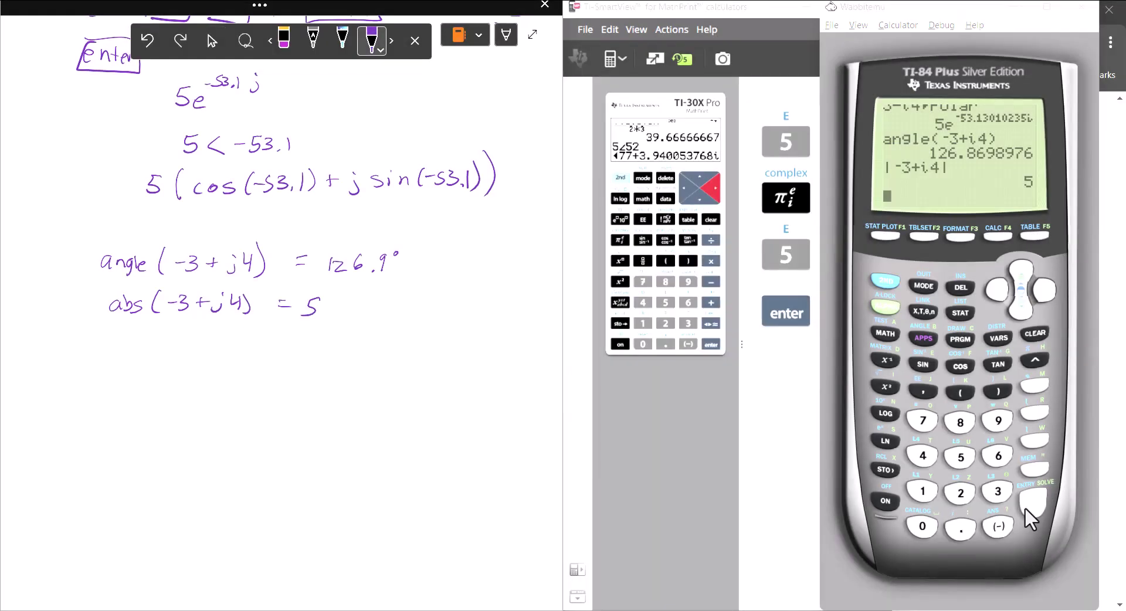
left_click(372, 38)
mouse_move(48, 354)
left_mouse_down()
mouse_move(47, 363)
mouse_move(63, 354)
left_mouse_up()
left_click(49, 345)
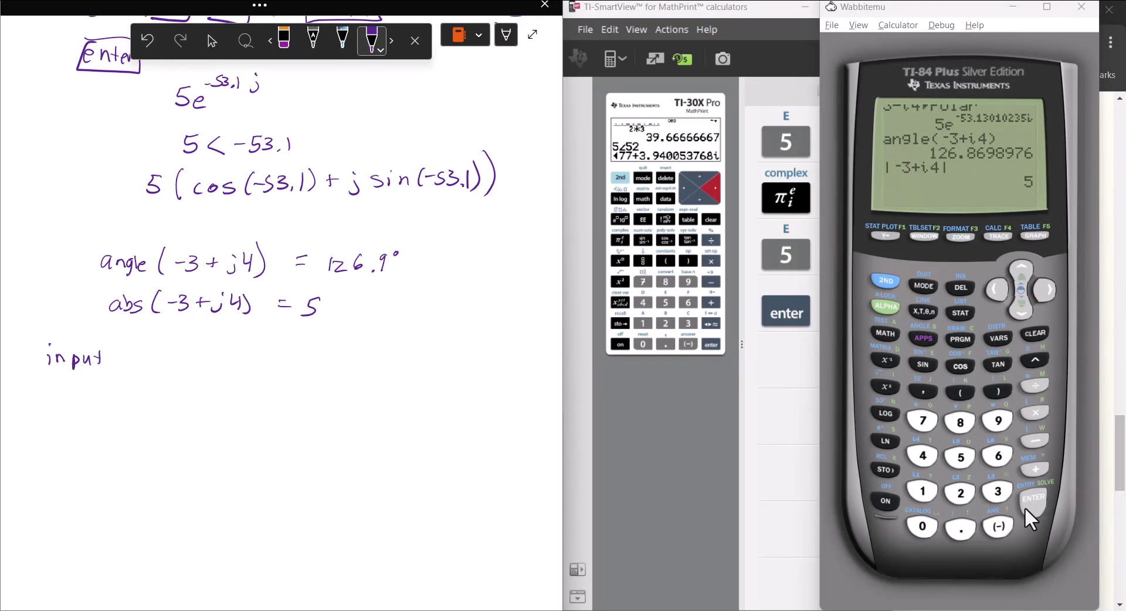
mouse_move(131, 355)
left_mouse_down()
mouse_move(123, 373)
mouse_move(170, 368)
left_mouse_up()
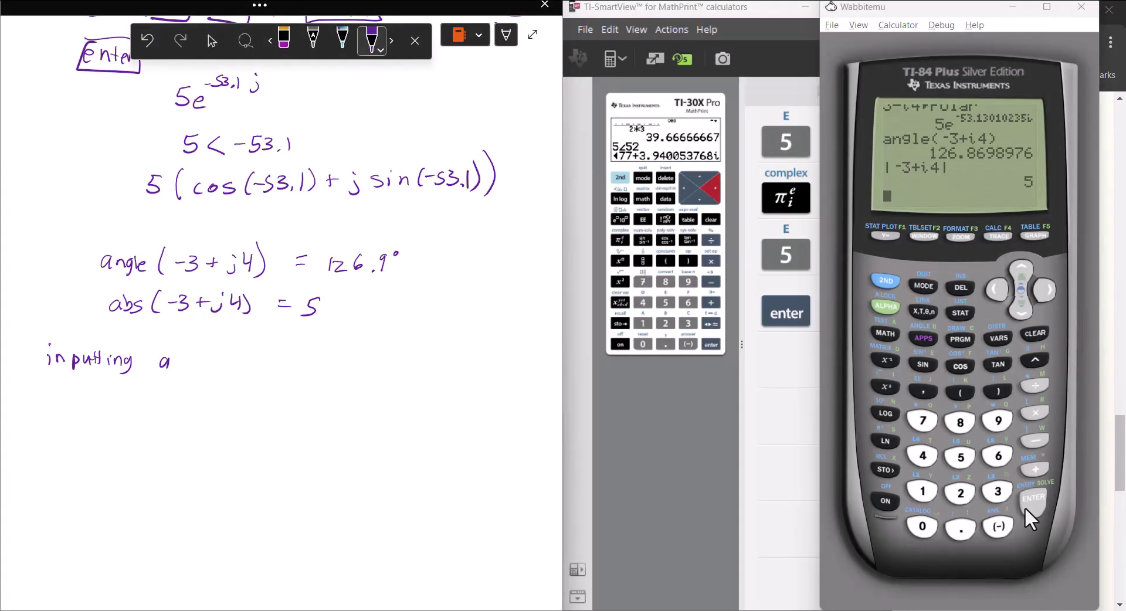
Erase the ending of "inputting" and rewrite the word as "input"
left_click(286, 41)
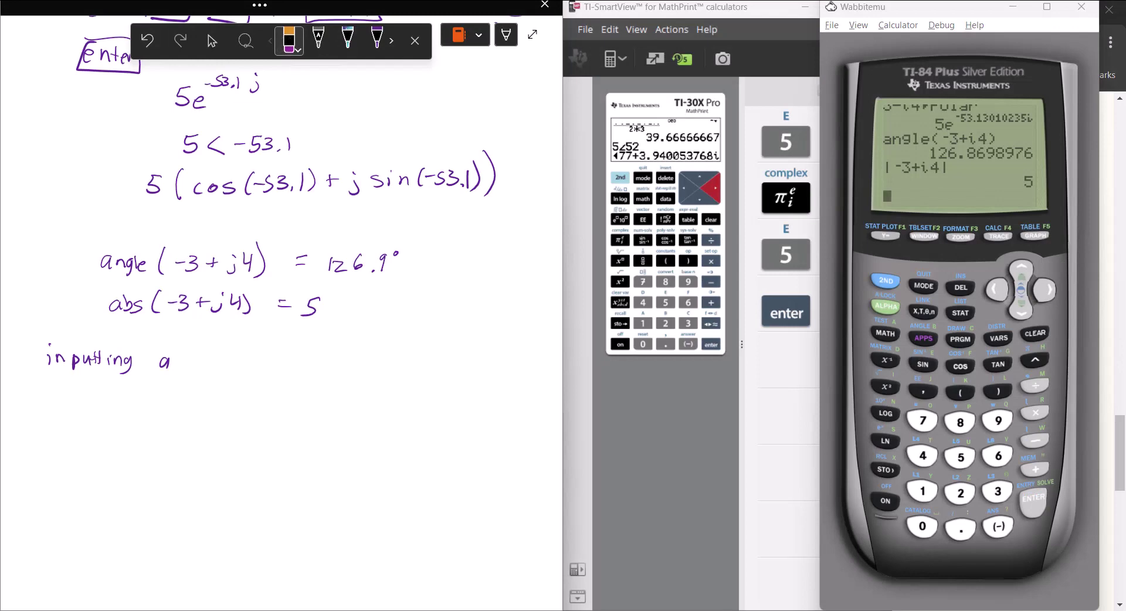
left_click_drag(97, 353, 129, 368)
left_click(378, 42)
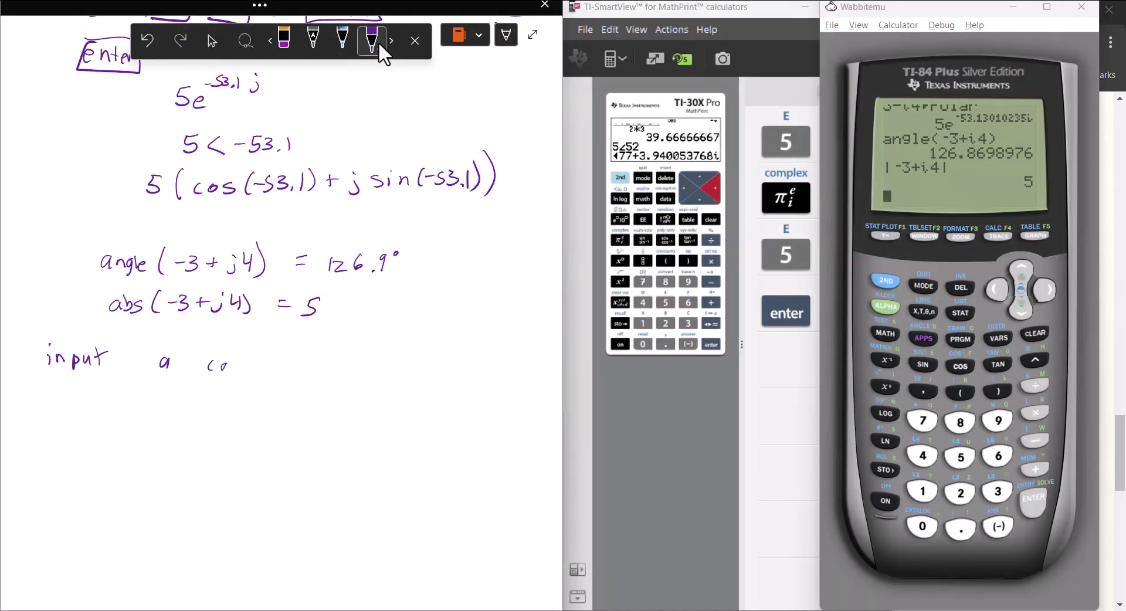
Continue the handwritten note after "input a" with "complex number in polar form"
left_click_drag(230, 361, 245, 370)
left_click_drag(251, 362, 276, 373)
left_click_drag(284, 361, 290, 371)
mouse_move(292, 358)
left_mouse_down()
mouse_move(283, 374)
mouse_move(376, 370)
left_mouse_up()
left_click(391, 364)
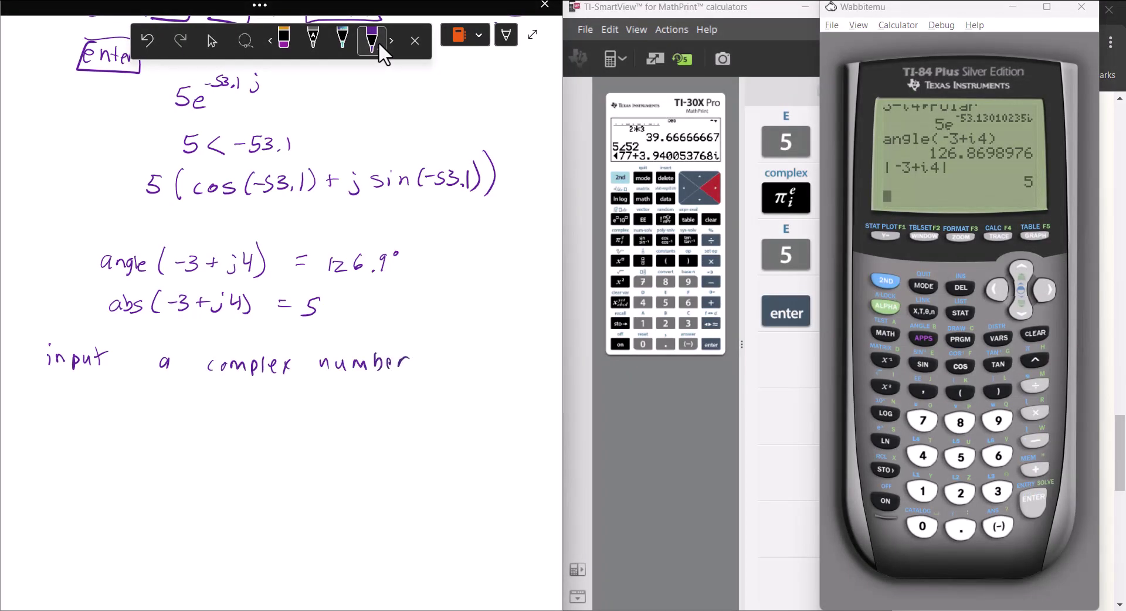
left_click_drag(57, 401, 106, 410)
left_click_drag(109, 401, 205, 412)
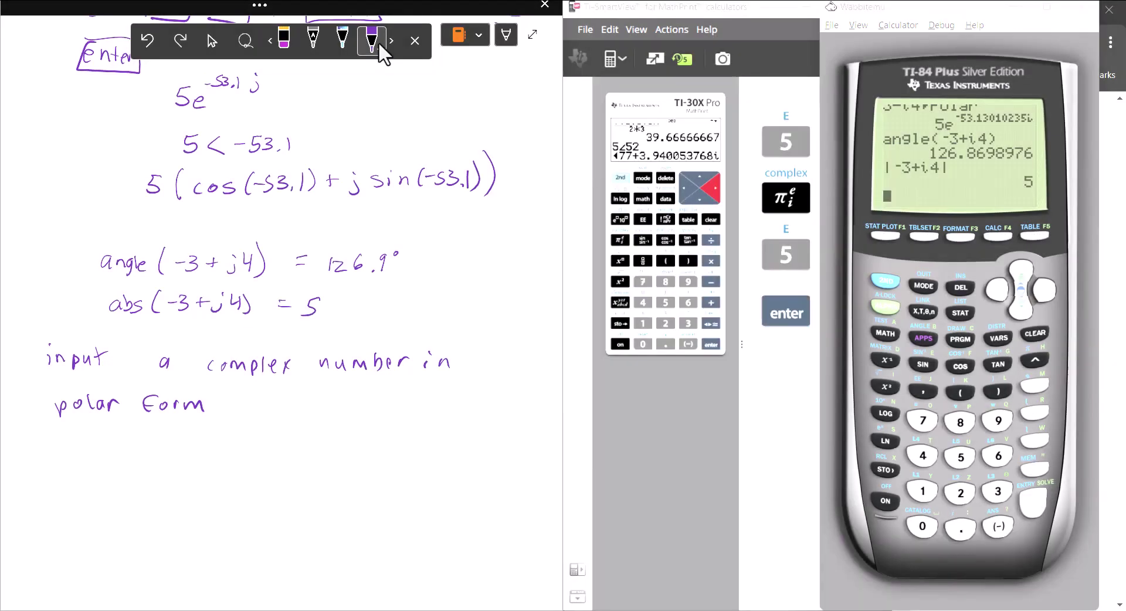
Extend the note after "polar form" with "– angle must be in radians even"
left_click_drag(234, 405, 300, 420)
mouse_move(309, 400)
left_mouse_down()
mouse_move(311, 415)
mouse_move(383, 414)
left_mouse_up()
mouse_move(390, 400)
left_mouse_down()
mouse_move(393, 414)
mouse_move(427, 412)
left_mouse_up()
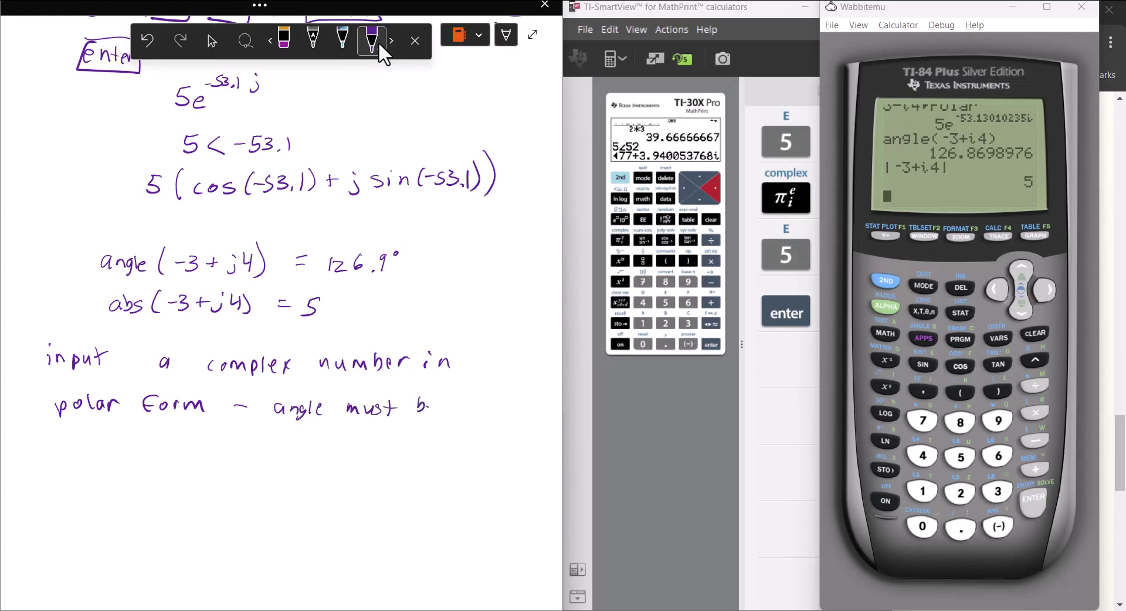
left_click(74, 428)
left_click_drag(82, 433, 237, 445)
left_click(151, 437)
left_click_drag(240, 437, 259, 446)
left_click_drag(262, 446, 268, 437)
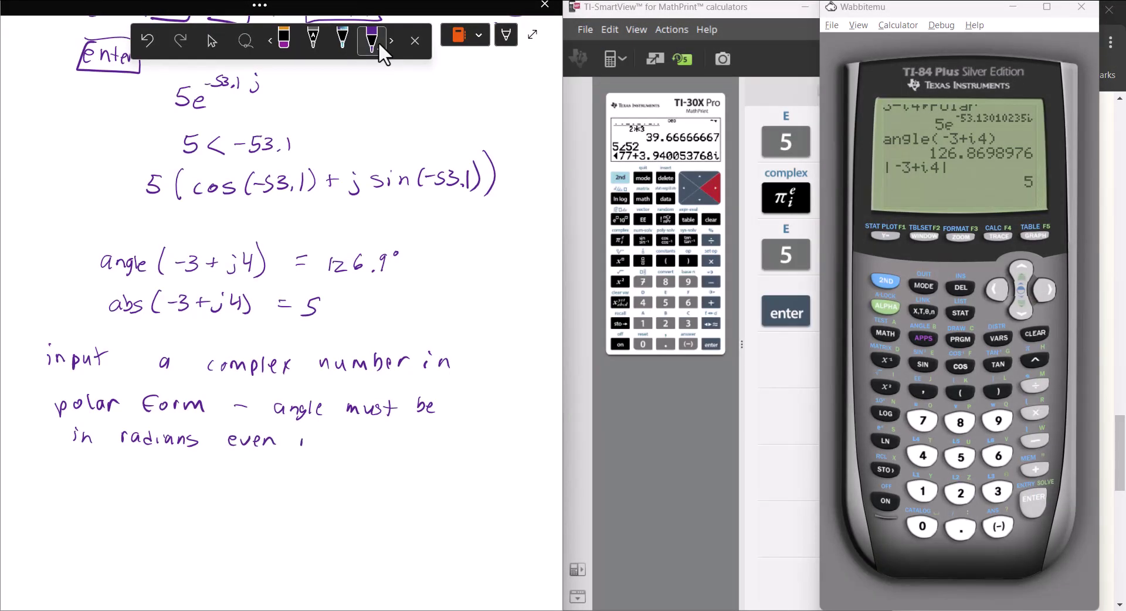
Finish the note's sentence with "if calc is in degree mode."
left_click_drag(359, 436, 351, 444)
left_click_drag(371, 438, 378, 445)
mouse_move(391, 439)
left_mouse_down()
mouse_move(383, 446)
mouse_move(458, 441)
left_mouse_up()
left_click(421, 435)
left_click_drag(72, 473, 73, 483)
left_click_drag(78, 475, 86, 482)
mouse_move(97, 472)
left_mouse_down()
mouse_move(89, 488)
mouse_move(110, 472)
mouse_move(122, 481)
left_mouse_up()
left_click_drag(123, 476, 173, 482)
left_click_drag(175, 478, 185, 486)
mouse_move(193, 468)
left_mouse_down()
mouse_move(195, 486)
mouse_move(208, 485)
left_mouse_up()
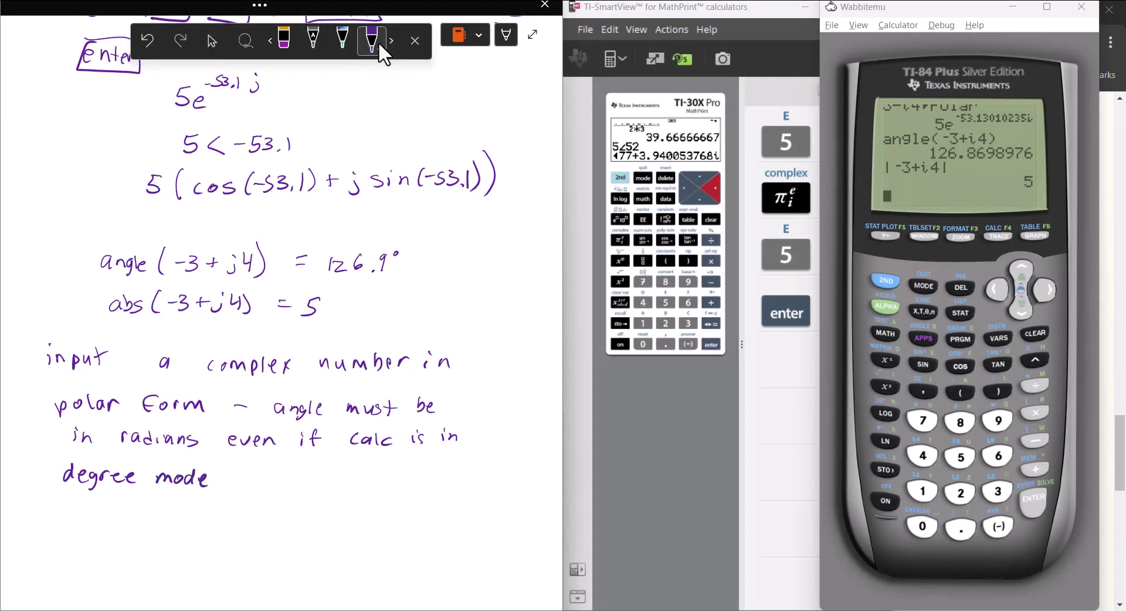
left_click(221, 485)
Write the reminder "Recall radians = degrees × π / 180" as a fraction below the note
left_click_drag(95, 506, 94, 523)
mouse_move(95, 511)
left_mouse_down()
mouse_move(110, 504)
mouse_move(111, 524)
left_mouse_up()
left_click_drag(114, 517, 125, 525)
mouse_move(143, 517)
left_mouse_down()
mouse_move(135, 527)
mouse_move(158, 529)
mouse_move(225, 509)
left_mouse_up()
mouse_move(238, 512)
left_mouse_down()
mouse_move(230, 522)
mouse_move(243, 522)
left_mouse_up()
left_click_drag(253, 515, 253, 524)
mouse_move(263, 515)
left_mouse_down()
mouse_move(275, 511)
mouse_move(276, 523)
left_mouse_up()
left_click_drag(285, 521, 292, 521)
mouse_move(302, 514)
left_mouse_down()
mouse_move(294, 522)
mouse_move(324, 511)
left_mouse_up()
left_click_drag(314, 519, 362, 510)
mouse_move(365, 505)
left_mouse_down()
mouse_move(375, 502)
mouse_move(379, 518)
mouse_move(395, 498)
left_mouse_up()
left_click_drag(399, 503, 409, 505)
left_click_drag(412, 503, 444, 498)
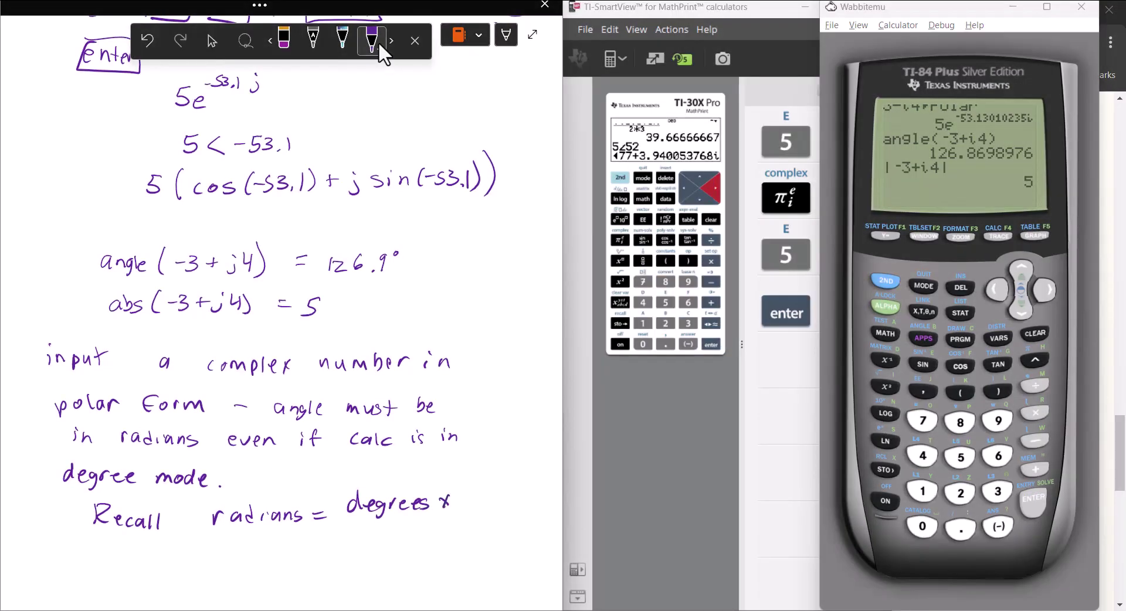
mouse_move(360, 524)
left_mouse_down()
mouse_move(445, 515)
mouse_move(404, 541)
mouse_move(420, 526)
left_mouse_up()
mouse_move(439, 526)
left_mouse_down()
mouse_move(433, 536)
mouse_move(439, 526)
left_mouse_up()
Write the example 3 − j4 = 5∠−53.1° below the radians formula
left_click(213, 41)
scroll(275, 293, "down", 3)
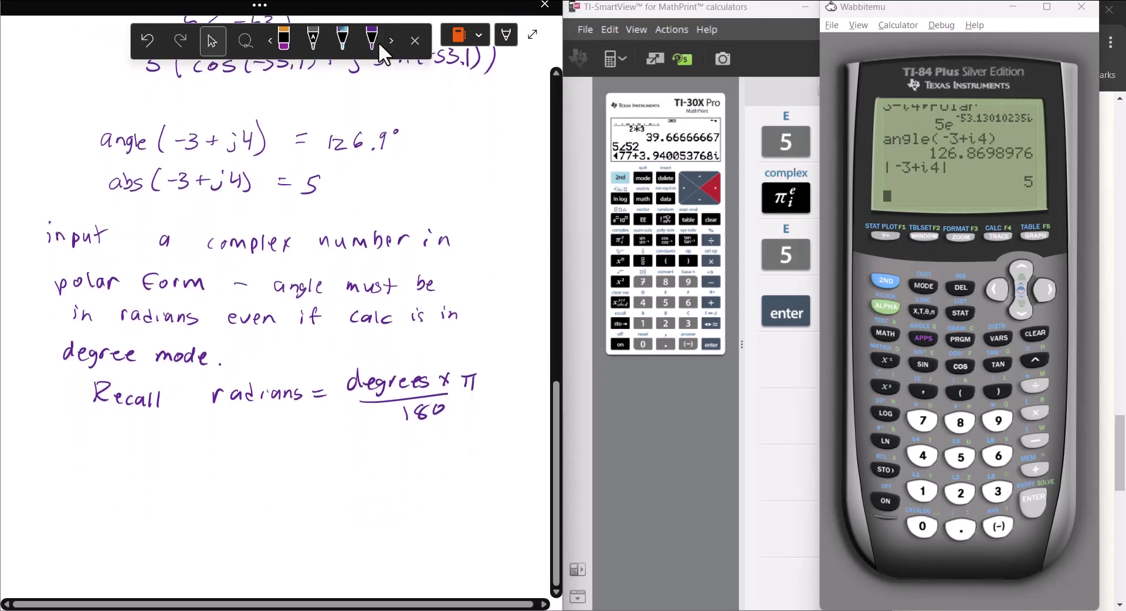
left_click(375, 41)
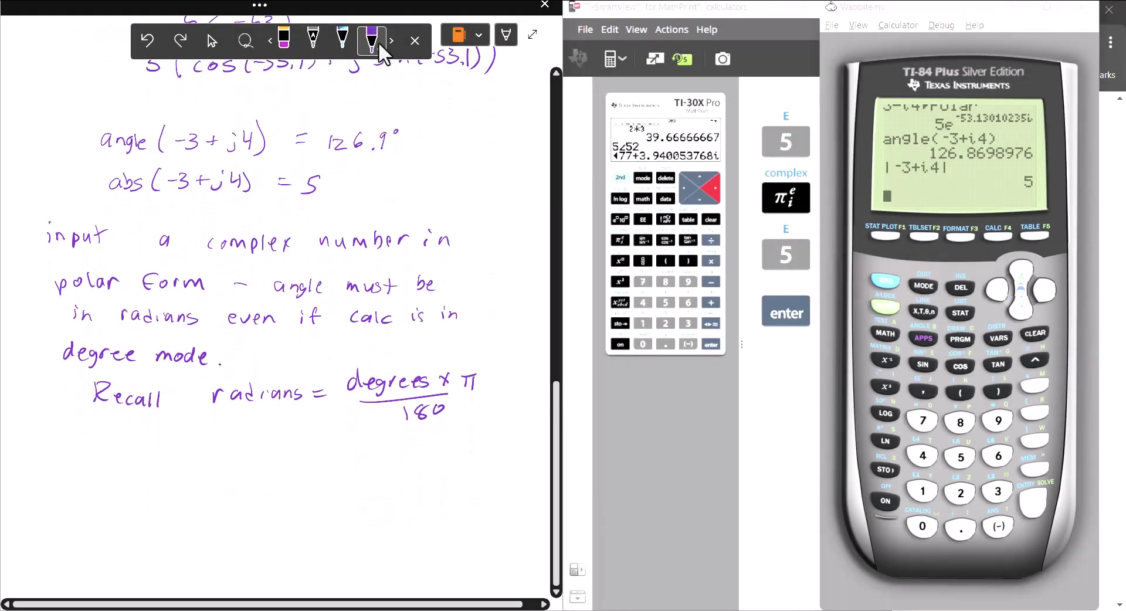
left_click_drag(75, 455, 74, 471)
left_click_drag(96, 464, 163, 469)
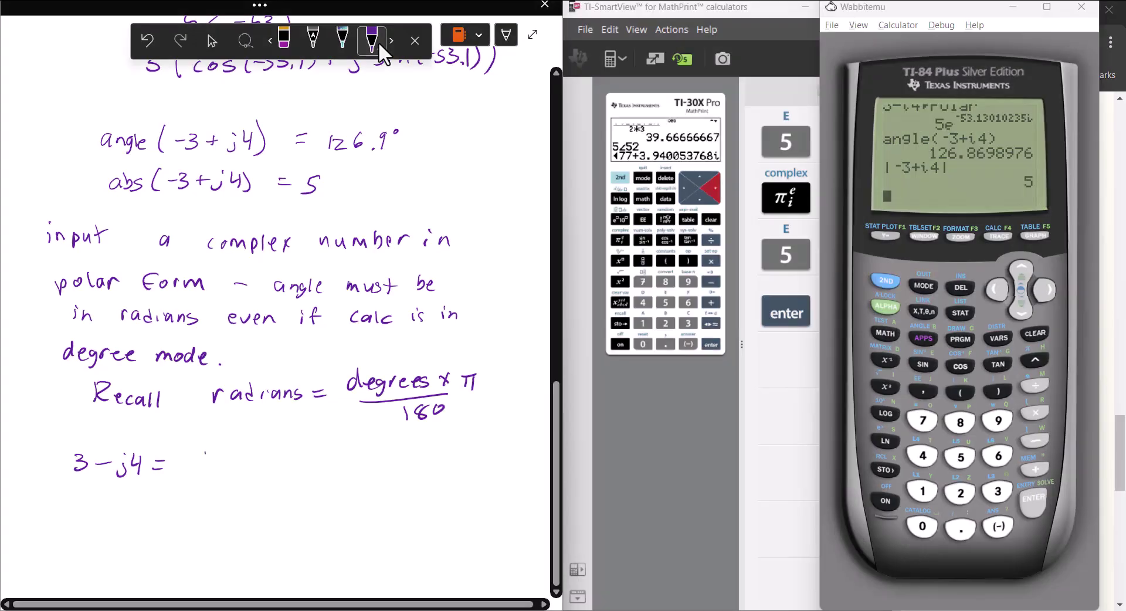
mouse_move(197, 455)
left_mouse_down()
mouse_move(193, 471)
mouse_move(239, 473)
left_mouse_up()
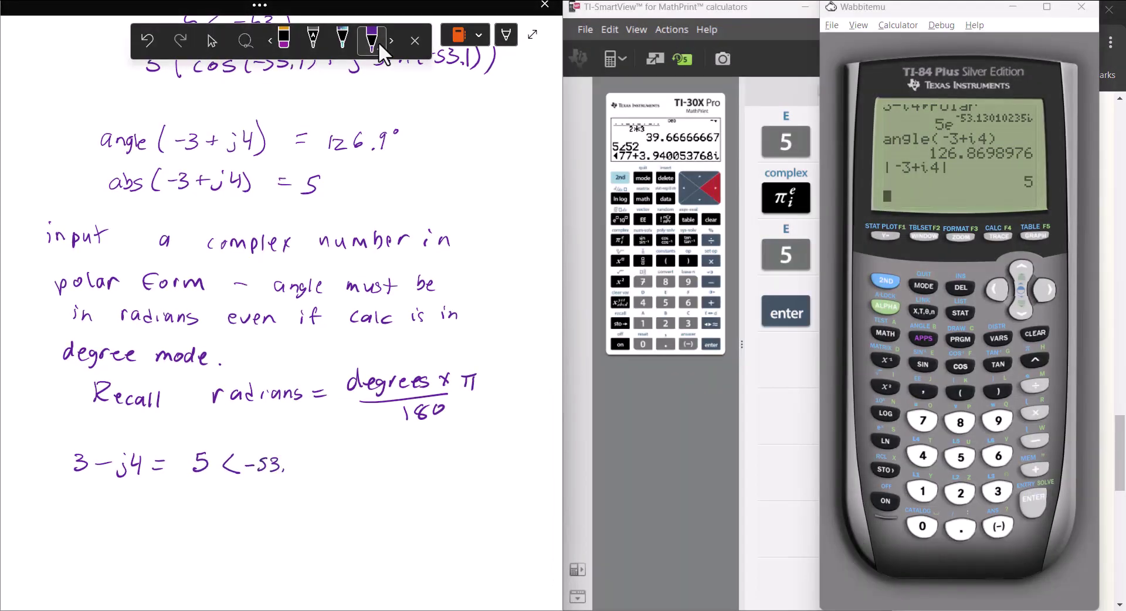
left_click_drag(309, 461, 310, 450)
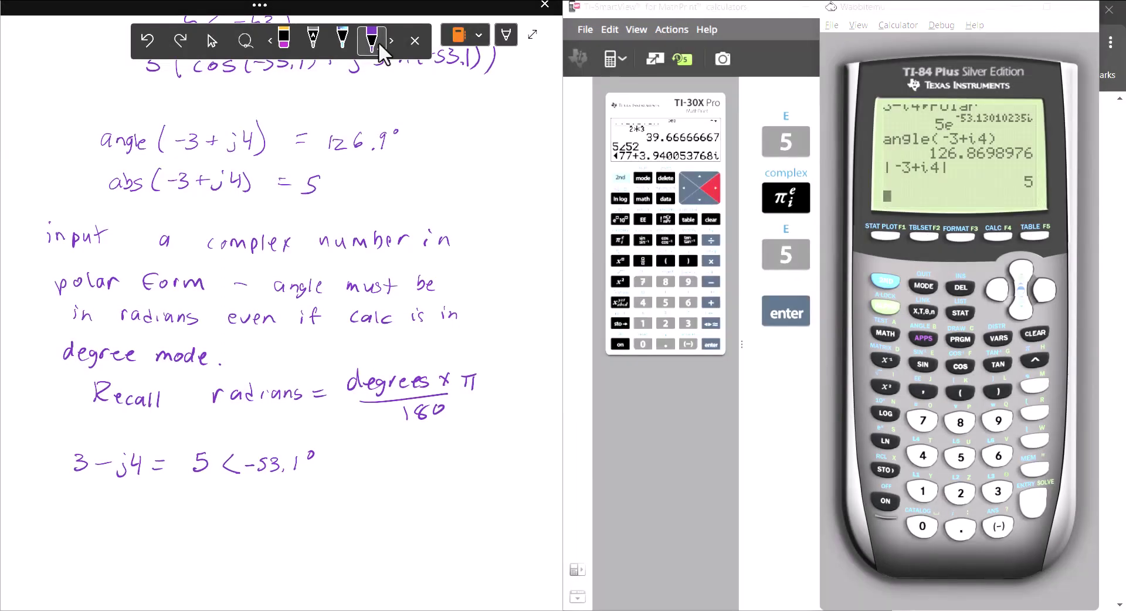
Write the calculator input form 5e^(−53.1*π/180 i) beneath the 3 − j4 example
mouse_move(115, 504)
left_mouse_down()
mouse_move(95, 527)
mouse_move(130, 516)
mouse_move(145, 531)
mouse_move(159, 501)
mouse_move(235, 502)
mouse_move(233, 511)
mouse_move(248, 514)
mouse_move(269, 499)
mouse_move(293, 511)
left_mouse_up()
left_click(188, 507)
left_click(290, 497)
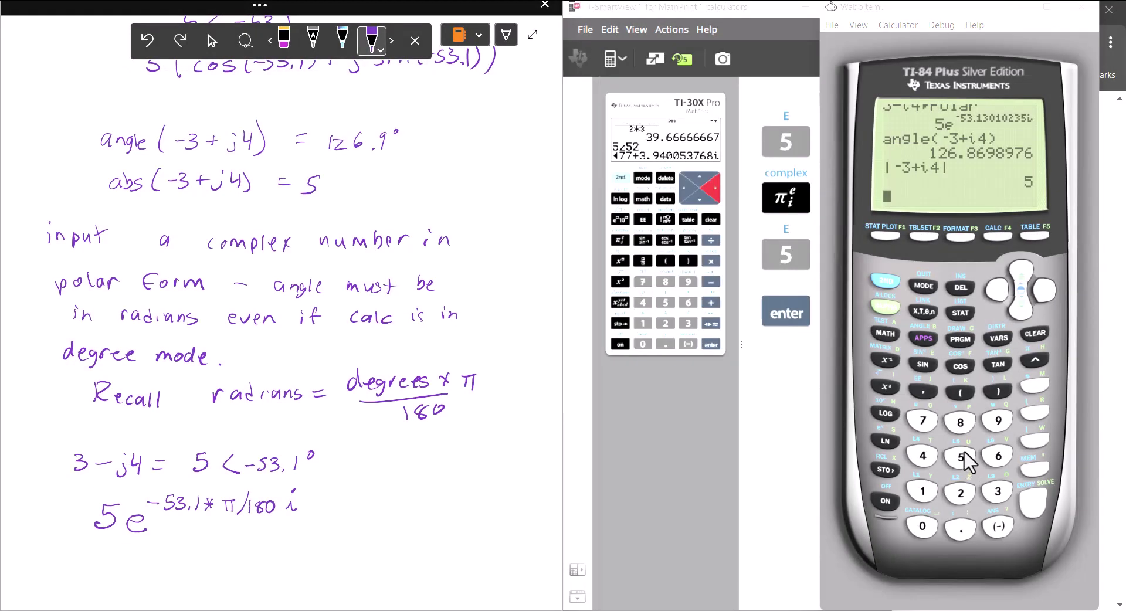
Start the polar entry on the TI-84 with 5e raised to the exponent −53.1
left_click(961, 452)
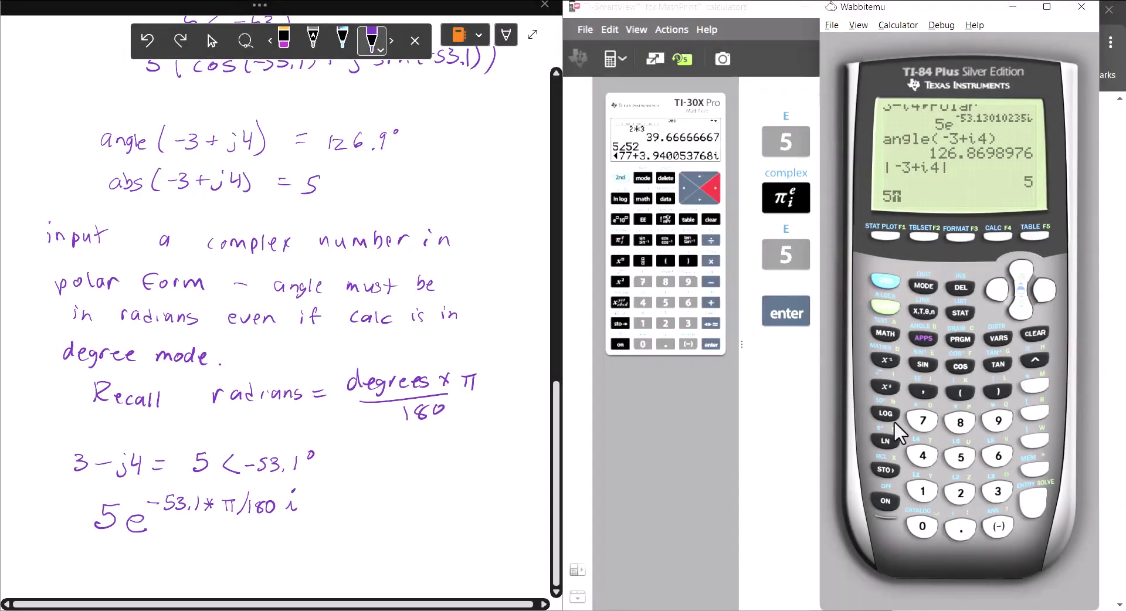
left_click(888, 439)
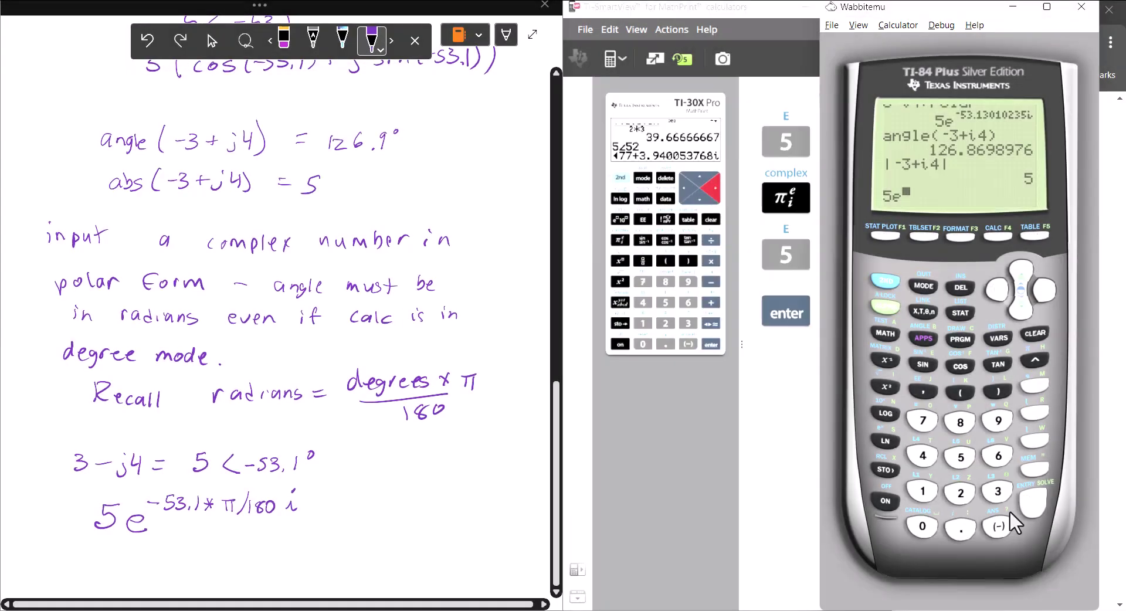
left_click(997, 523)
left_click(962, 456)
left_click(992, 491)
left_click(961, 528)
left_click(923, 492)
Multiply the −53.1 in the exponent by π/180 to express the angle in radians
left_click(1035, 413)
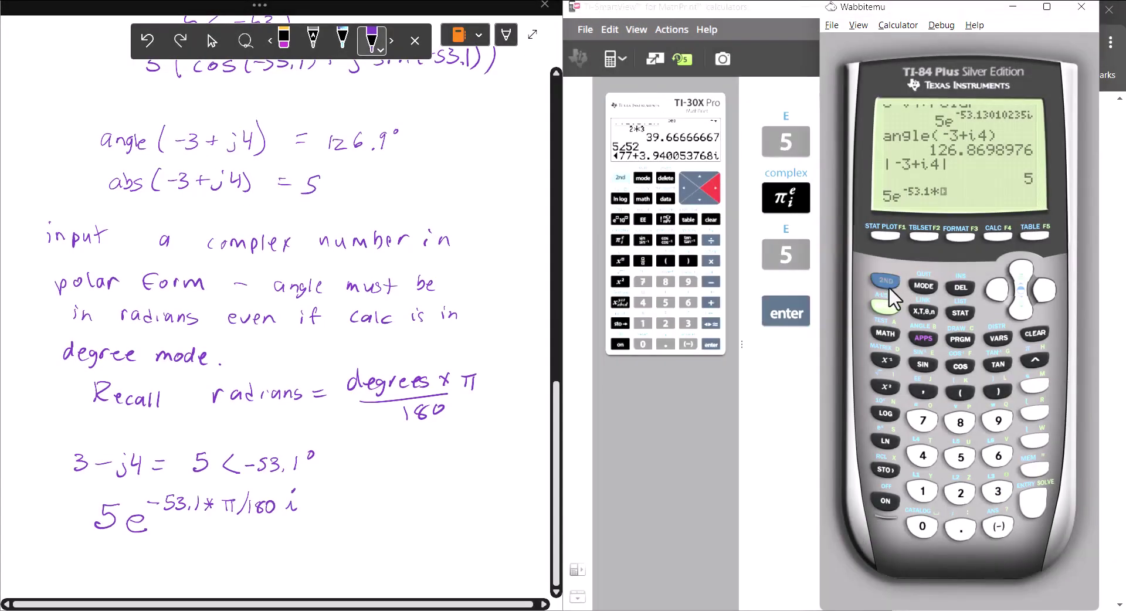
left_click(890, 284)
left_click(1035, 361)
left_click(1037, 361)
left_click(1039, 389)
left_click(923, 491)
left_click(960, 422)
left_click(922, 525)
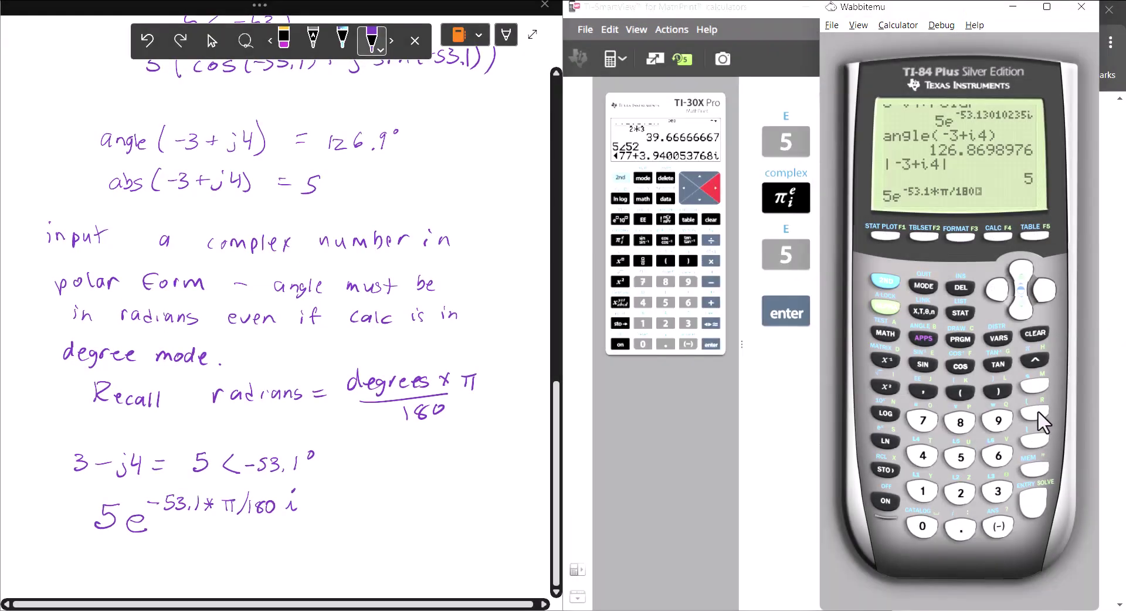
Multiply the exponent by i and evaluate 5e^(−53.1*π/180*i)
left_click(1036, 412)
left_click(887, 282)
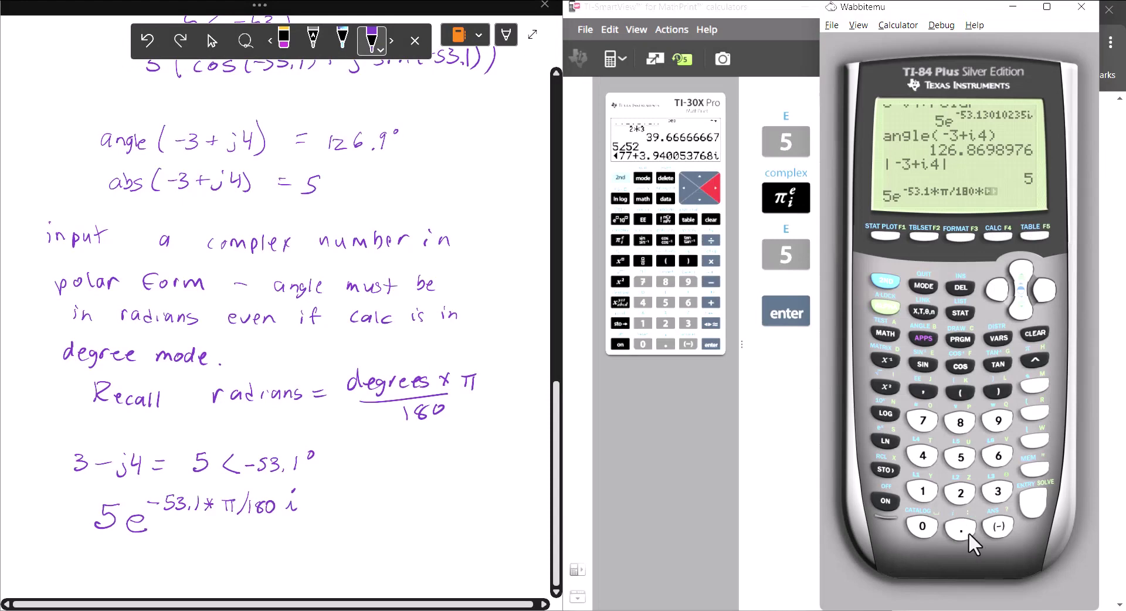
left_click(964, 531)
left_click(1028, 504)
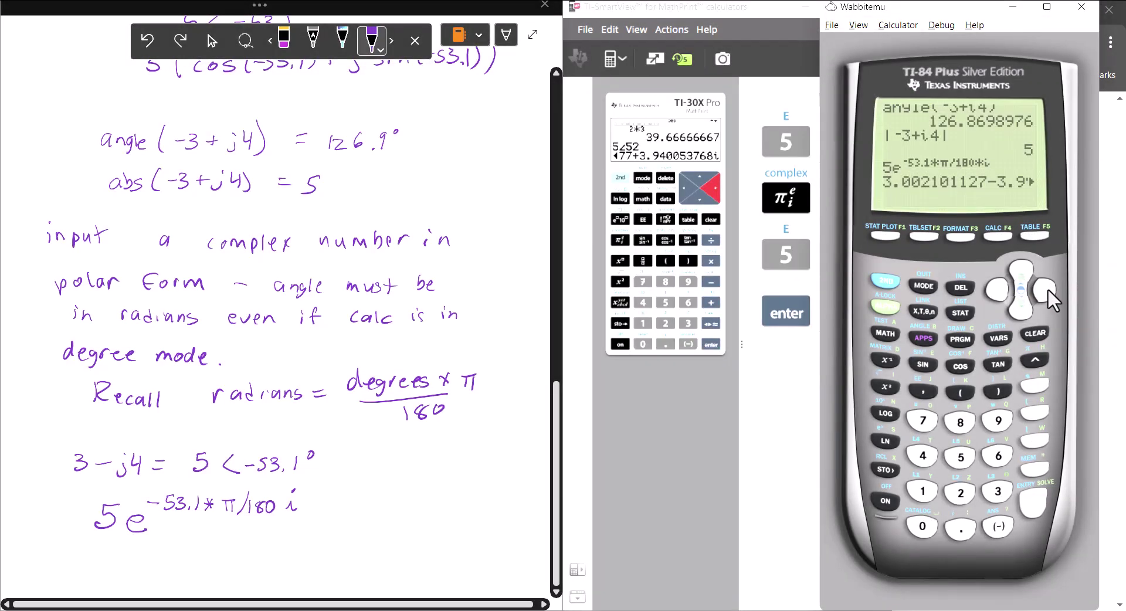
Examine the full rectangular result on the TI-84 display, including the cut-off imaginary part, and return to its beginning
left_click(1047, 288)
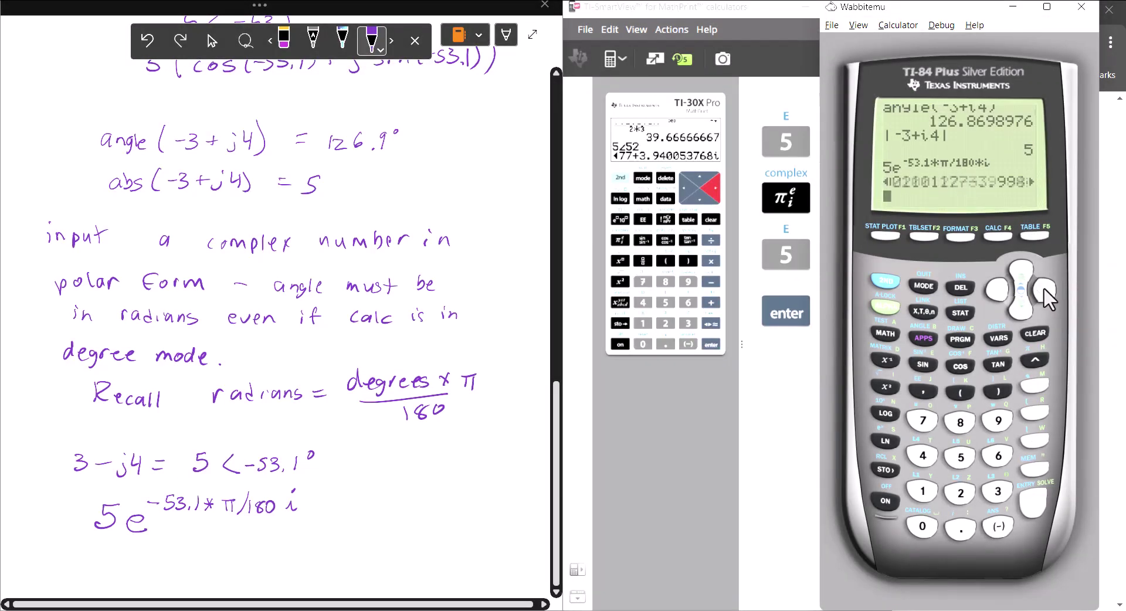
left_click(1042, 288)
left_click(1042, 289)
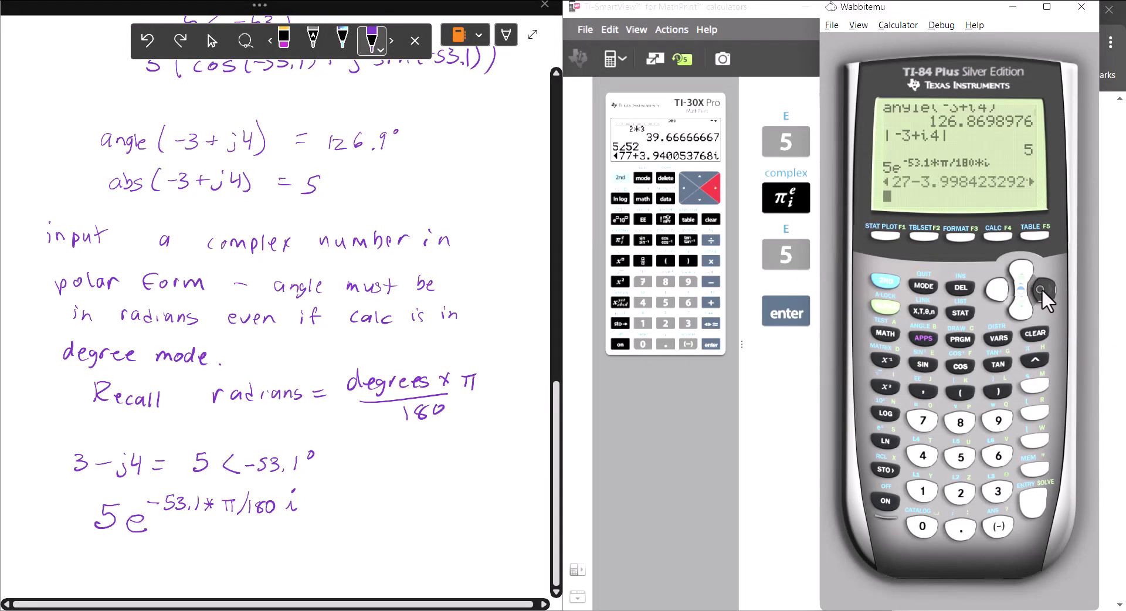
left_click(1041, 289)
left_click(995, 287)
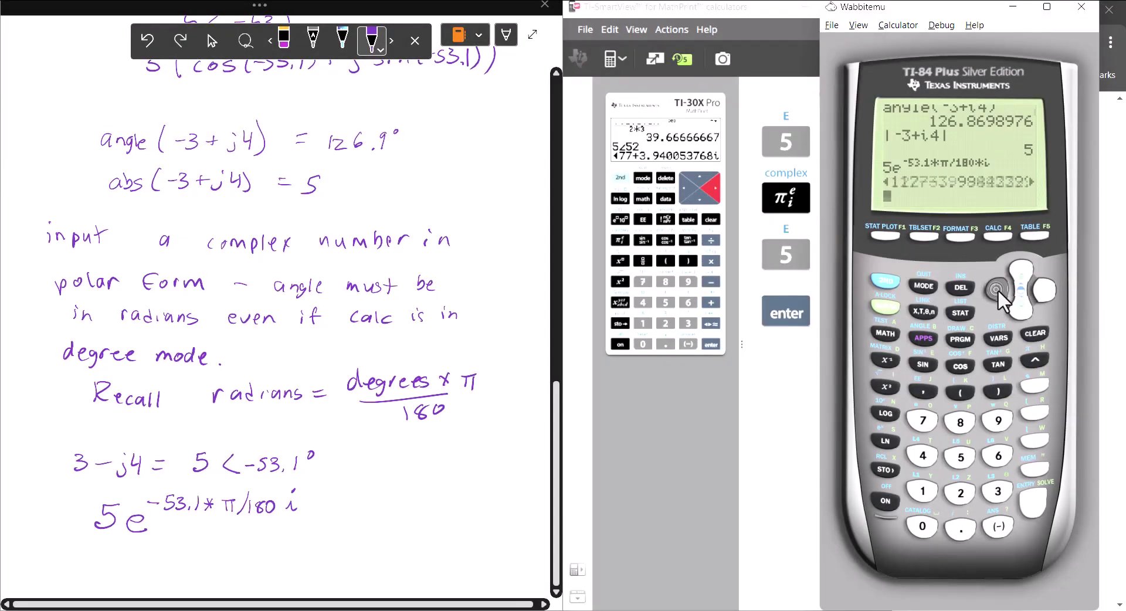
left_click(997, 290)
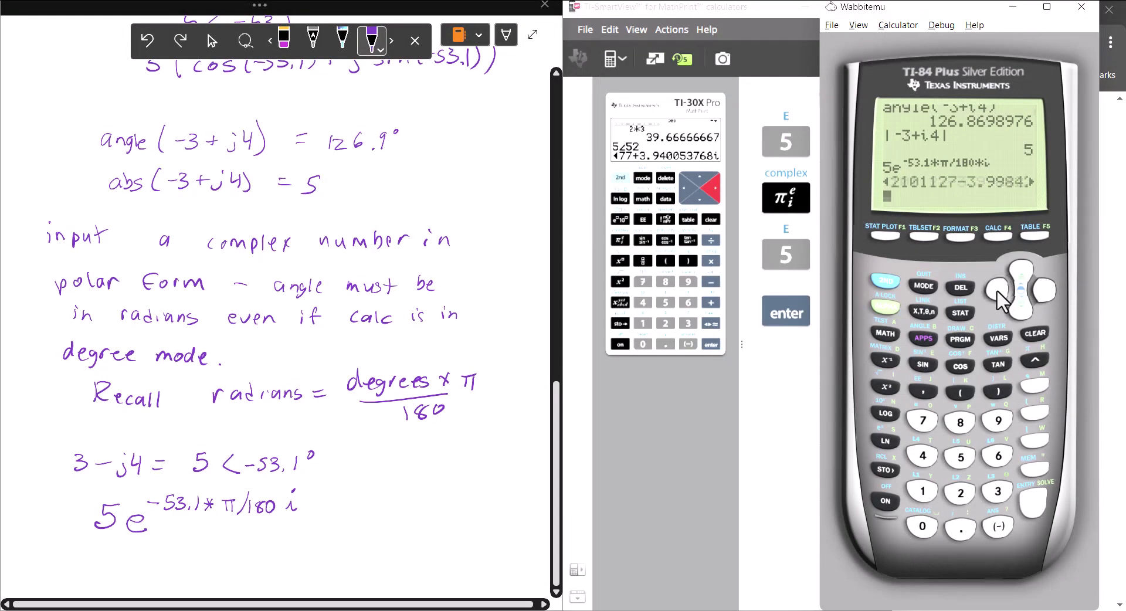
left_click(997, 290)
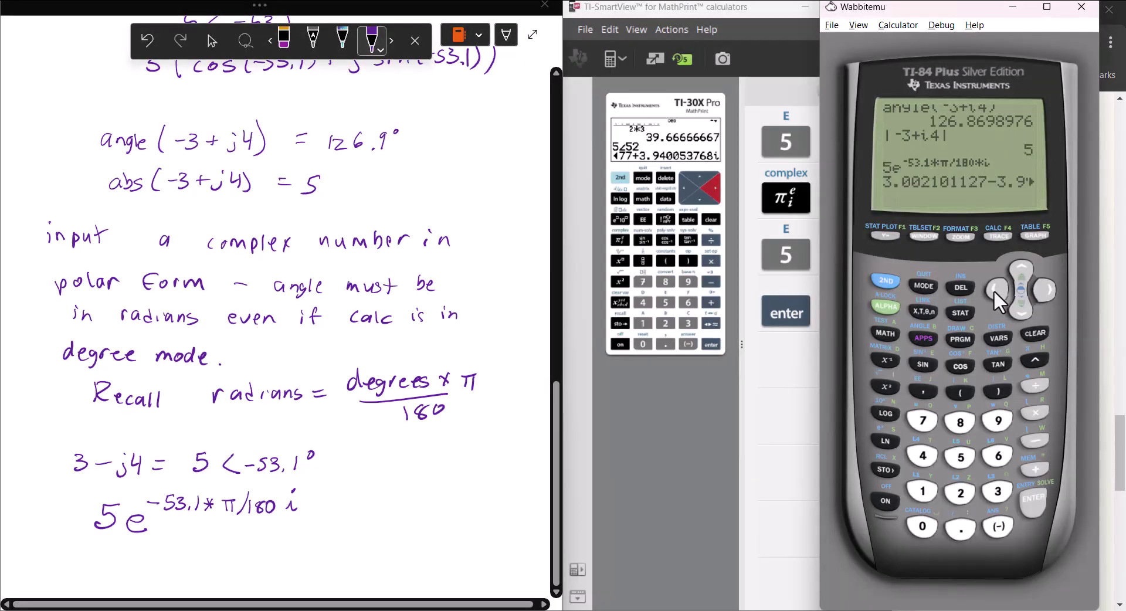
Write "= 3 − j4" after the handwritten exponential 5e^(−53.1*π/180 i)
left_click_drag(324, 512, 332, 519)
left_click_drag(350, 509, 350, 526)
left_click_drag(379, 516, 395, 527)
left_click_drag(400, 508, 419, 516)
left_click_drag(416, 507, 417, 525)
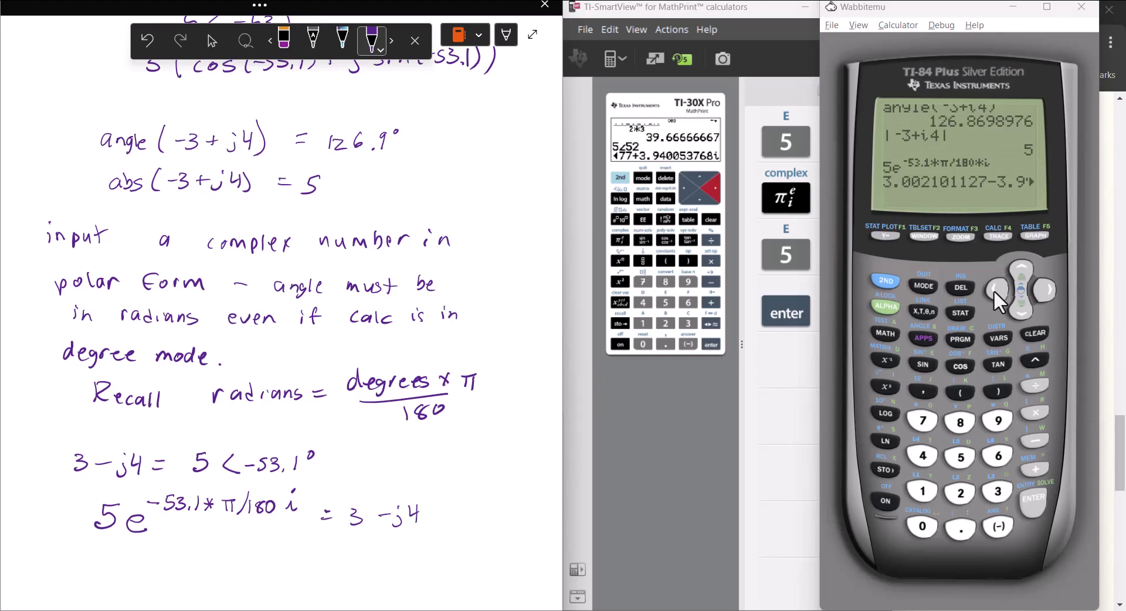
Convert the previous TI-84 answer back to polar form with Ans▸Polar
left_click(886, 286)
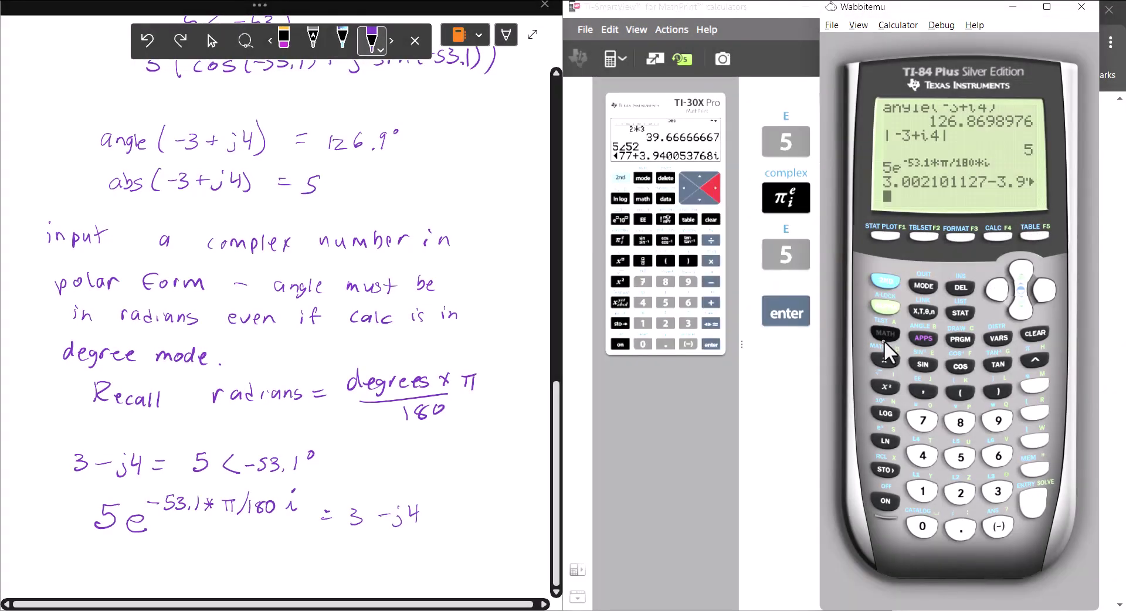
left_click(885, 335)
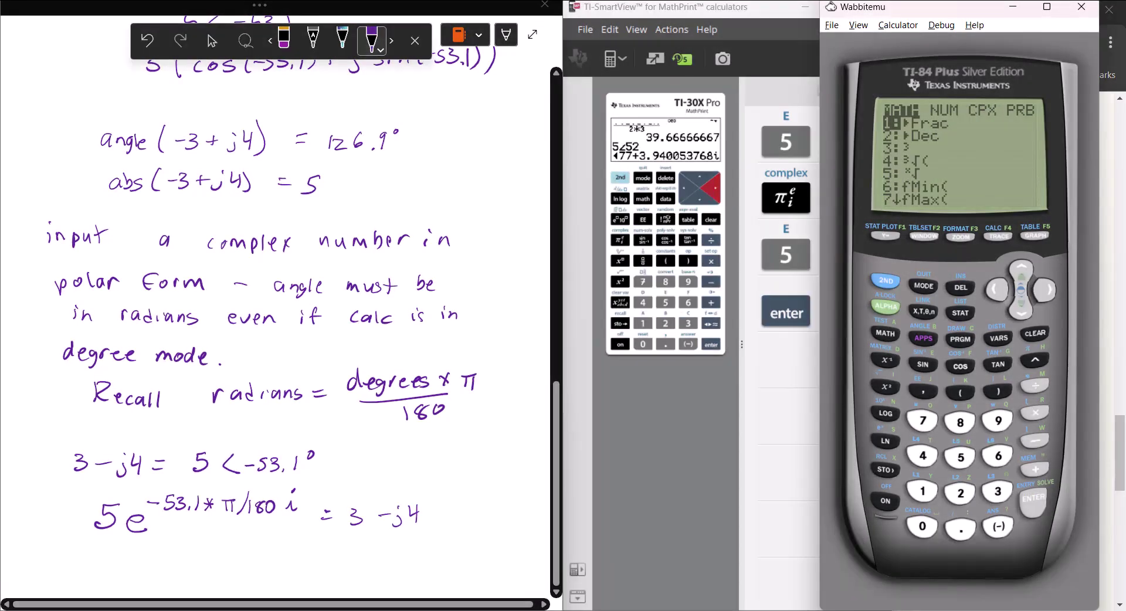
left_click(1044, 293)
left_click(1040, 291)
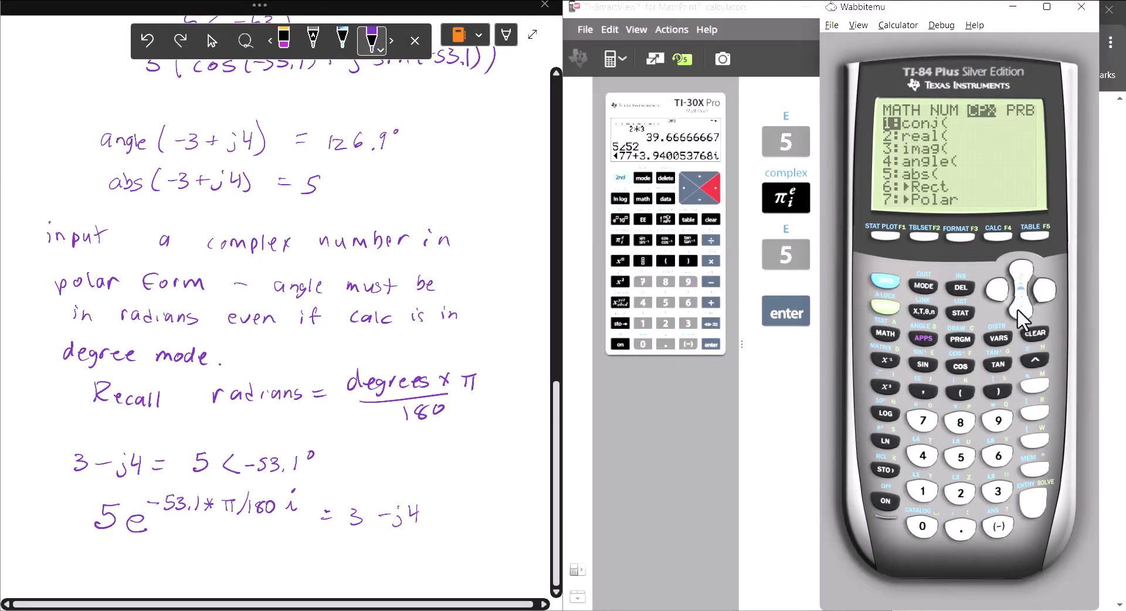
left_click(1020, 310)
left_click(1019, 311)
left_click(1016, 312)
left_click(1015, 313)
left_click(1015, 314)
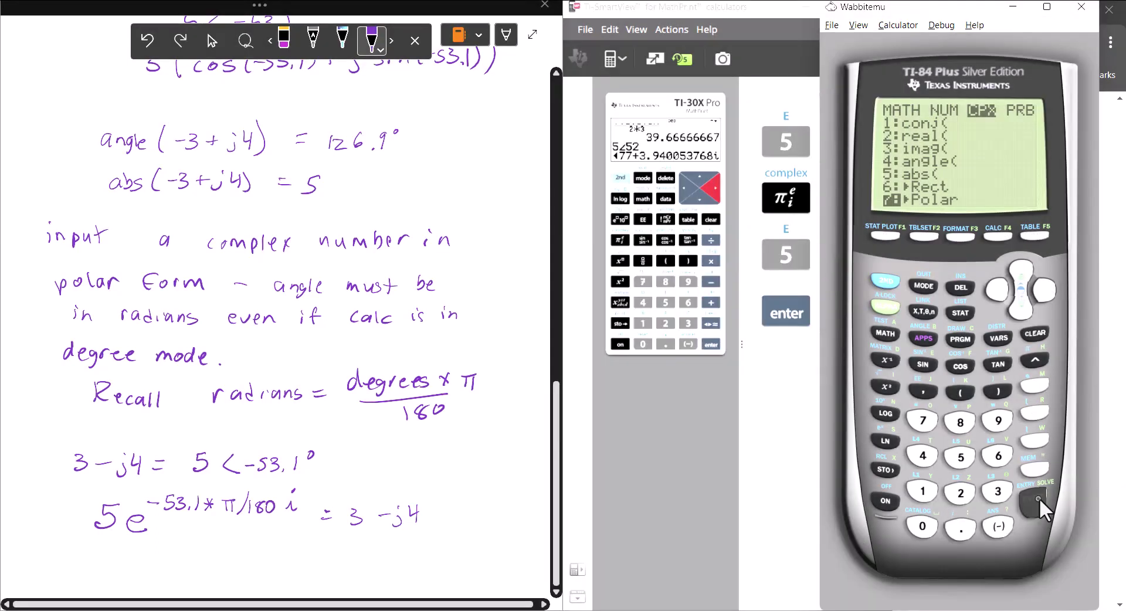
left_click(1040, 498)
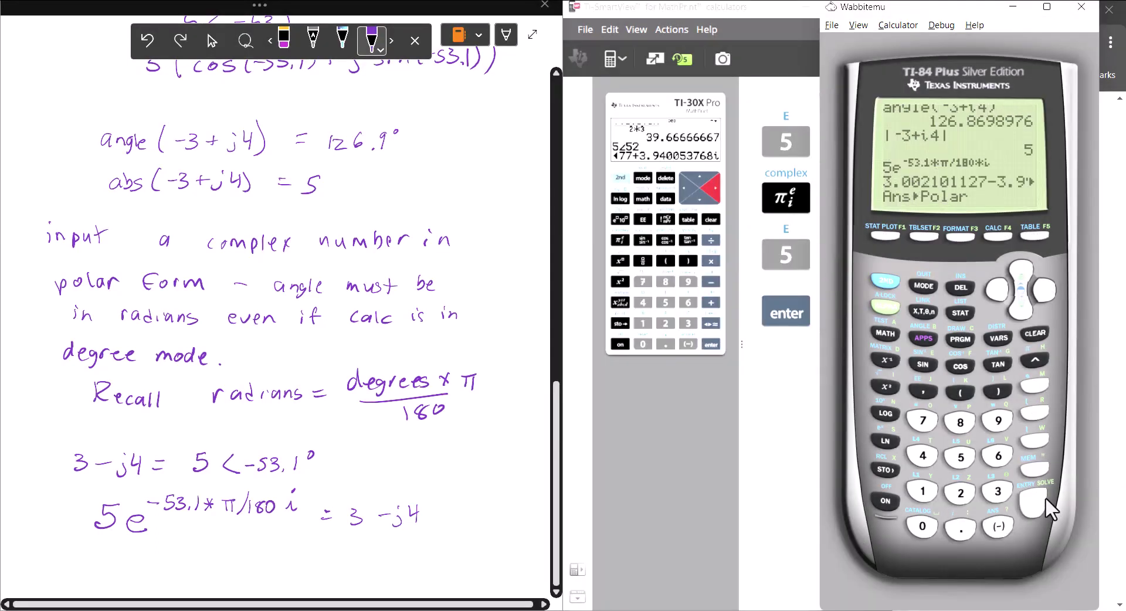
left_click(1045, 498)
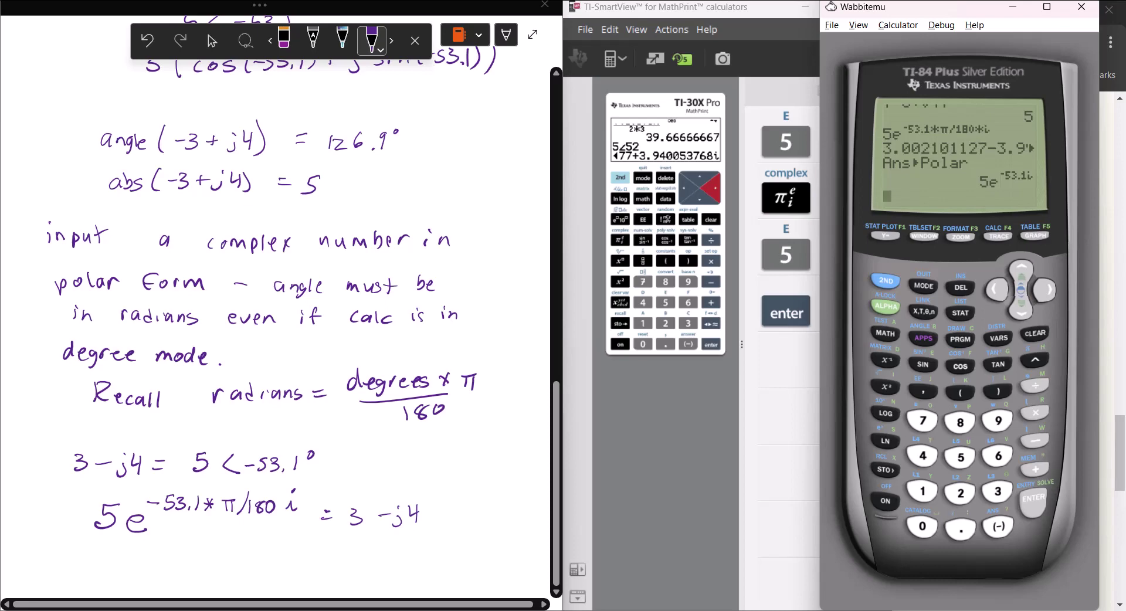
Write 5∠−53.1 beneath the handwritten exponential line
mouse_move(137, 554)
left_mouse_down()
mouse_move(145, 562)
mouse_move(133, 574)
left_mouse_up()
mouse_move(138, 553)
left_mouse_down()
mouse_move(179, 576)
mouse_move(200, 568)
left_mouse_up()
left_click_drag(207, 561, 237, 576)
left_click(230, 574)
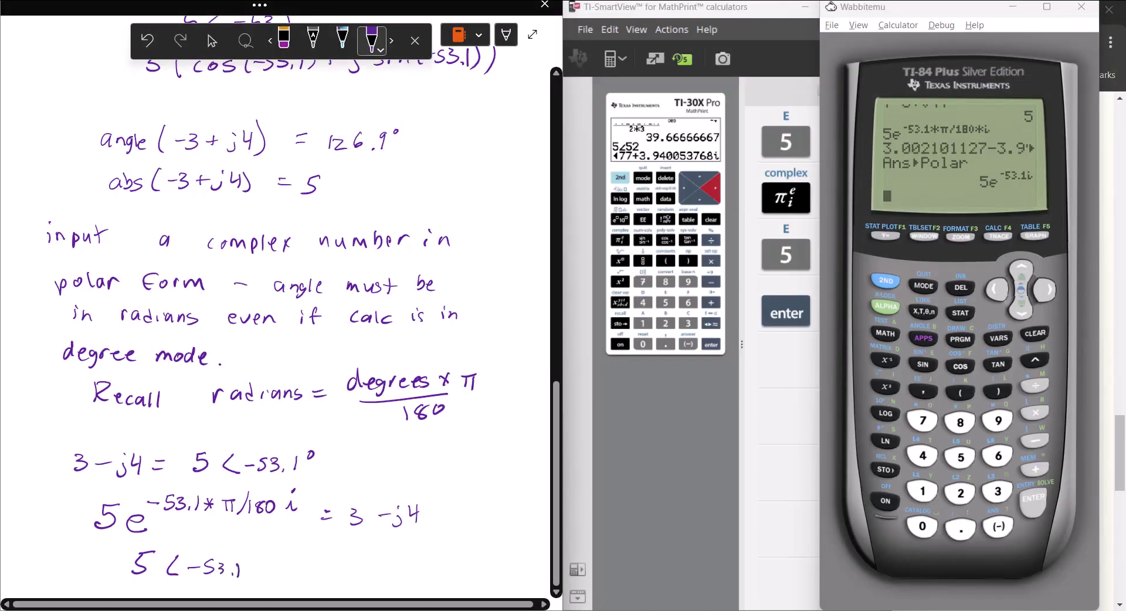
Write the division example (3 + j5)/(2 + j2) as a fraction below 5∠−53.1
scroll(392, 97, "down", 3)
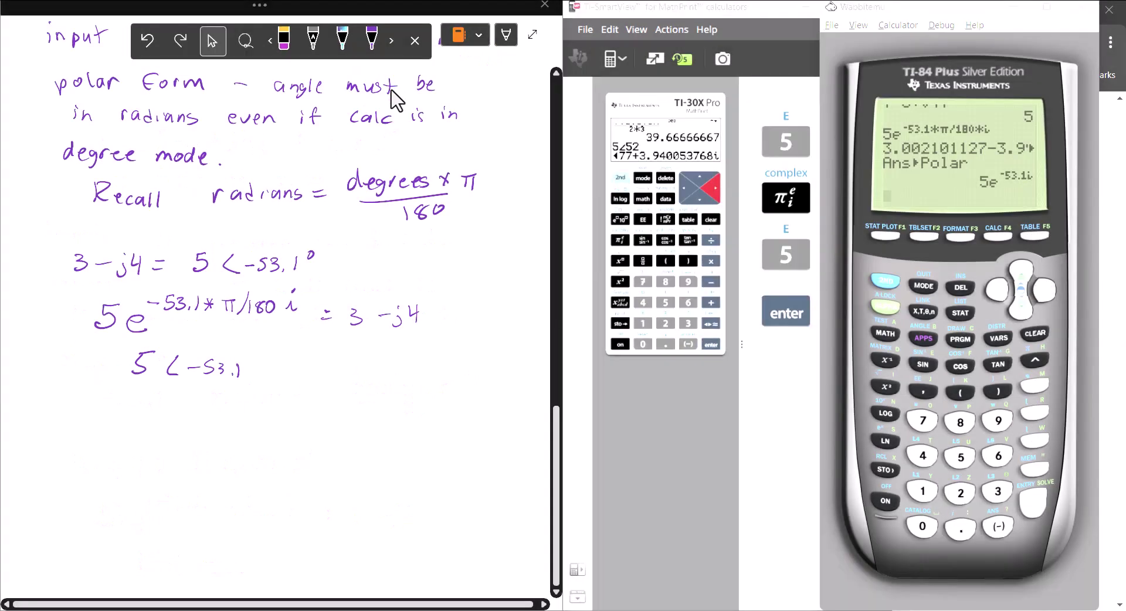
mouse_move(75, 417)
left_mouse_down()
mouse_move(86, 417)
mouse_move(73, 431)
mouse_move(138, 431)
left_mouse_up()
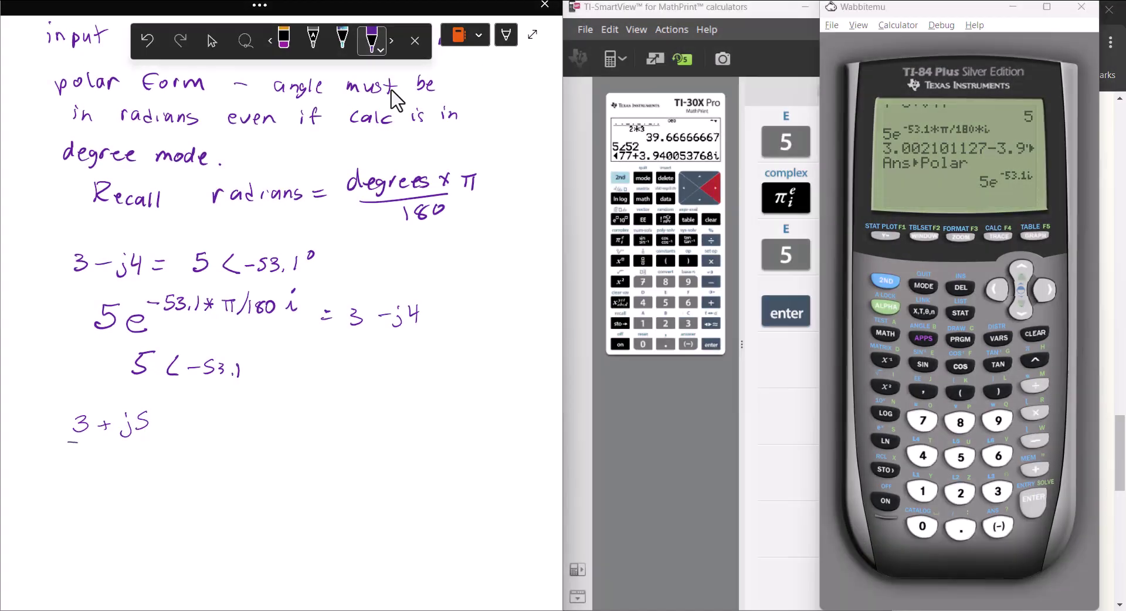
left_click_drag(72, 440, 156, 441)
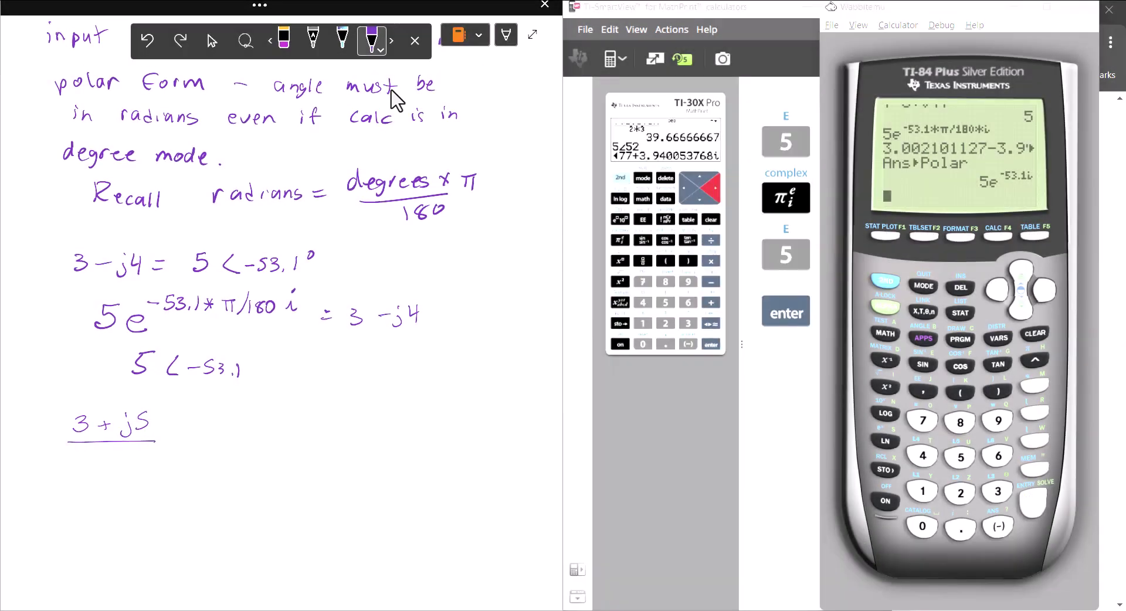
left_click_drag(86, 457, 154, 462)
left_click(135, 459)
Enter the numerator (3+i5) of the division example on the TI-84
left_click(961, 393)
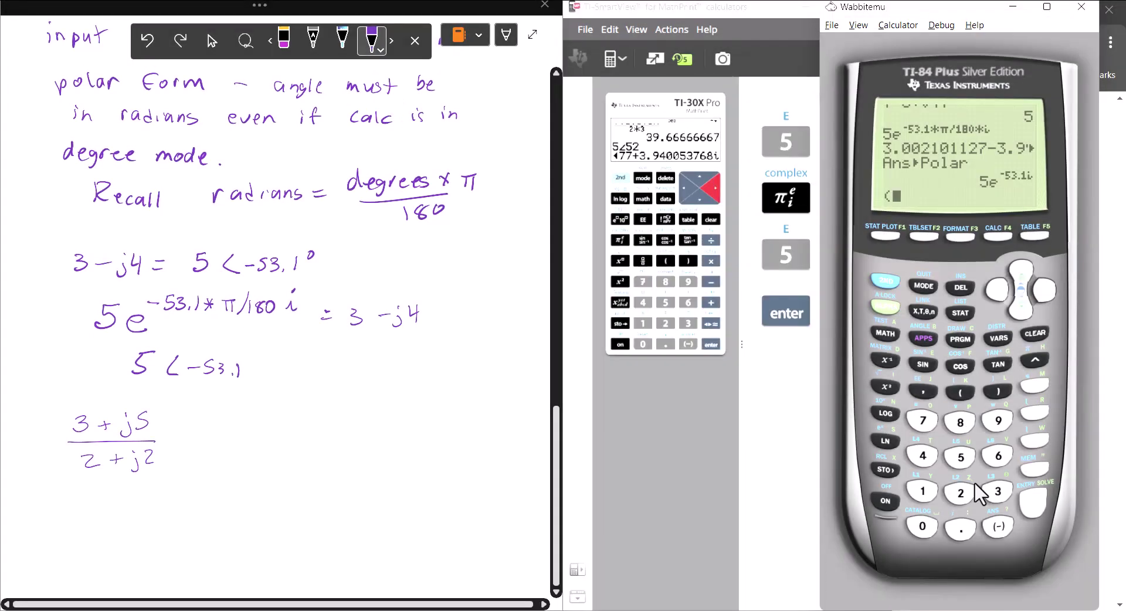
left_click(998, 491)
left_click(1033, 470)
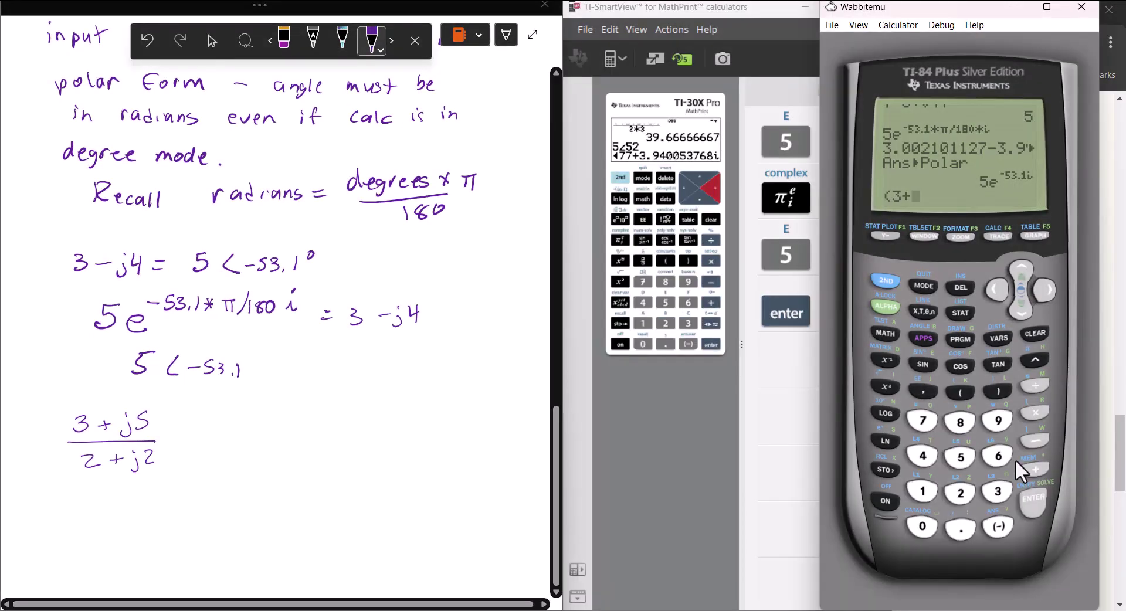
left_click(889, 280)
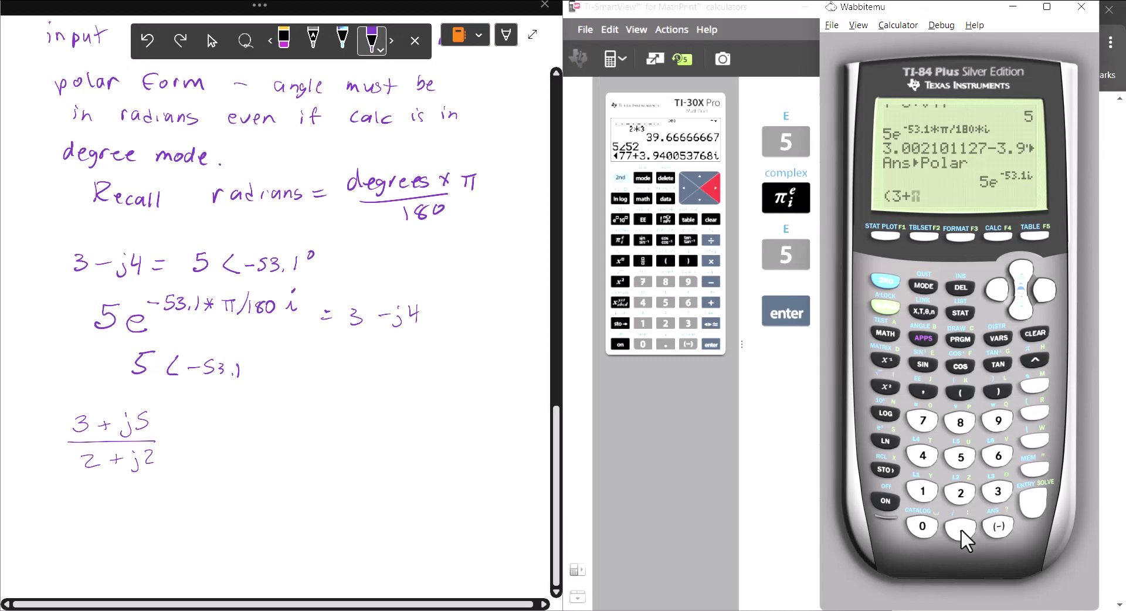
left_click(960, 529)
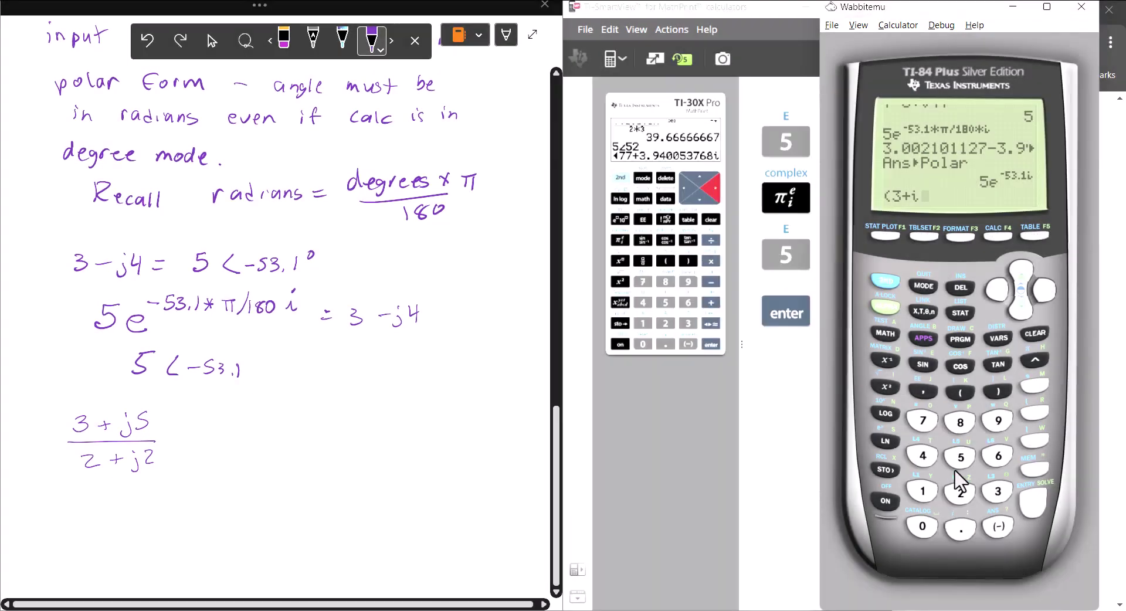
left_click(961, 457)
left_click(1003, 389)
Divide the entered numerator by (2+i2) and evaluate the expression
left_click(1035, 383)
left_click(962, 391)
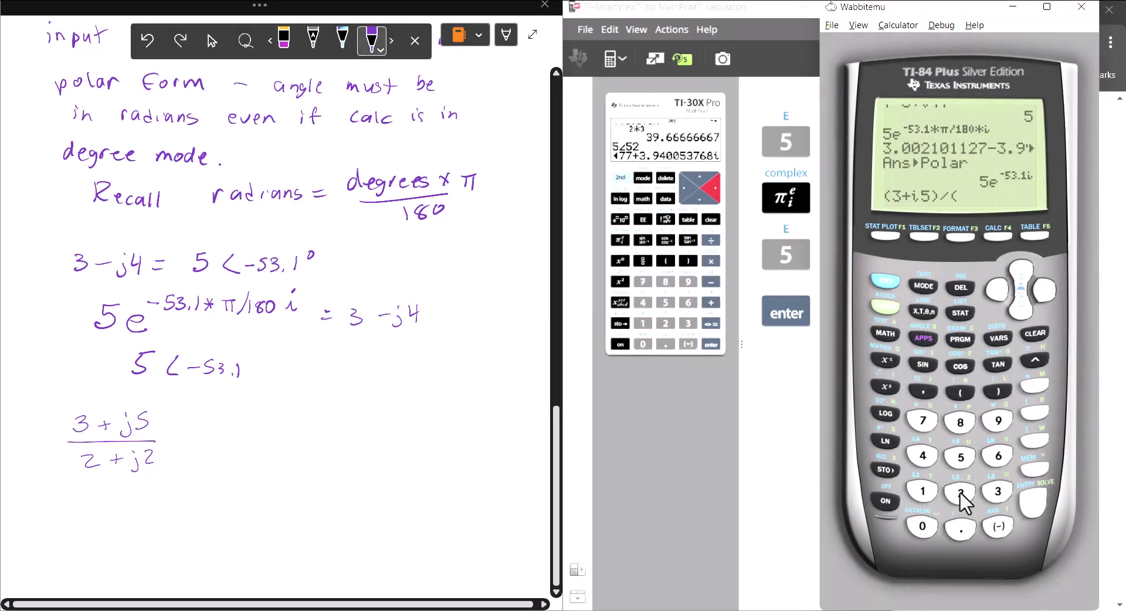
left_click(961, 494)
left_click(1037, 474)
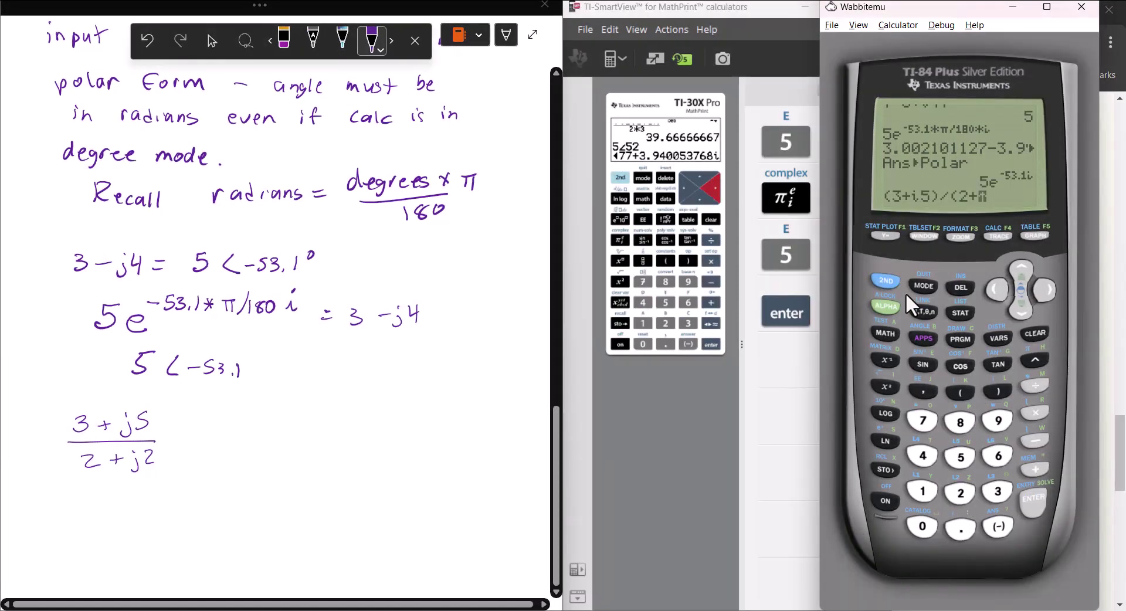
left_click(963, 528)
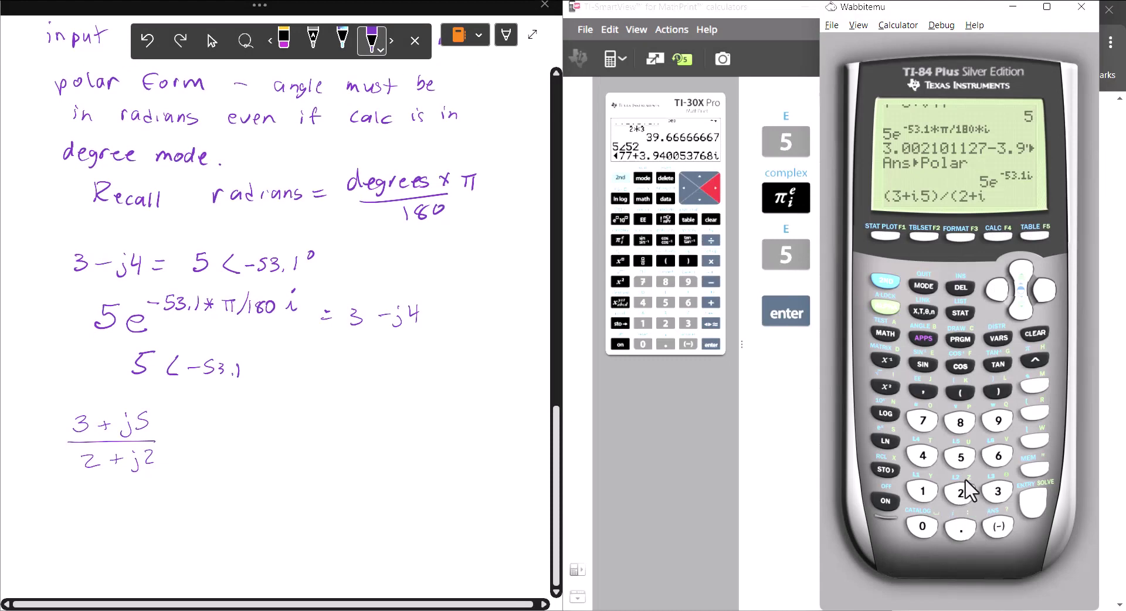
left_click(965, 482)
left_click(998, 391)
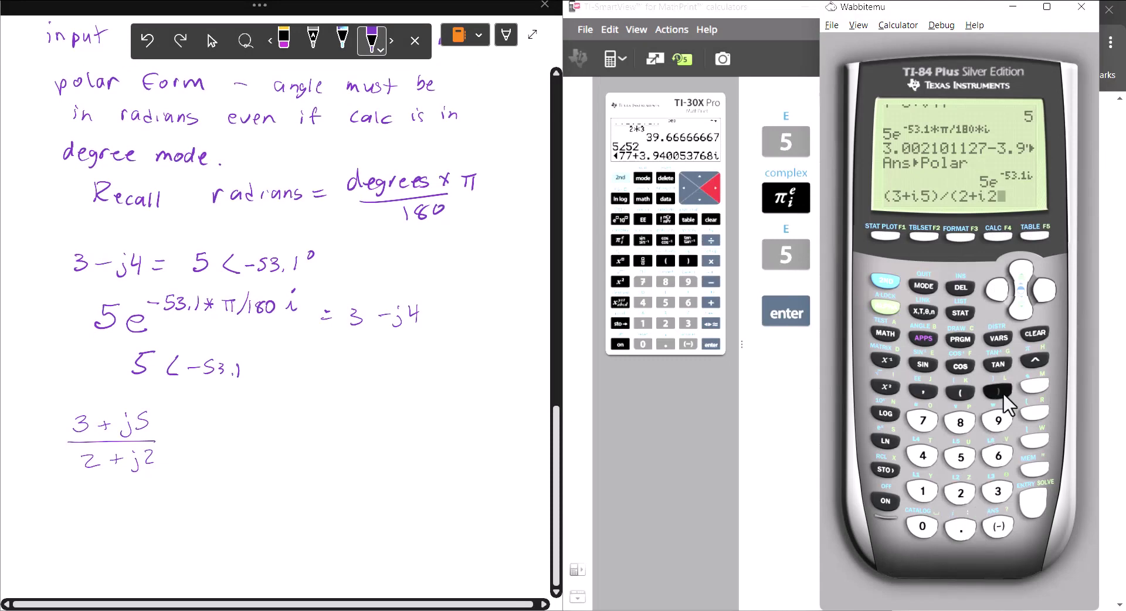
left_click(1032, 502)
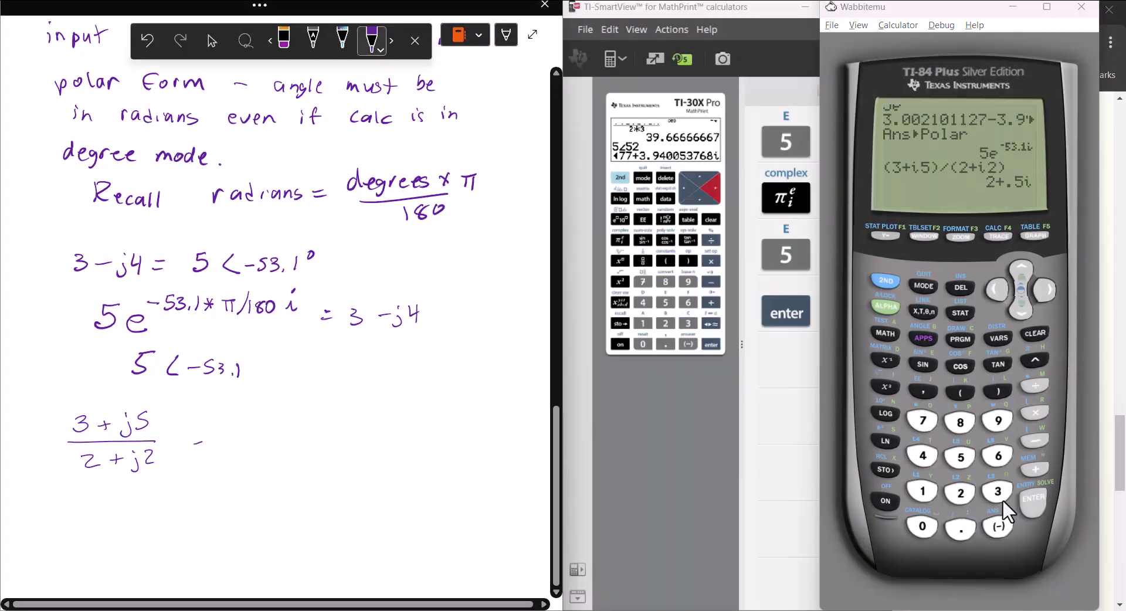
Write "= 2 + j.5" beside the handwritten fraction
mouse_move(194, 452)
left_mouse_down()
mouse_move(257, 455)
mouse_move(254, 464)
mouse_move(278, 454)
left_mouse_up()
left_click(255, 444)
left_click(272, 451)
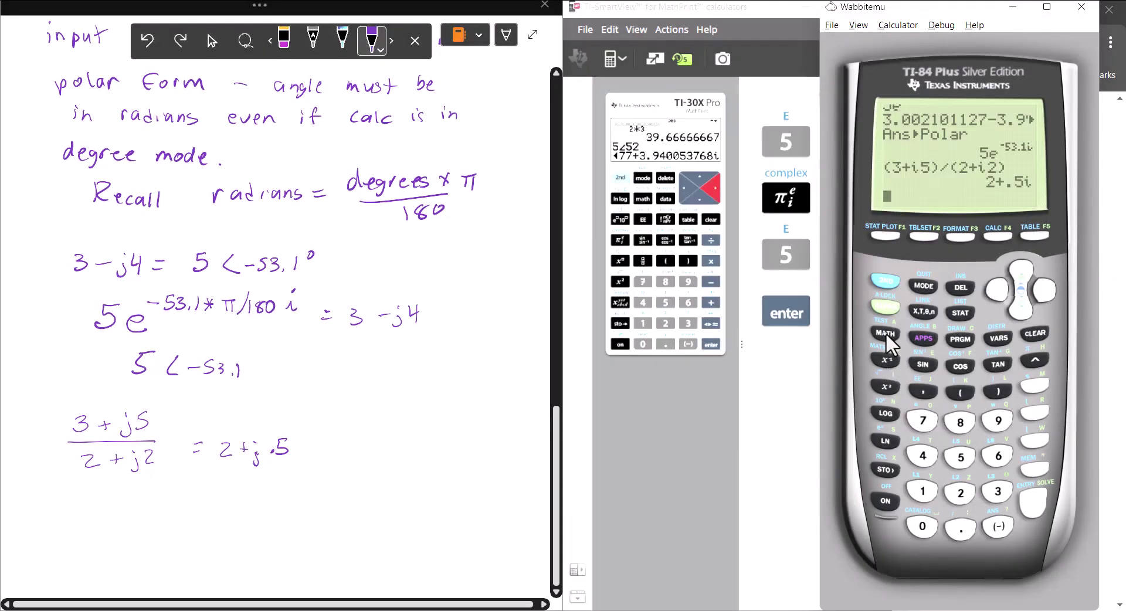
Apply the complex ▸Polar conversion to the TI-84 answer of the division
left_click(885, 333)
left_click(1042, 290)
left_click(1042, 290)
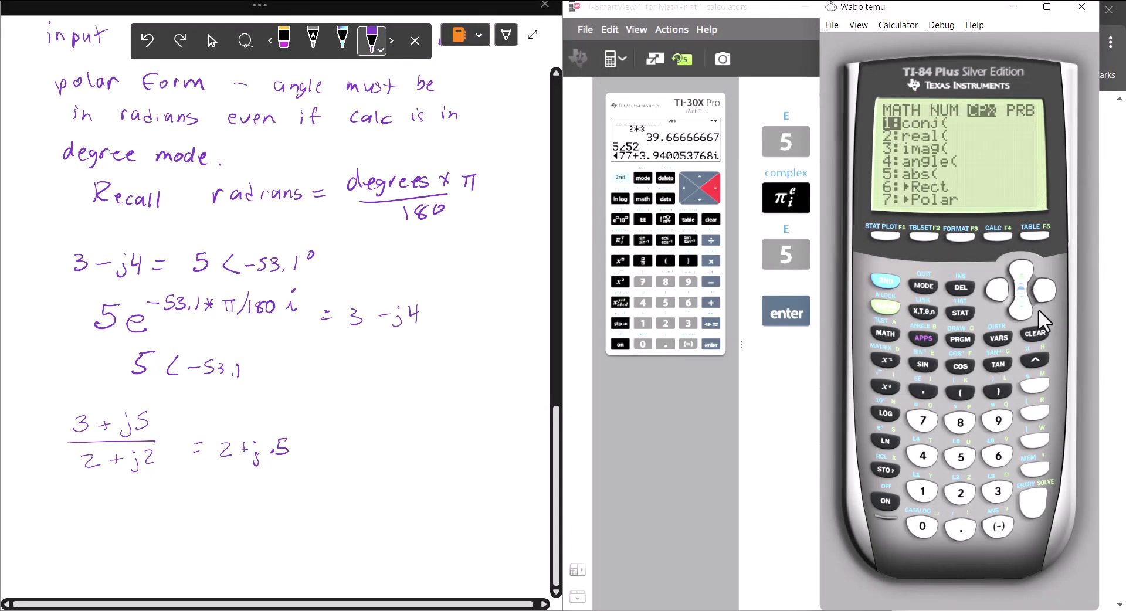
left_click(1018, 312)
left_click(1014, 312)
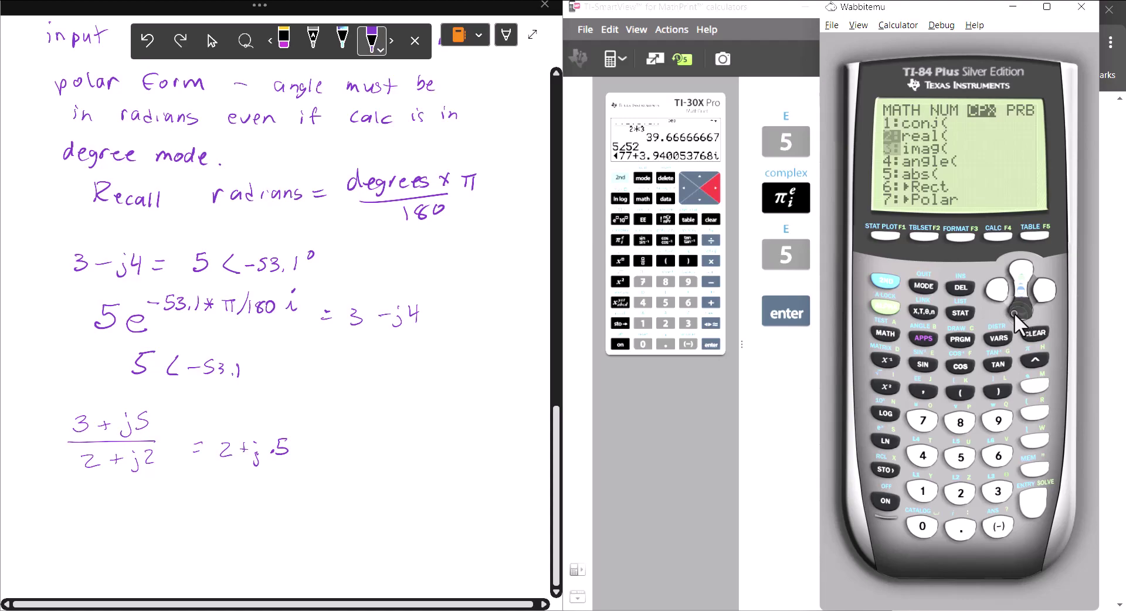
left_click(1017, 311)
left_click(1017, 312)
left_click(1017, 312)
left_click(1023, 309)
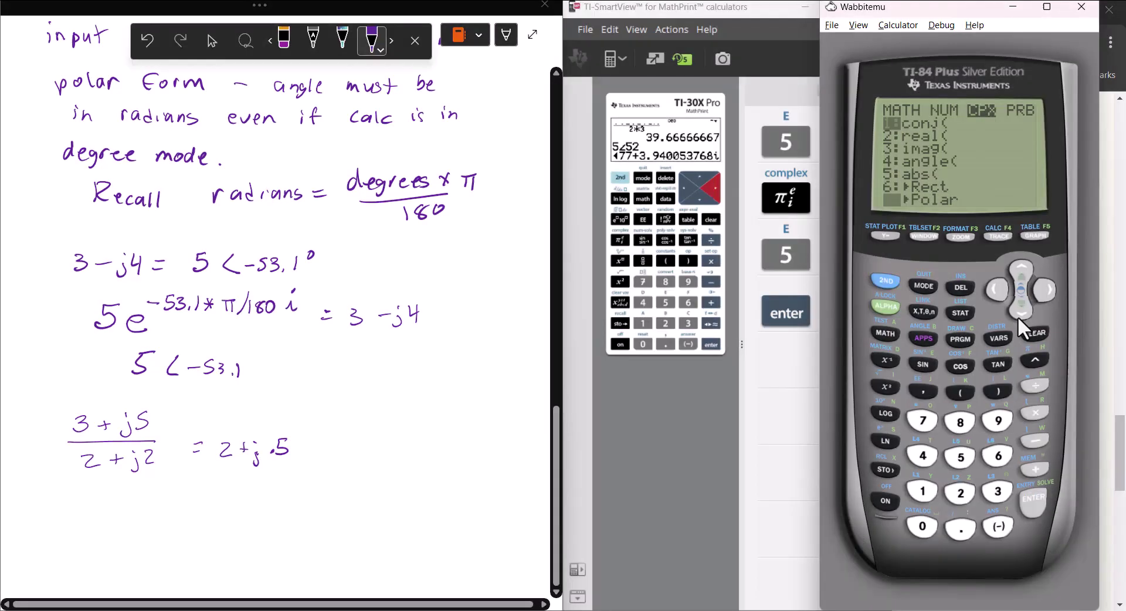
left_click(1018, 315)
left_click(1026, 275)
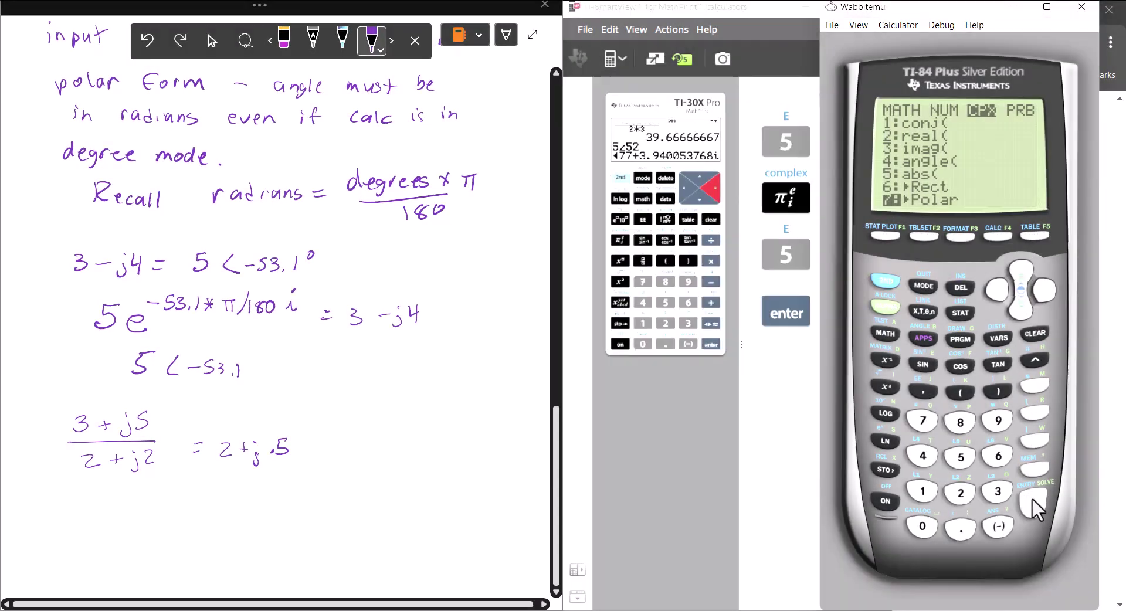
left_click(1032, 497)
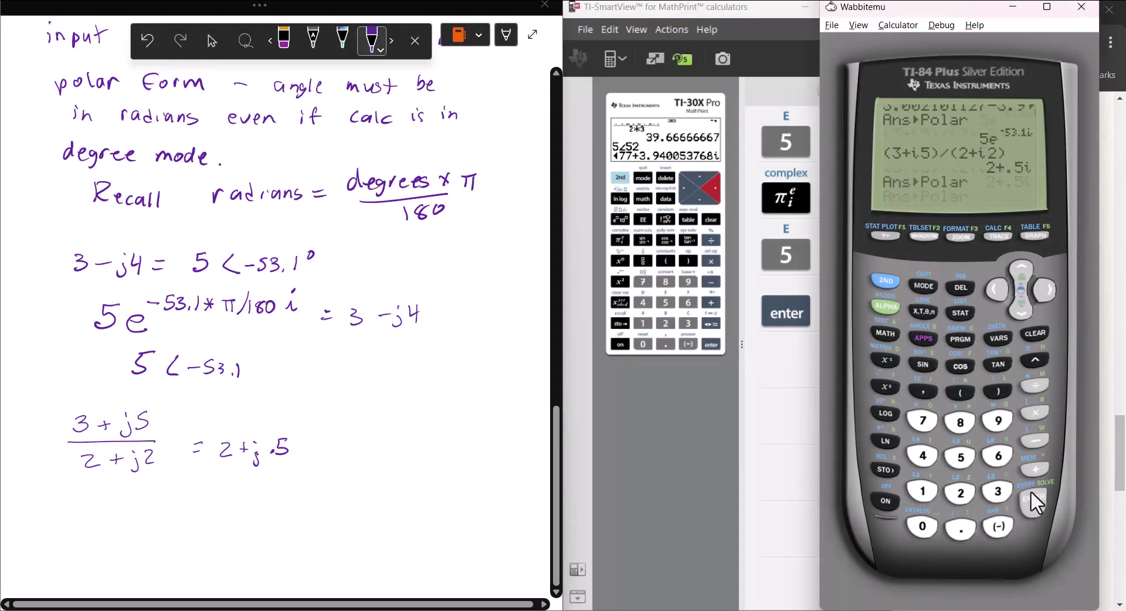
Evaluate the polar conversion and write "= 2.06 < 14.03" after the handwritten rectangular answer
left_click(1032, 495)
left_click_drag(317, 444, 326, 443)
left_click_drag(318, 451, 420, 453)
left_click(356, 452)
left_click_drag(424, 444, 451, 455)
left_click(430, 454)
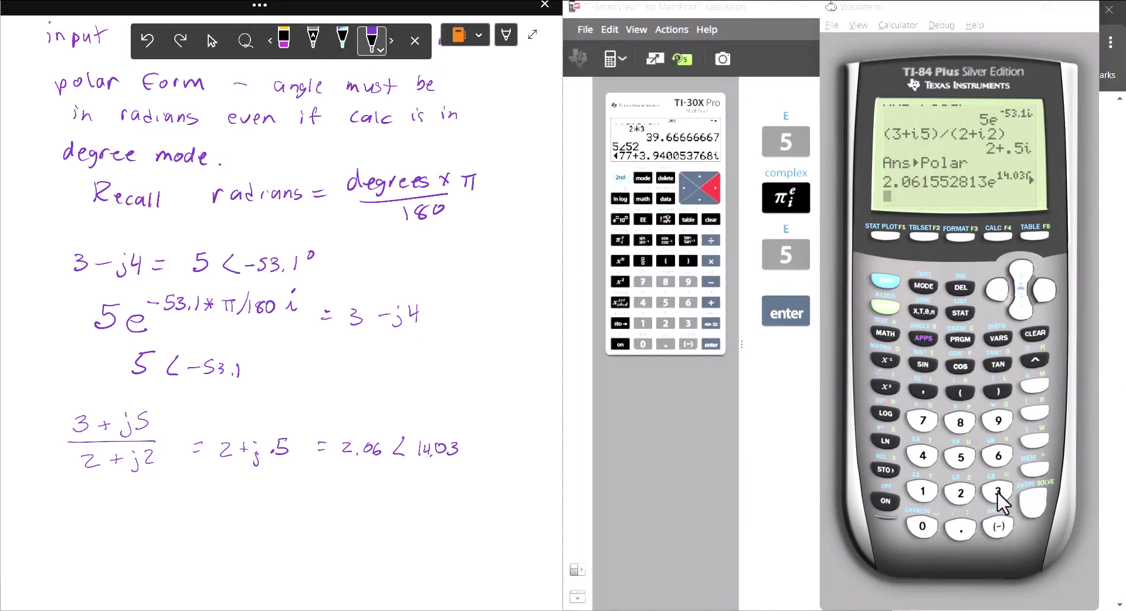
Enter the numerator 3+i5 by itself on the TI-84 and evaluate it
left_click(997, 492)
left_click(1035, 469)
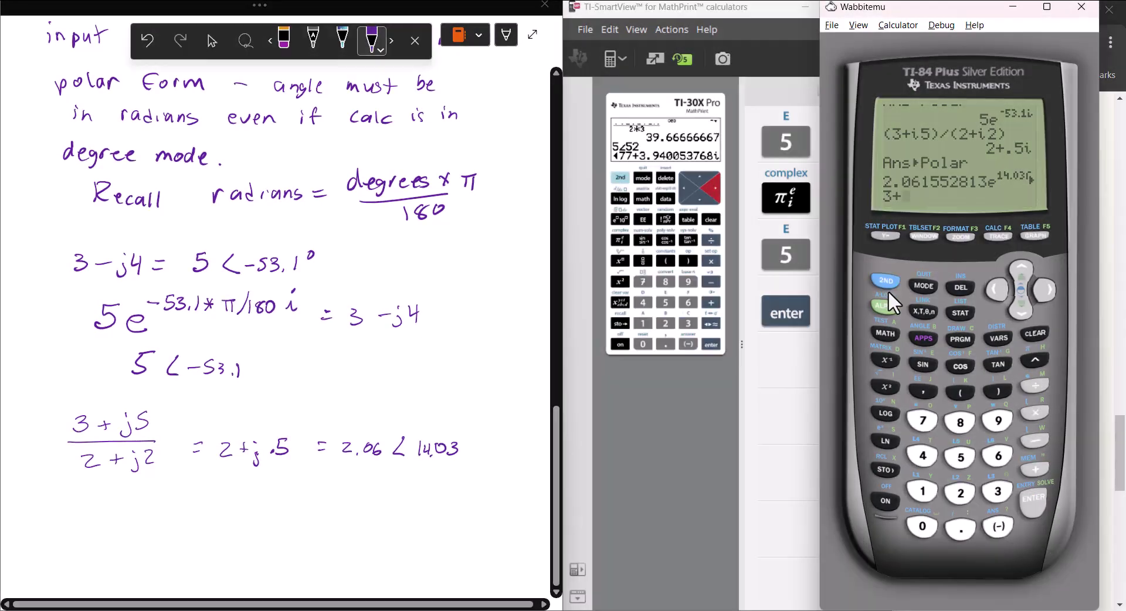
left_click(886, 282)
left_click(959, 528)
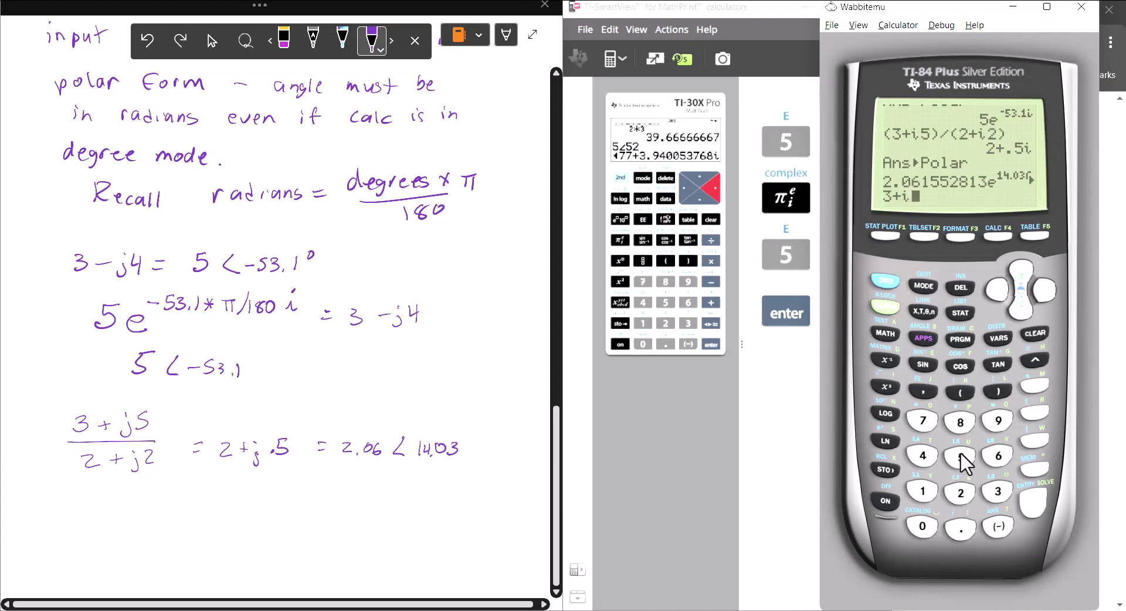
left_click(960, 456)
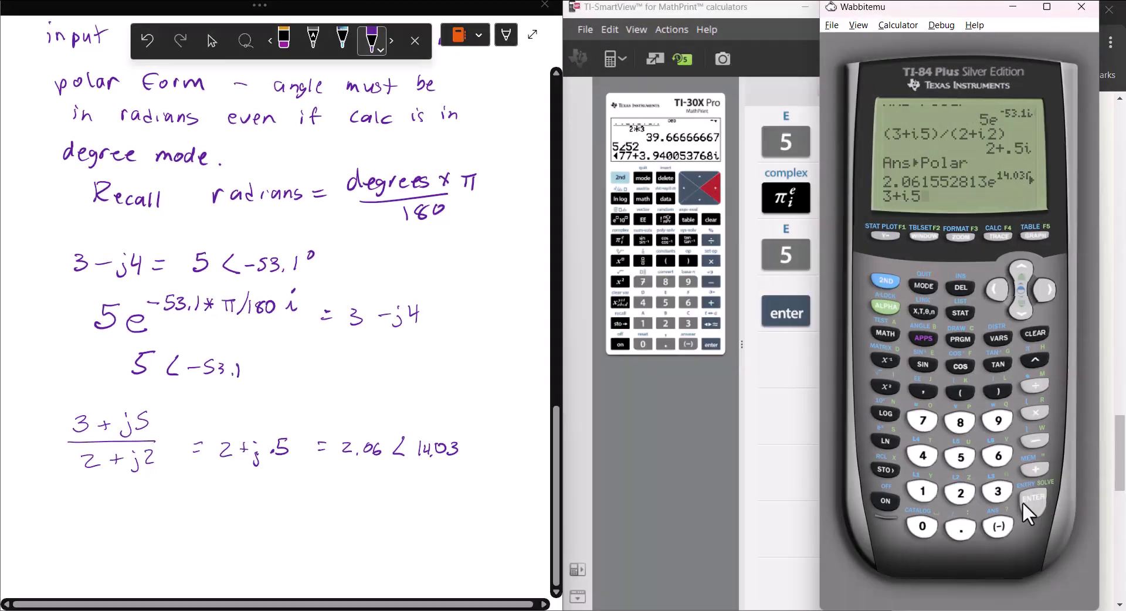
left_click(1025, 502)
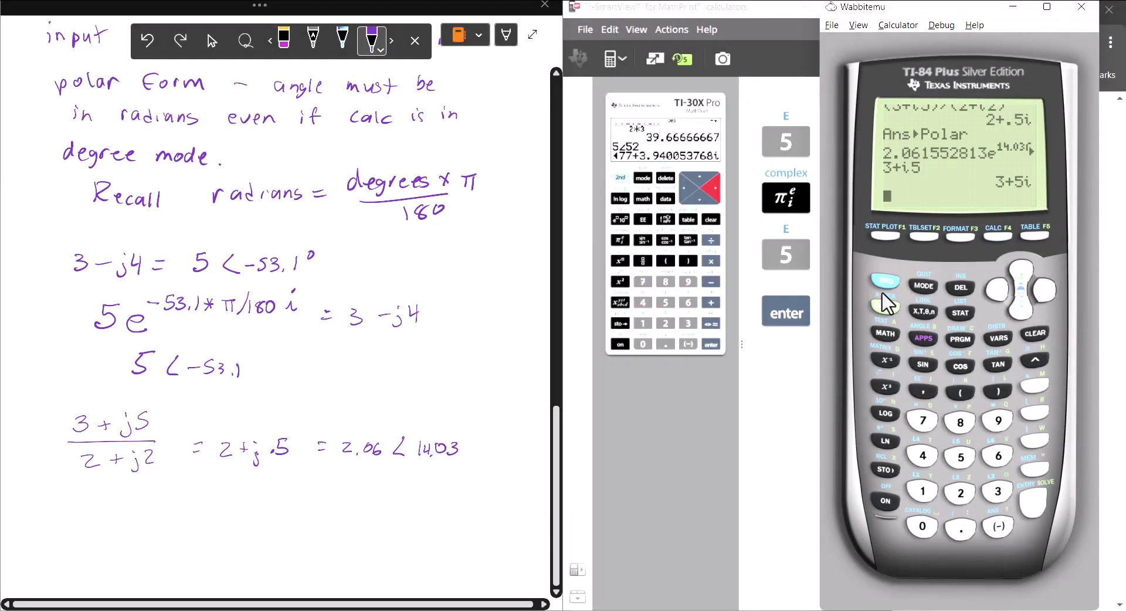
Apply the complex ▸Polar conversion to the TI-84 answer for the numerator and evaluate it
left_click(885, 282)
left_click(886, 290)
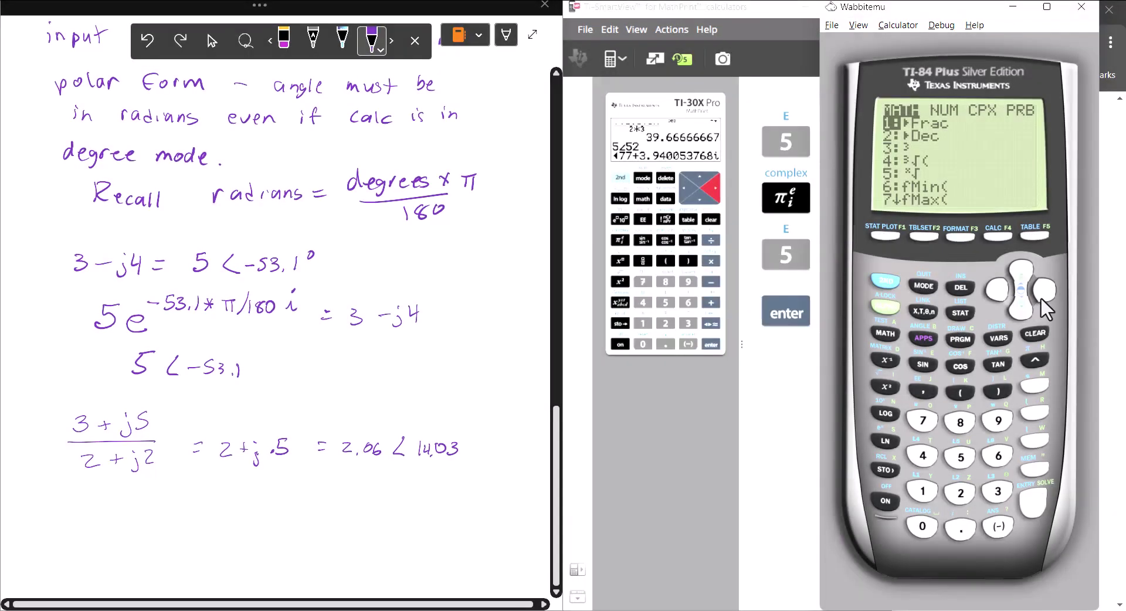
left_click(1045, 289)
left_click(1039, 290)
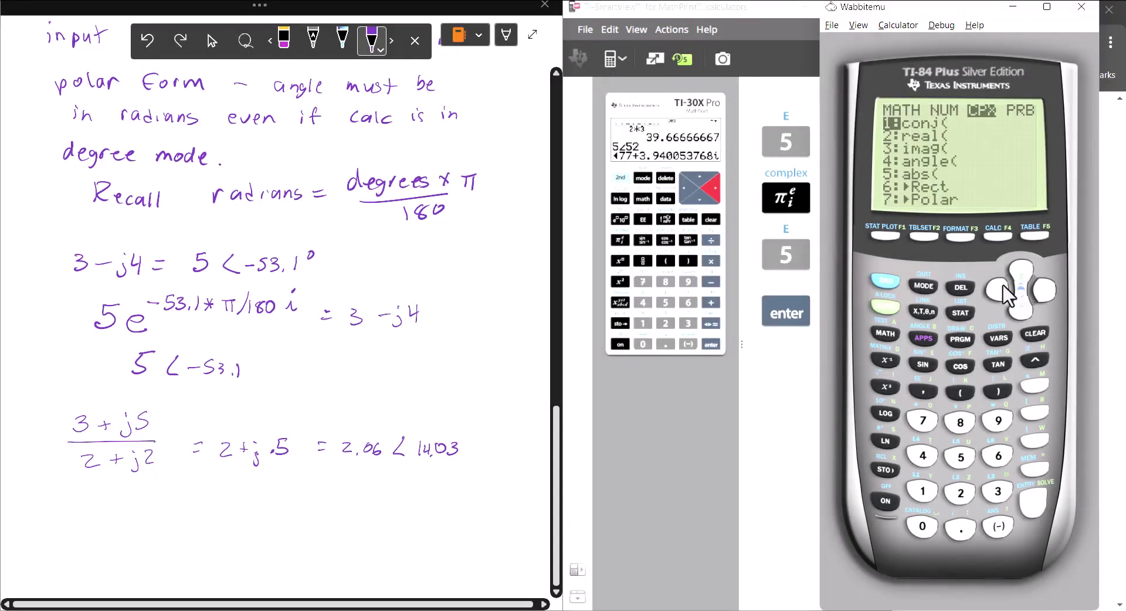
left_click(1021, 271)
left_click(1028, 504)
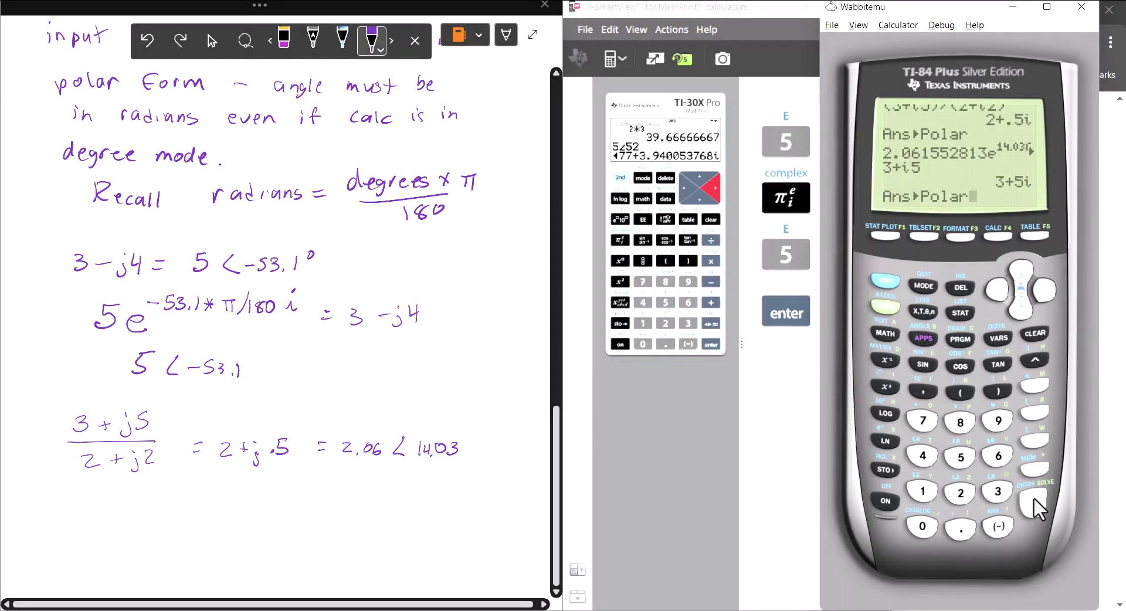
left_click(1032, 496)
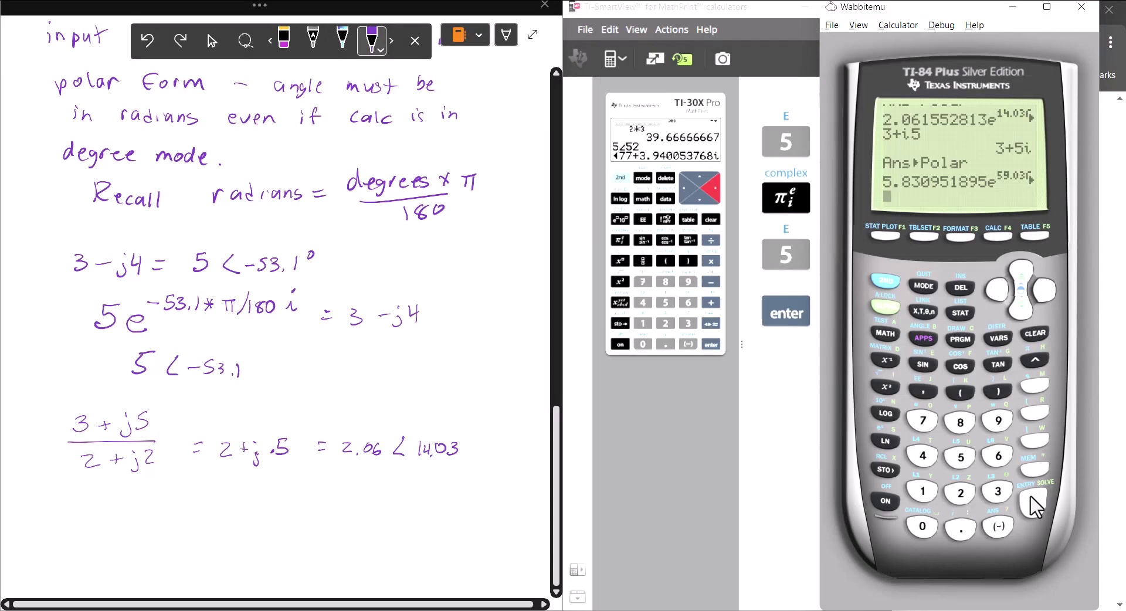
Write "5.83 < 59.03" below the handwritten rectangular fraction and draw a fraction bar under it
left_click_drag(101, 500, 97, 516)
left_click_drag(100, 499, 135, 504)
left_click(117, 516)
left_click_drag(144, 503, 180, 517)
left_click_drag(181, 505, 194, 516)
left_click(199, 516)
left_click_drag(204, 511, 204, 515)
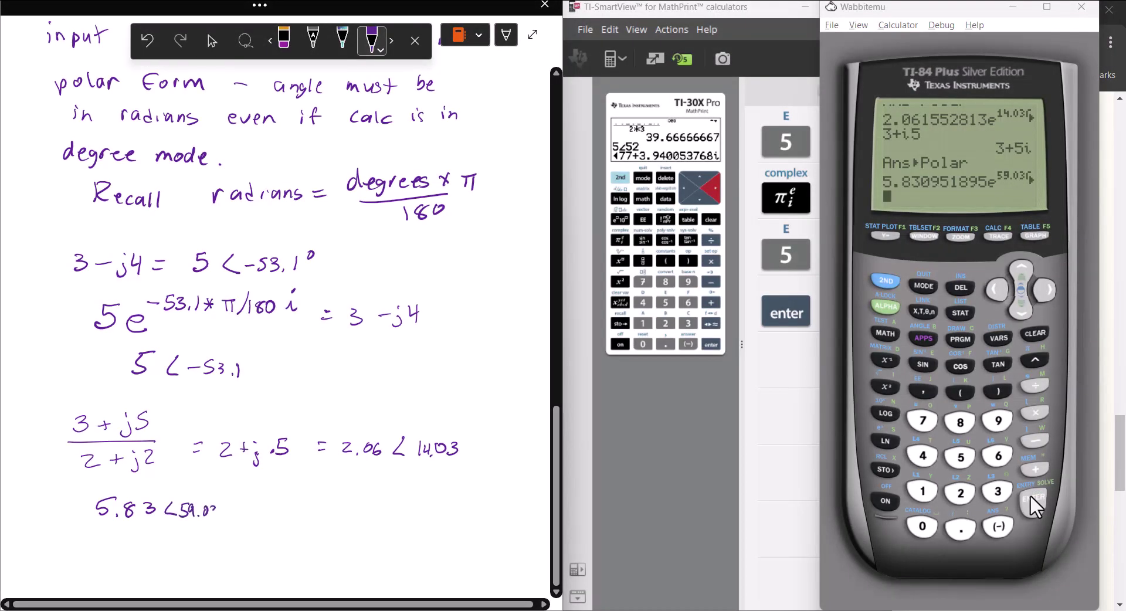
left_click_drag(104, 523, 221, 526)
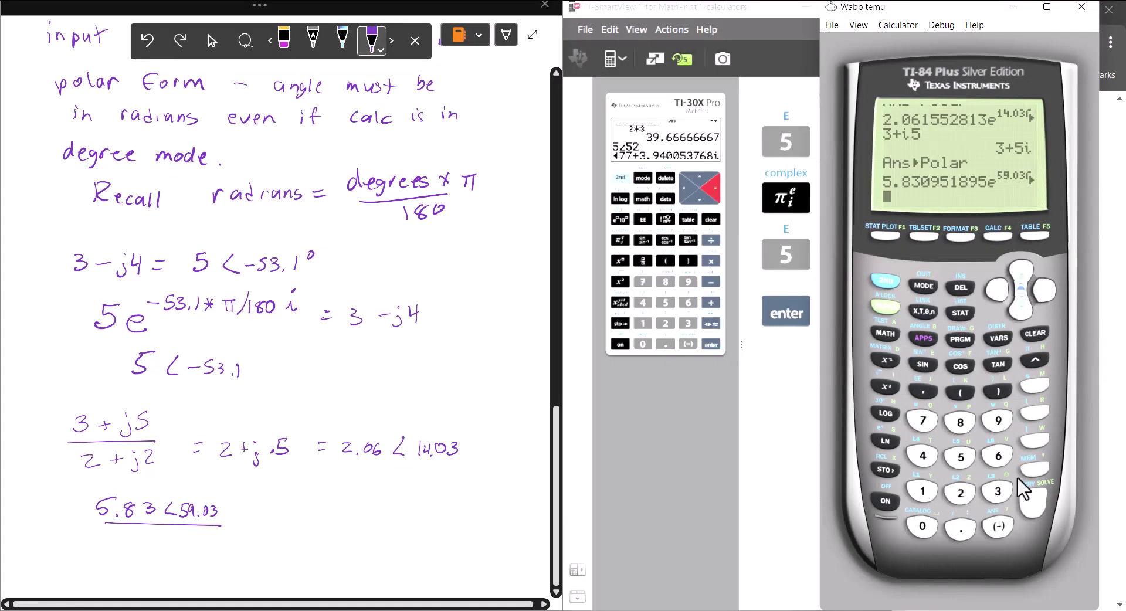
Enter the denominator 2+i2 on the TI-84 without evaluating it
left_click(960, 492)
left_click(1032, 467)
left_click(886, 281)
left_click(963, 523)
left_click(956, 492)
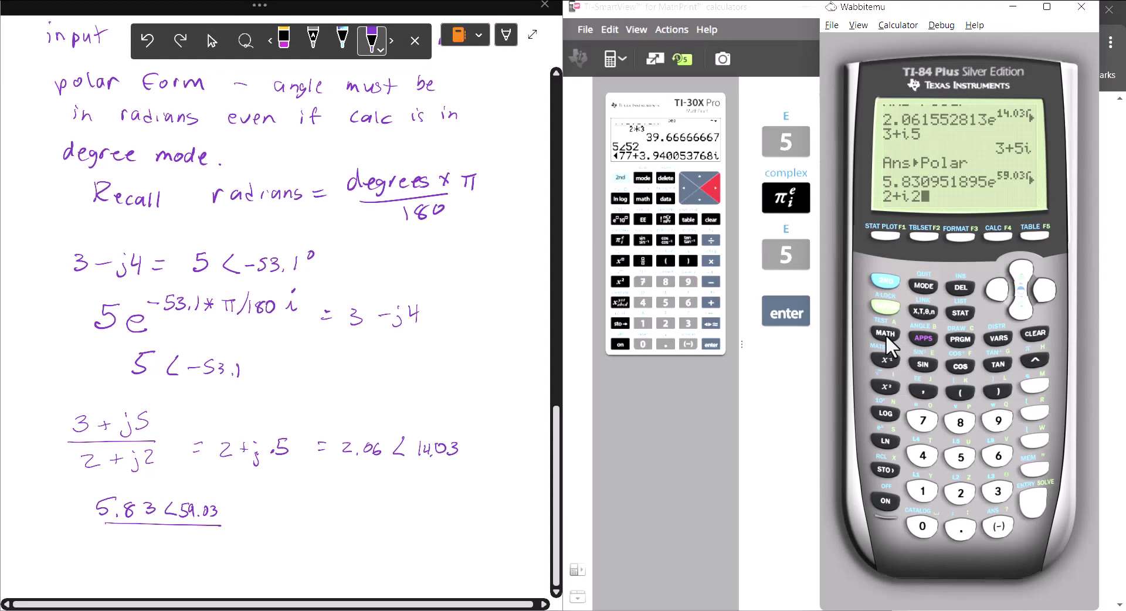
Convert the entered denominator with ▸Polar and write "2.82 < 45" under the handwritten fraction bar
left_click(885, 333)
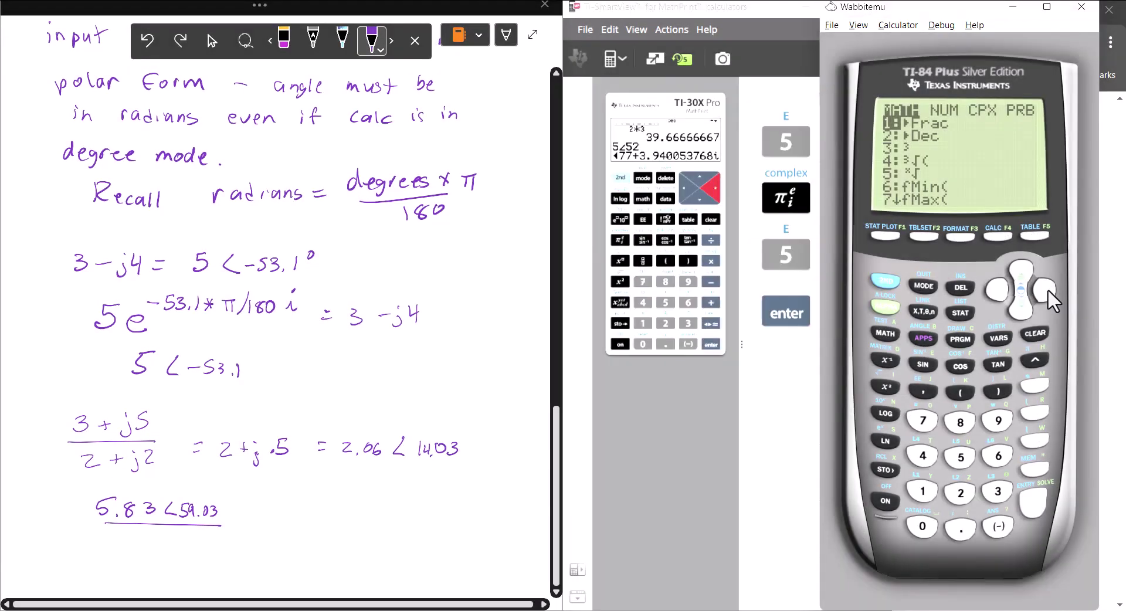
left_click(1047, 290)
left_click(1046, 290)
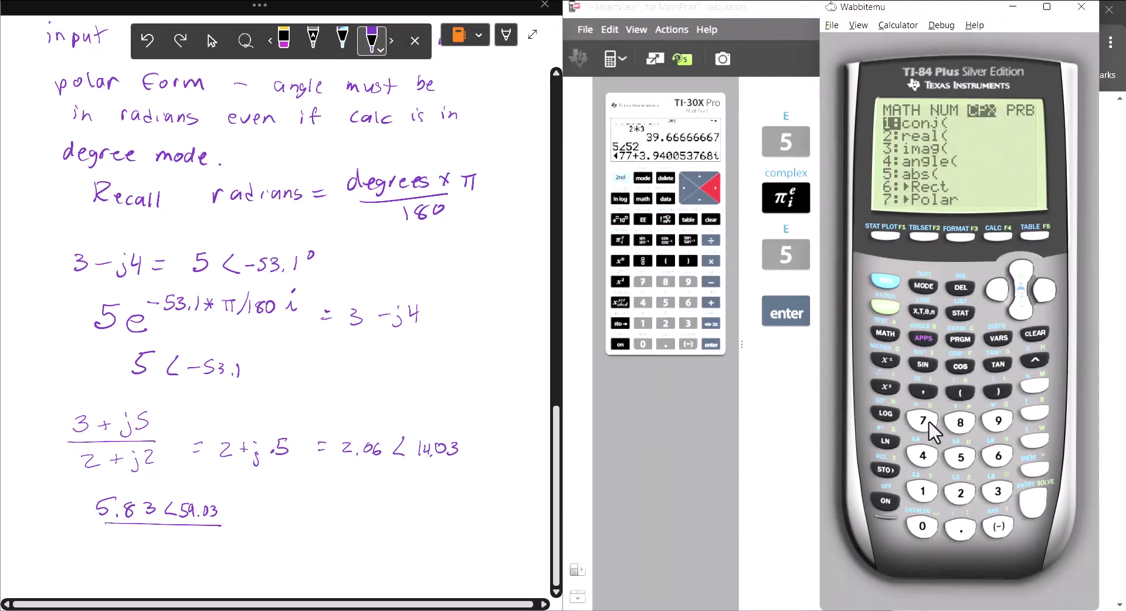
left_click(923, 421)
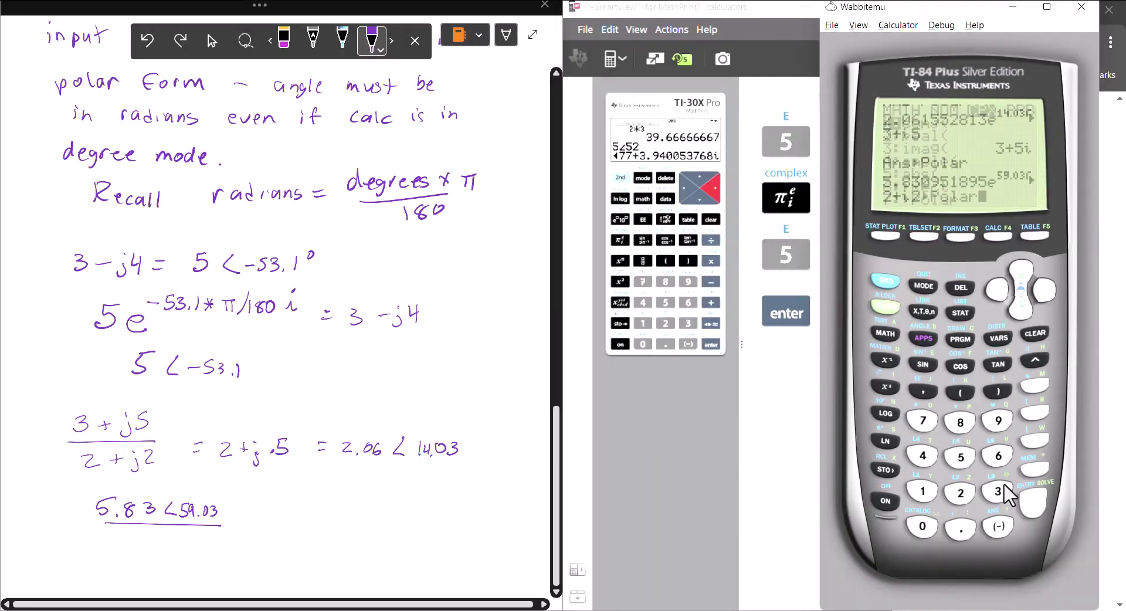
left_click(1033, 505)
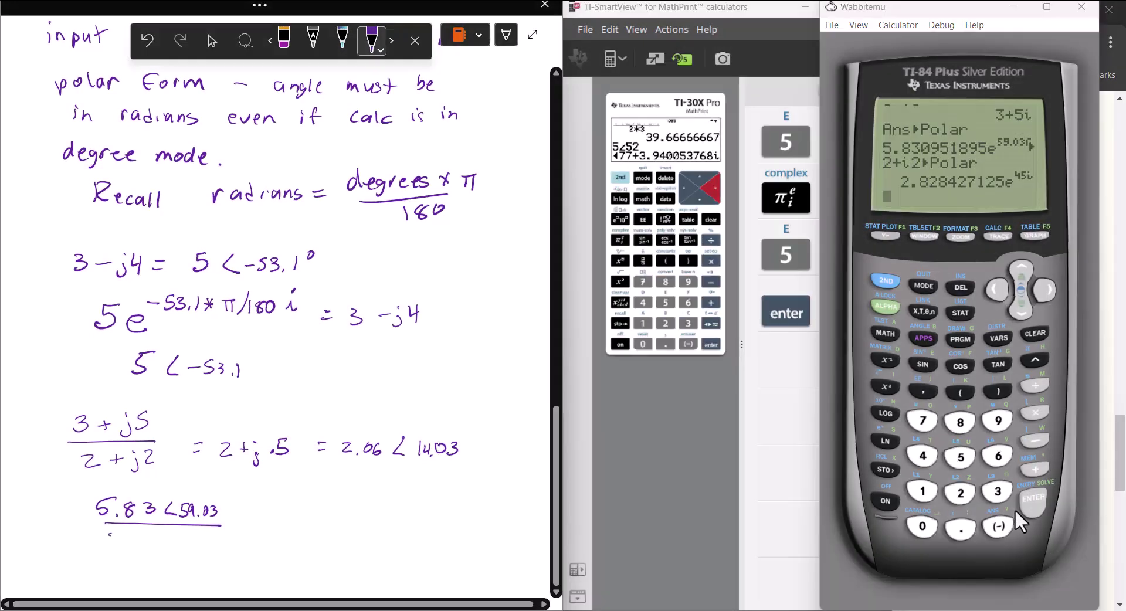
left_click_drag(110, 534, 143, 547)
mouse_move(151, 539)
left_mouse_down()
mouse_move(153, 549)
mouse_move(210, 545)
left_mouse_up()
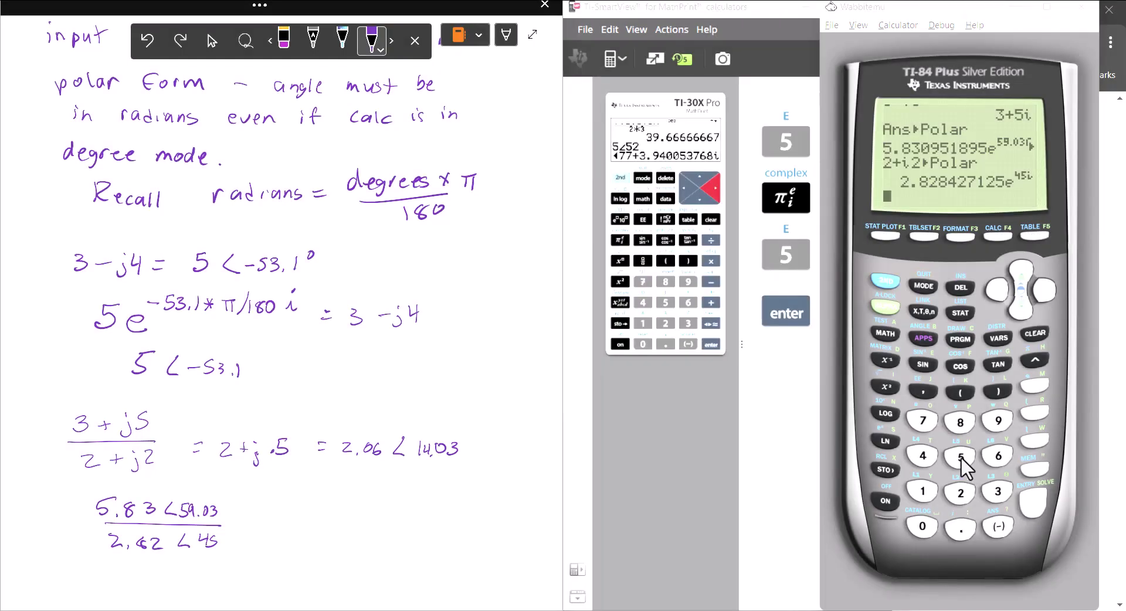
Divide the magnitudes on the TI-84 by evaluating 5.83/2.82
left_click(962, 459)
left_click(960, 530)
left_click(959, 421)
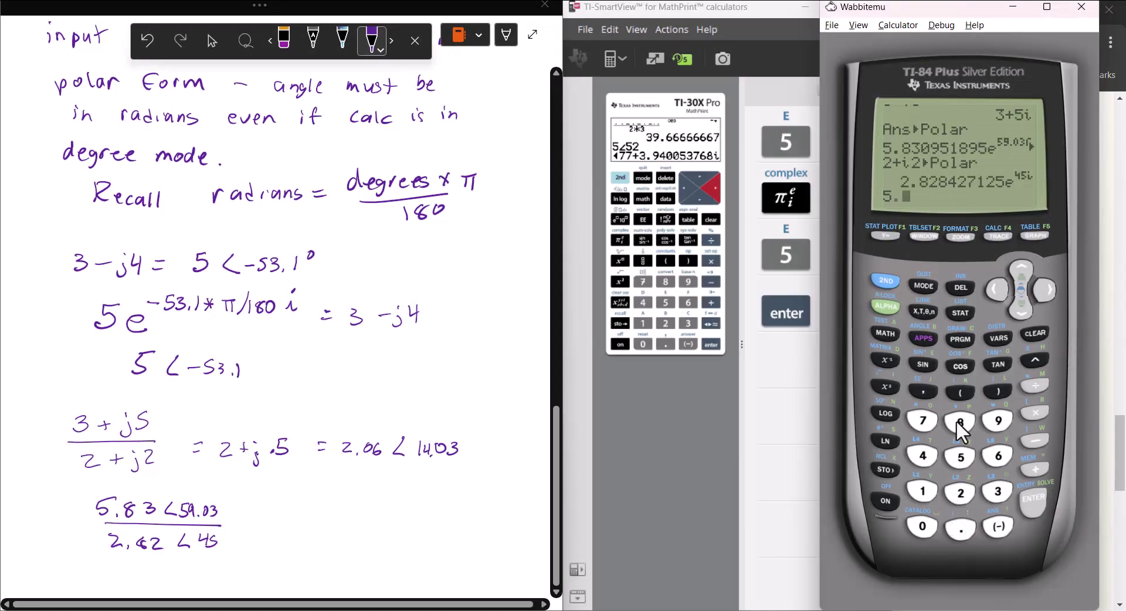
key("3")
left_click(1034, 385)
left_click(960, 494)
left_click(960, 528)
left_click(959, 422)
left_click(960, 494)
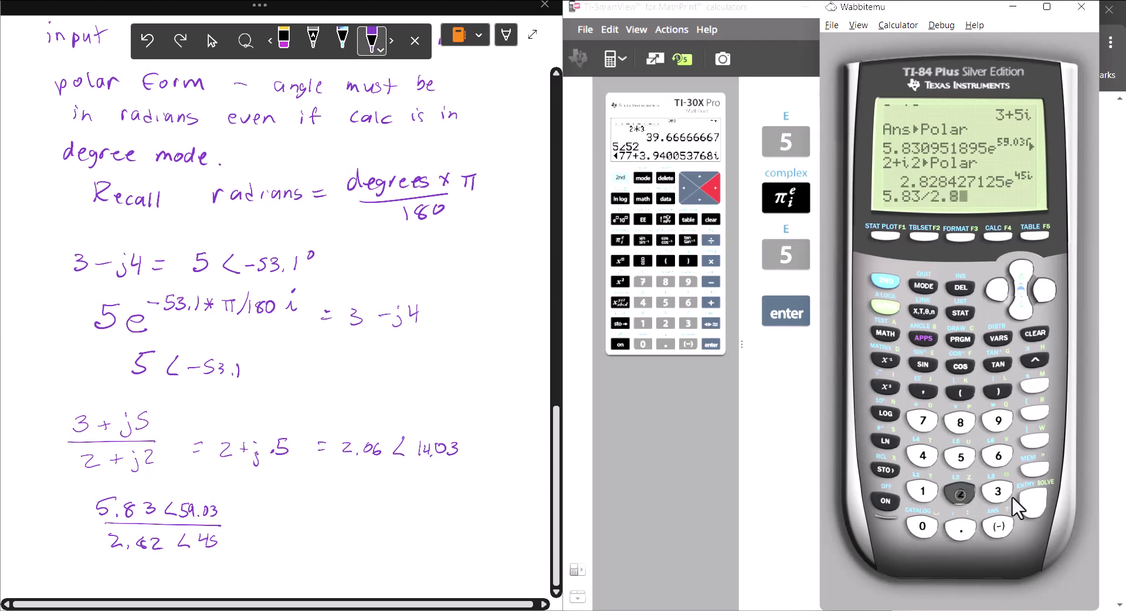
left_click(1031, 499)
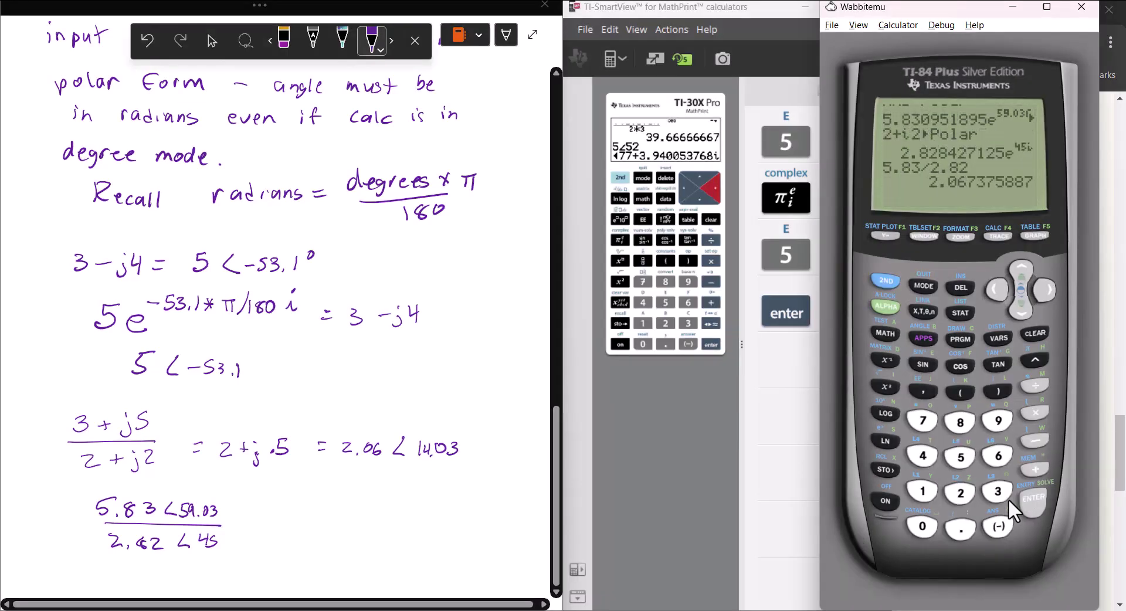
Write "= 2.067 <" beside the handwritten polar fraction
left_click_drag(243, 520, 251, 519)
left_click_drag(243, 529, 295, 523)
mouse_move(308, 519)
left_mouse_down()
mouse_move(303, 531)
mouse_move(355, 534)
left_mouse_up()
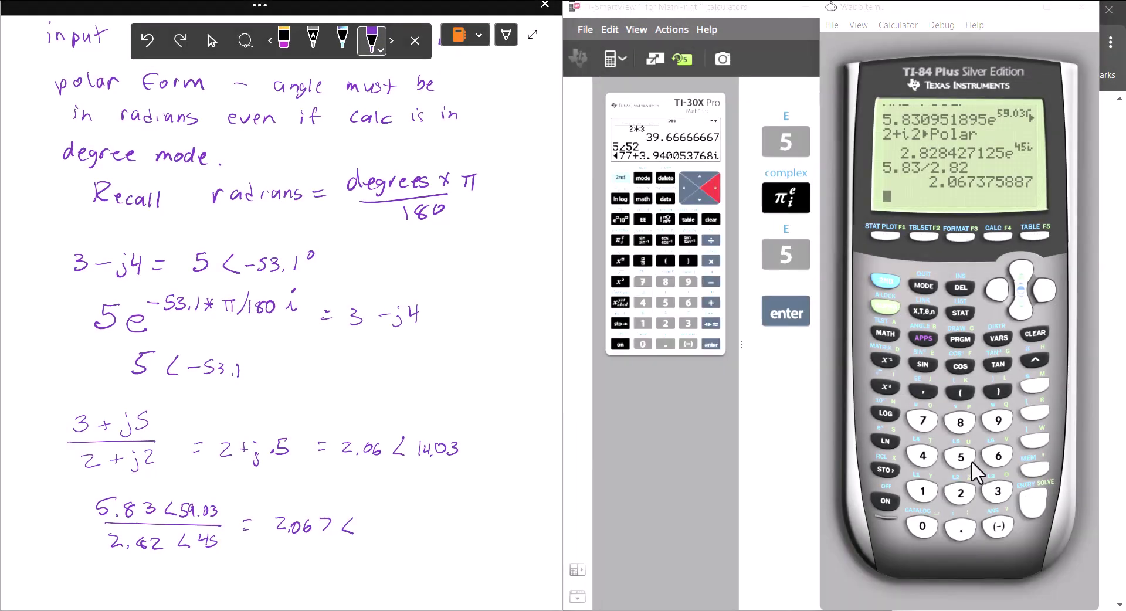
Subtract the angles on the TI-84 as 59.03-45 and write "14.03" to complete the handwritten polar answer
left_click(968, 458)
left_click(998, 420)
left_click(960, 528)
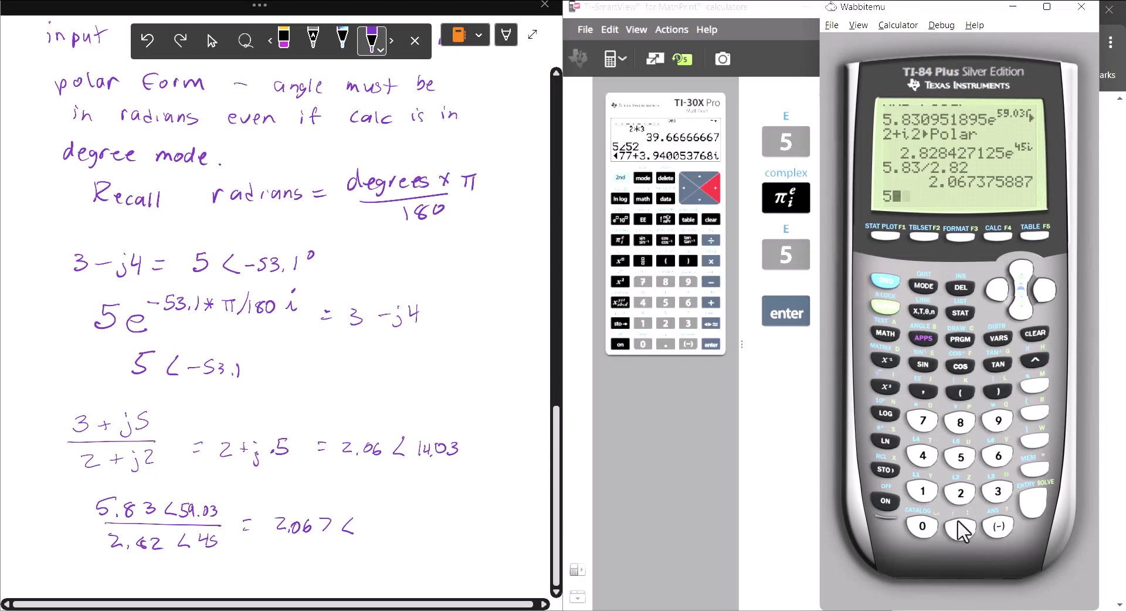
left_click(922, 526)
left_click(997, 491)
type("-45")
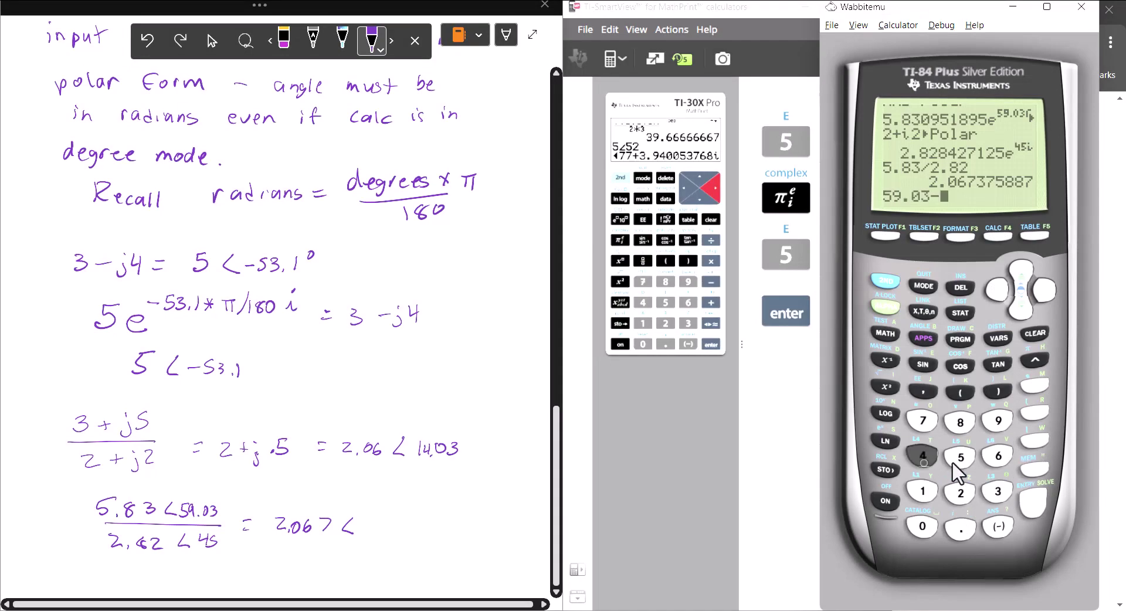
left_click(1030, 503)
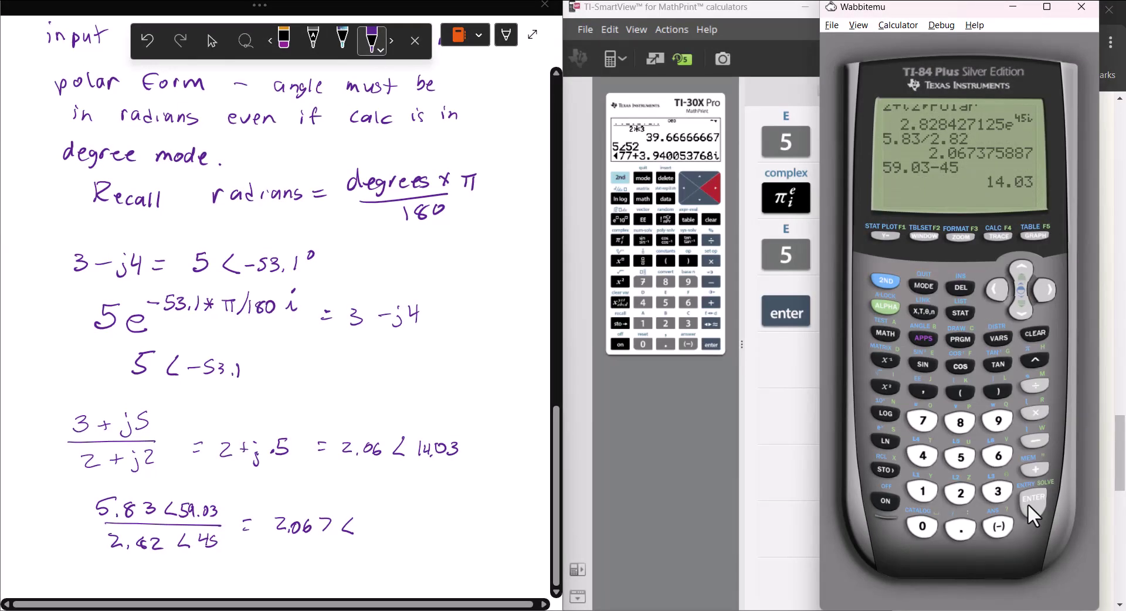
mouse_move(370, 521)
left_mouse_down()
mouse_move(368, 534)
mouse_move(387, 528)
left_mouse_up()
mouse_move(386, 521)
left_mouse_down()
mouse_move(384, 534)
mouse_move(409, 532)
left_mouse_up()
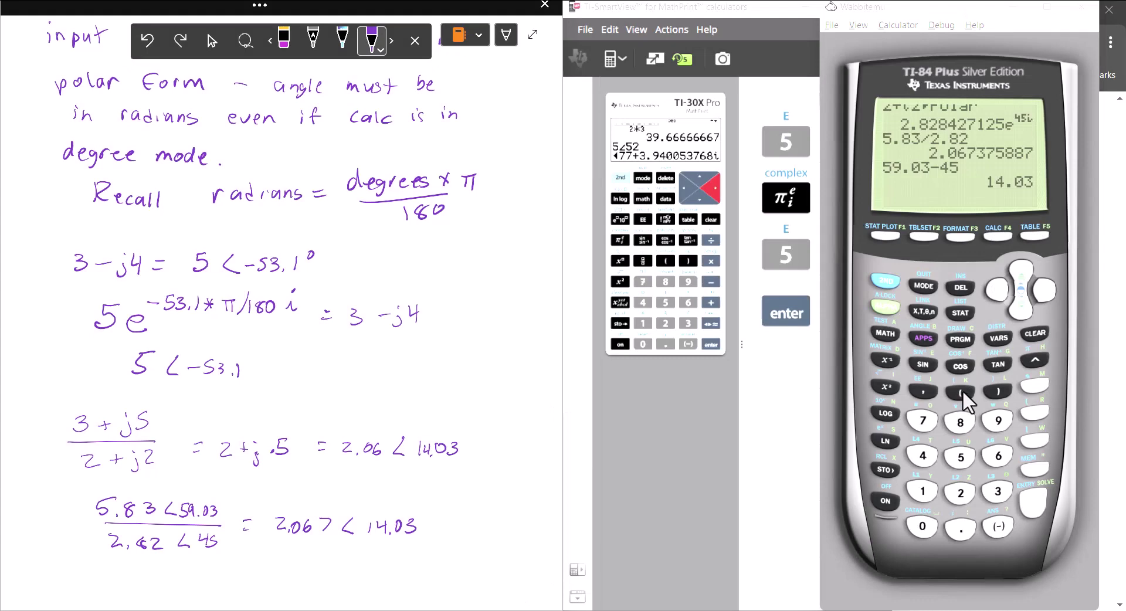
Begin the exponential-form numerator on the TI-84 with an opening parenthesis and 5.83e raised to 59.03
left_click(962, 390)
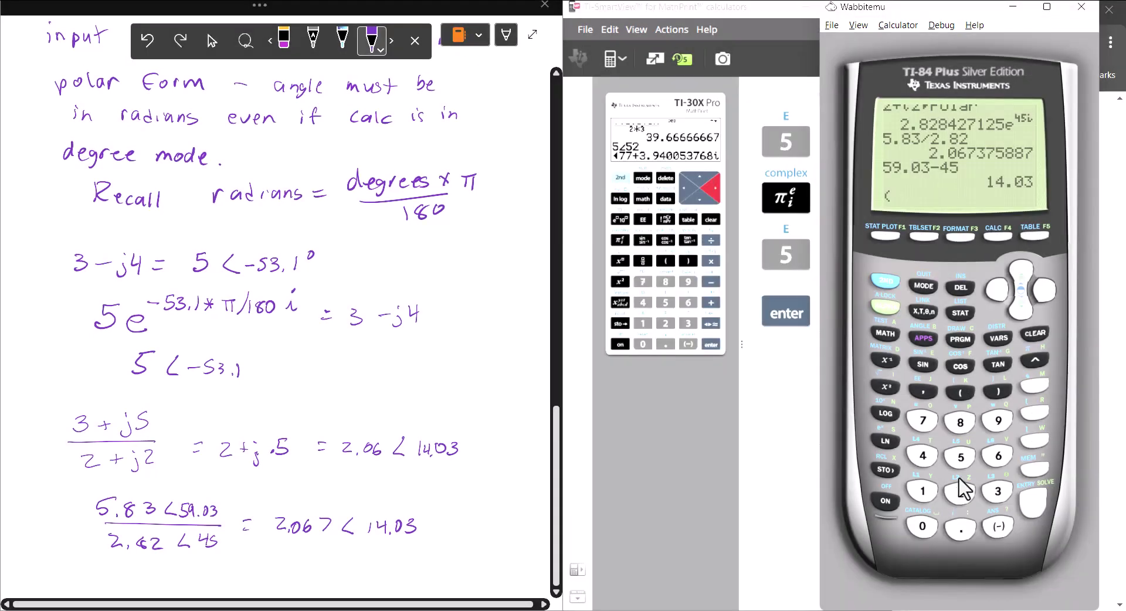
left_click(961, 458)
left_click(961, 529)
left_click(960, 422)
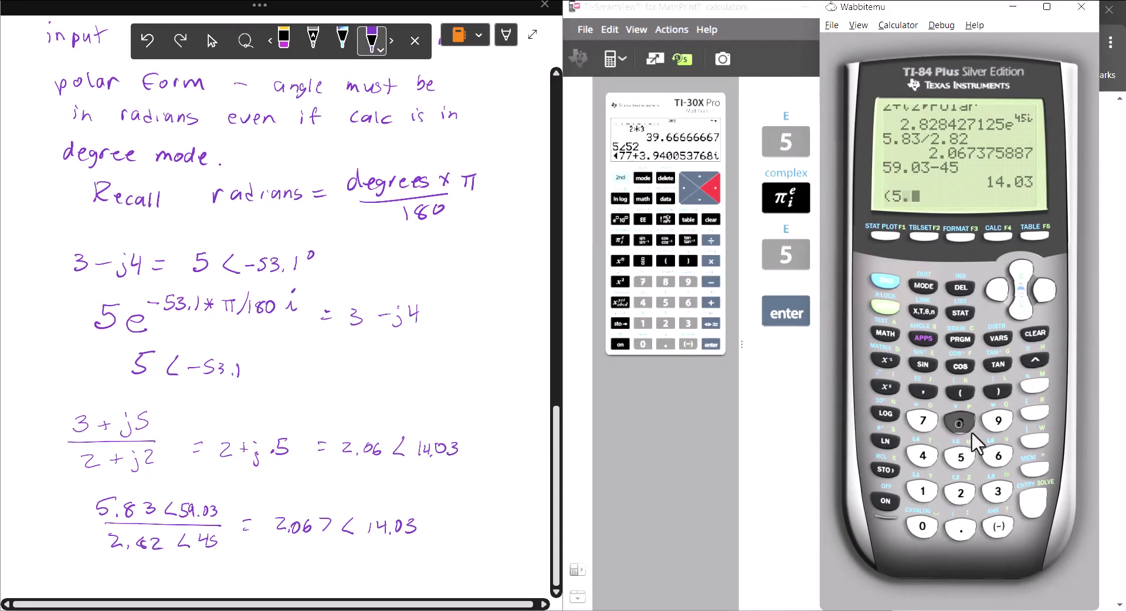
left_click(998, 491)
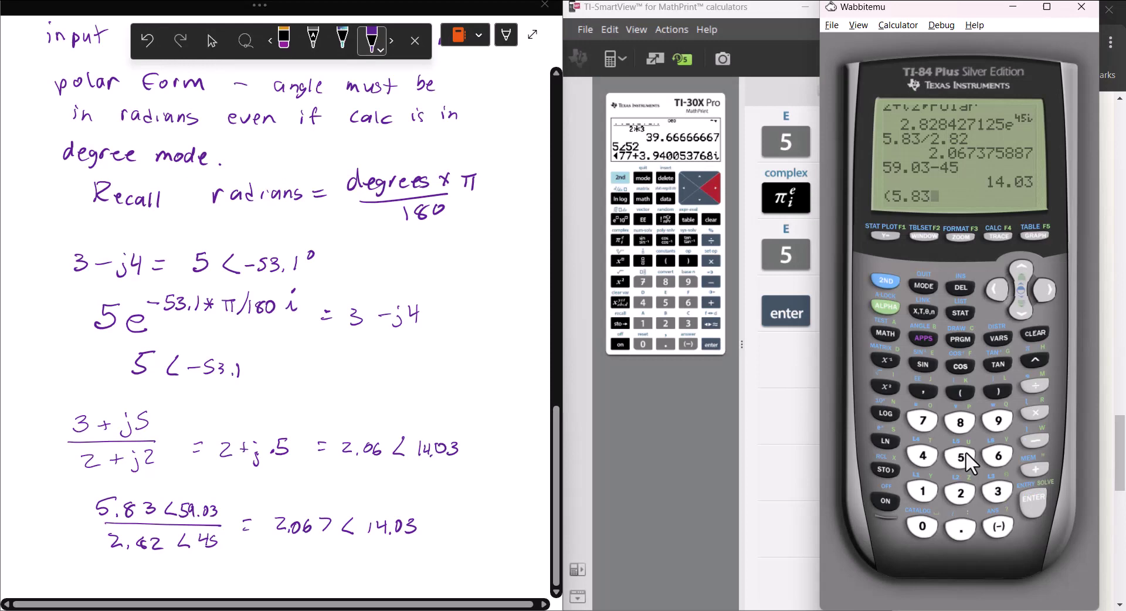
left_click(884, 283)
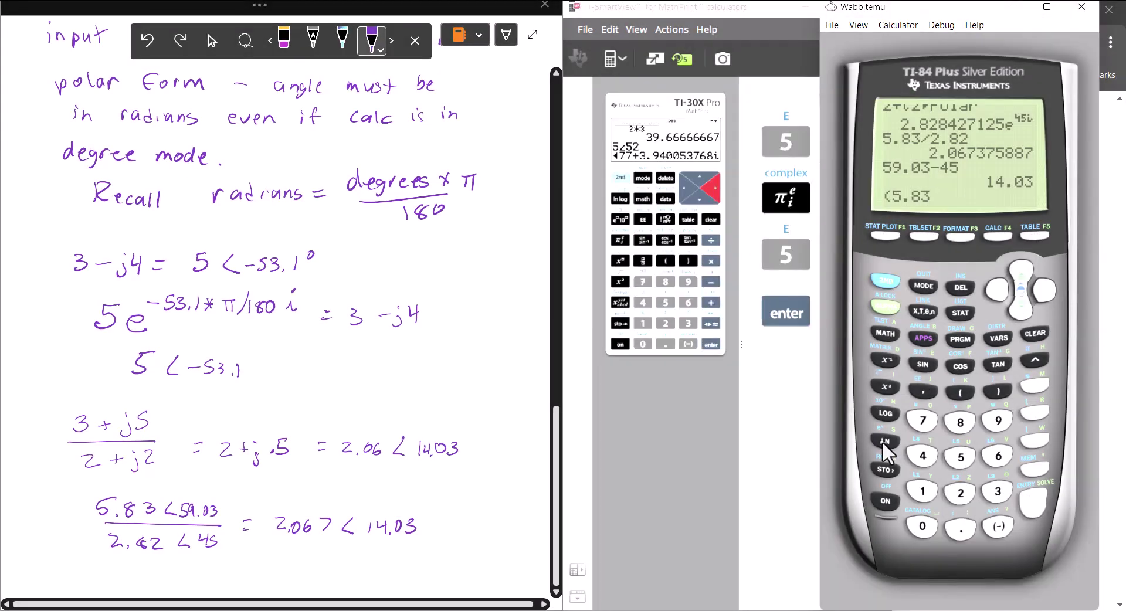
left_click(886, 441)
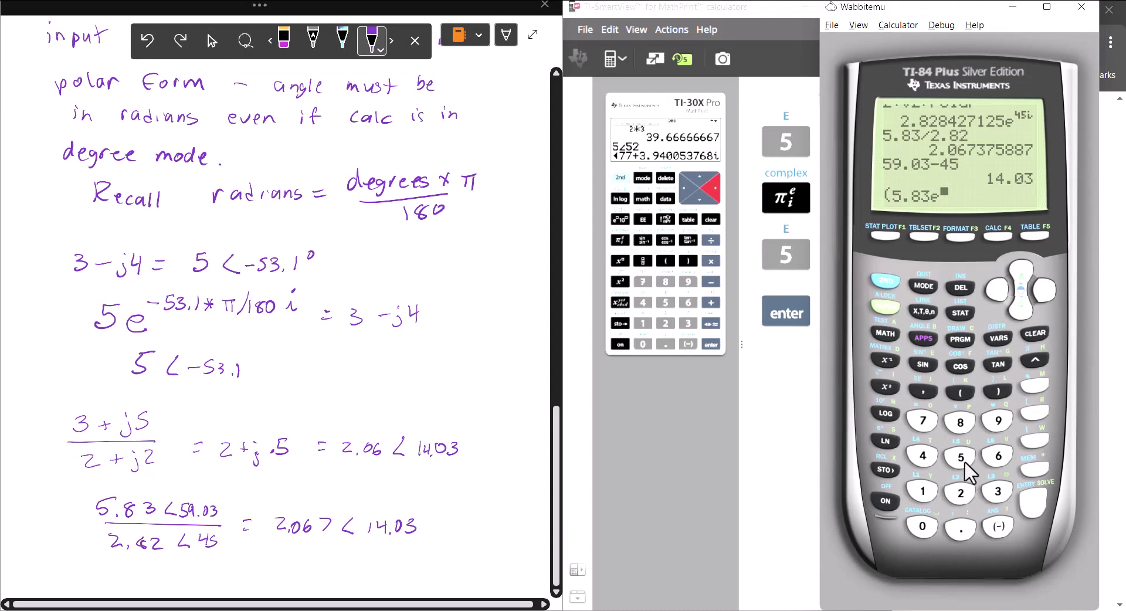
left_click(961, 457)
left_click(998, 421)
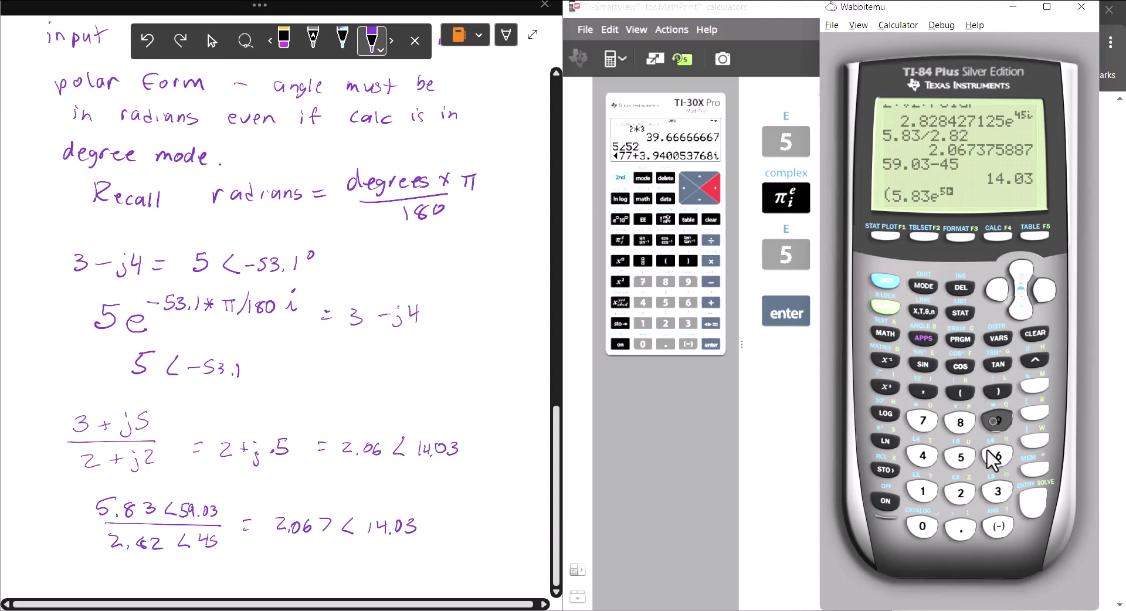
left_click(958, 529)
left_click(922, 526)
left_click(997, 492)
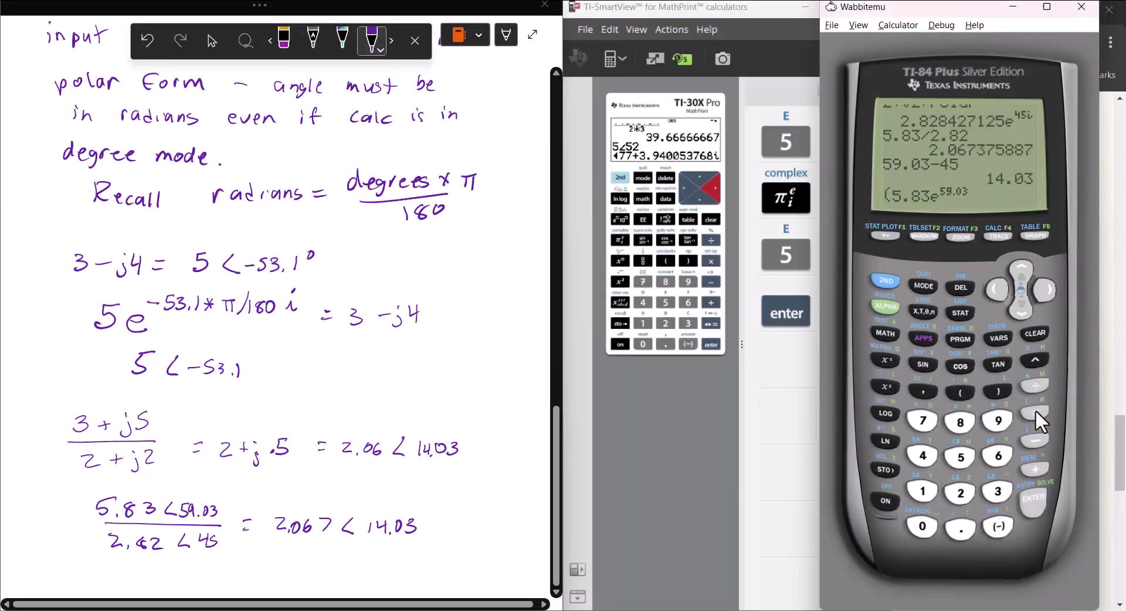
Extend the numerator's exponent with *π/180*i, close the parenthesis and add a division sign
left_click(1035, 411)
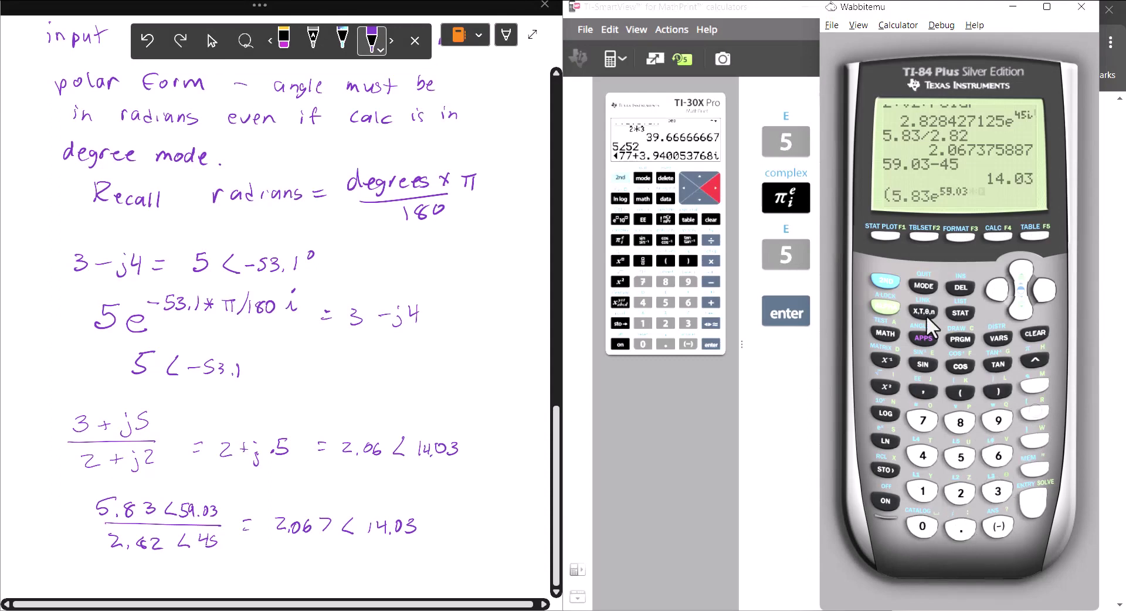
left_click(896, 286)
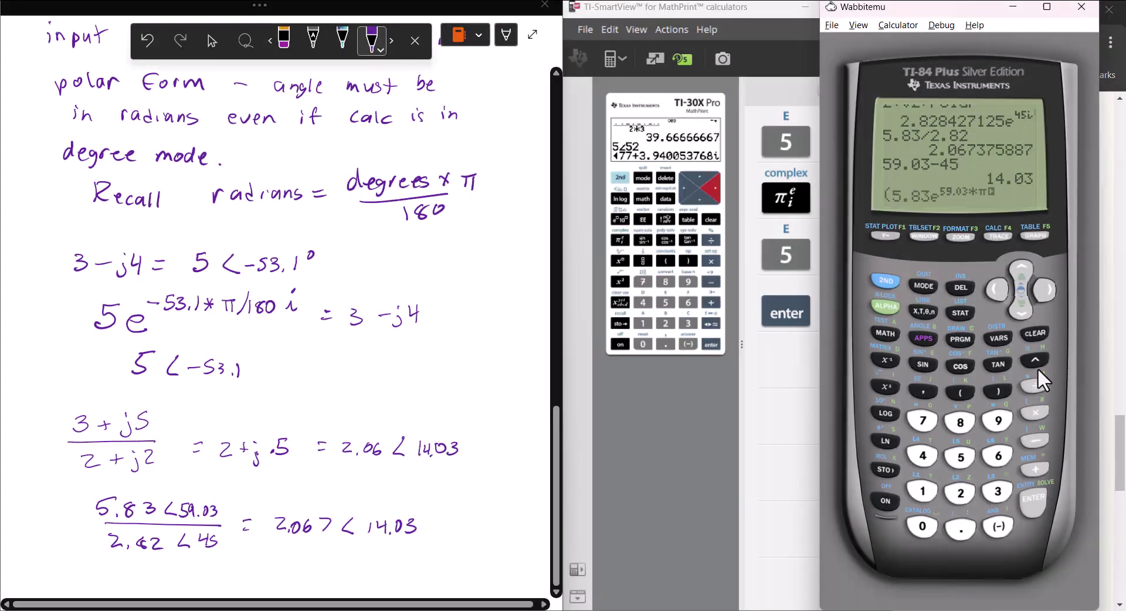
left_click(1036, 362)
left_click(1038, 391)
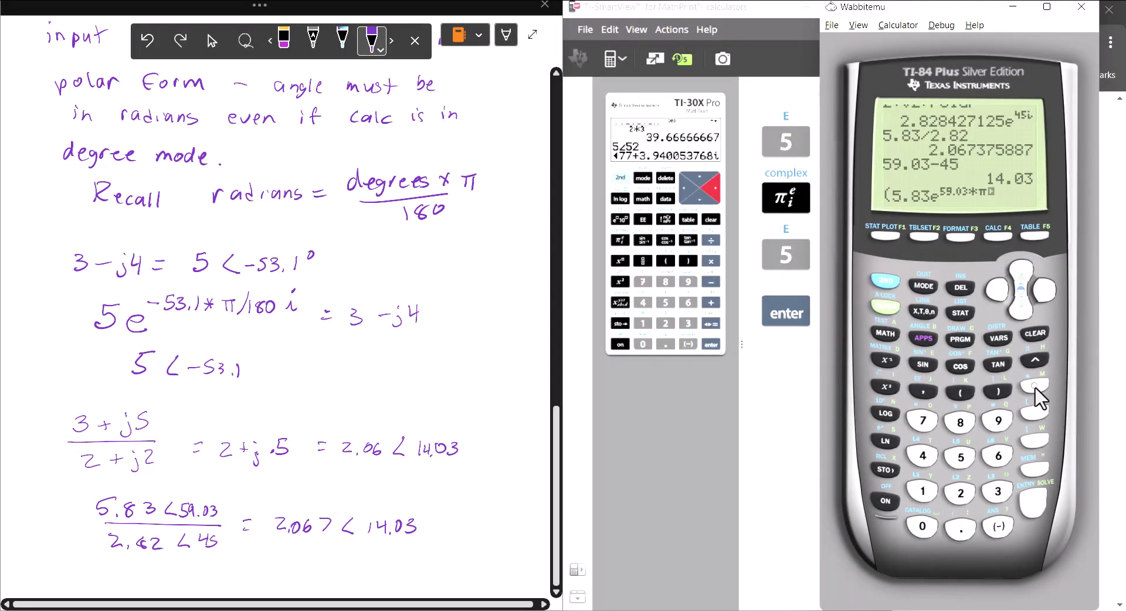
left_click(924, 493)
left_click(960, 422)
left_click(922, 526)
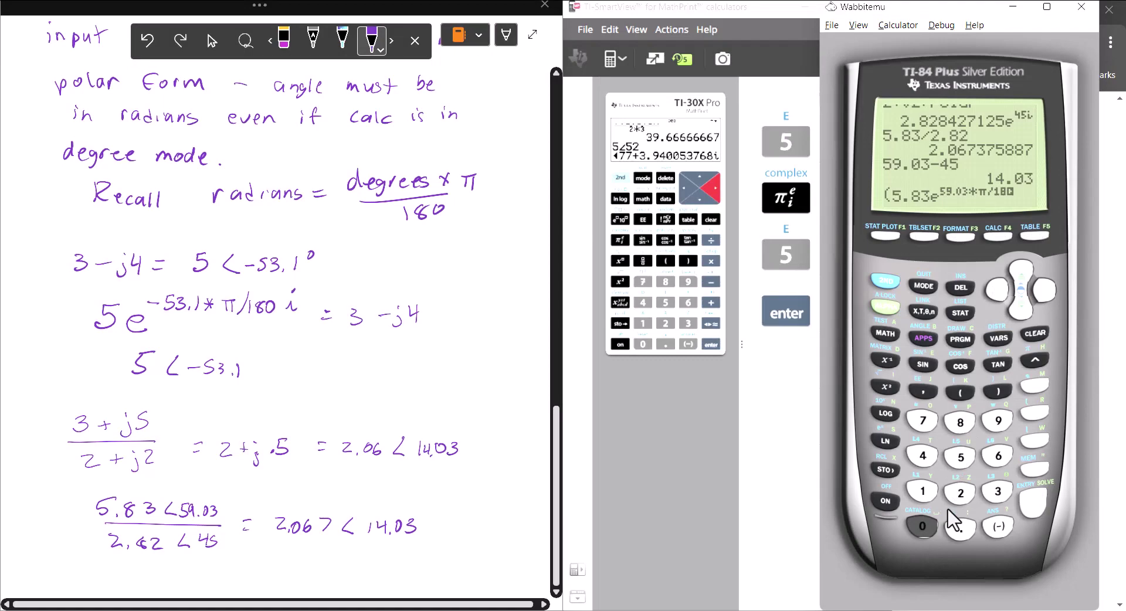
left_click(1036, 413)
left_click(893, 290)
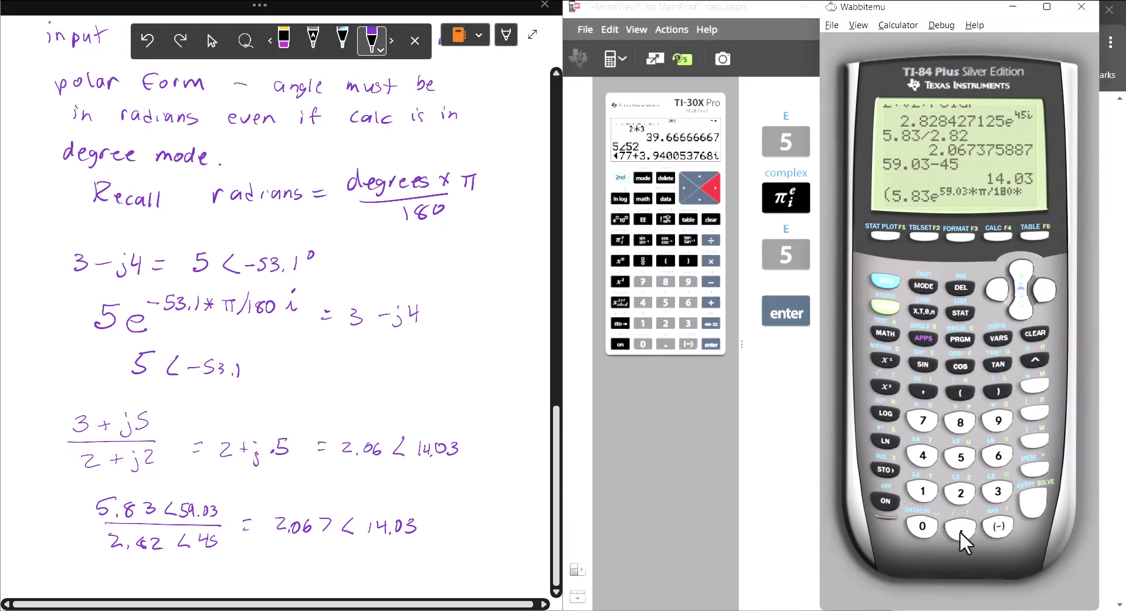
left_click(959, 530)
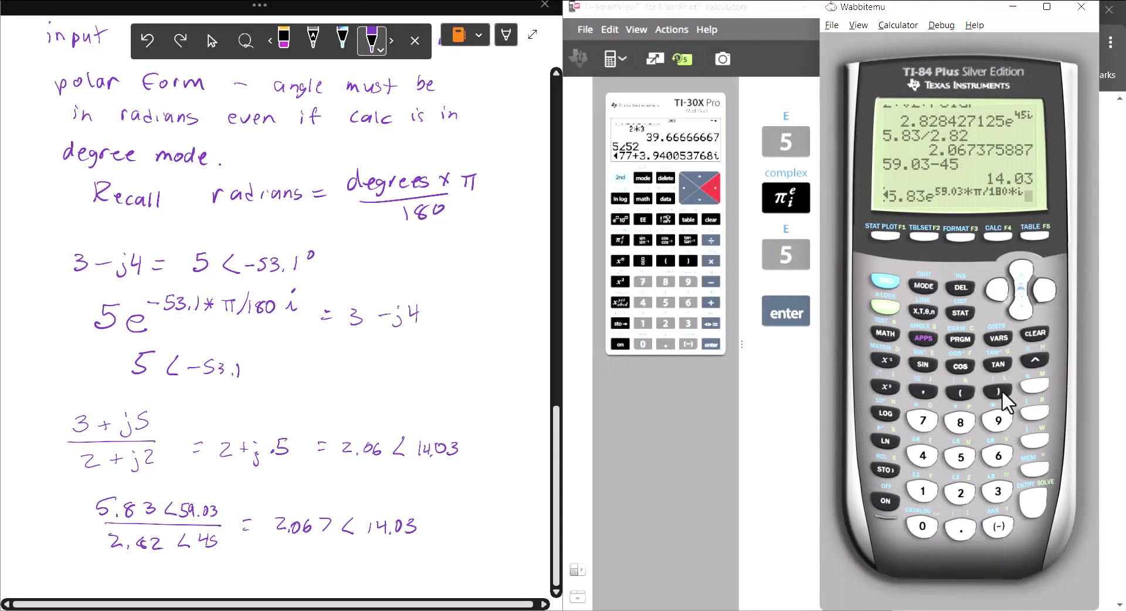
left_click(998, 391)
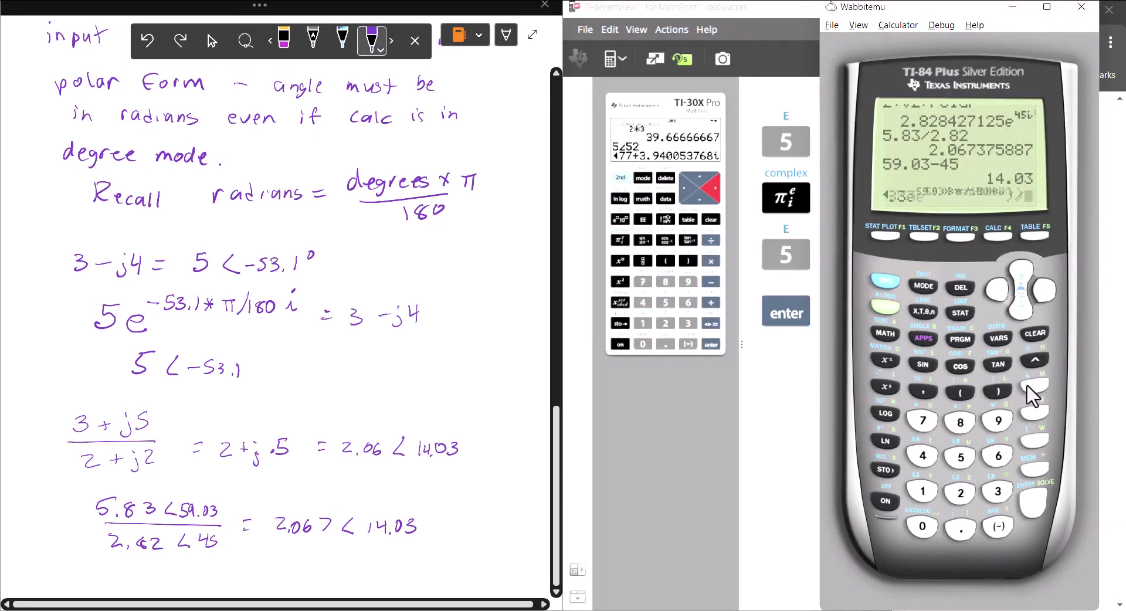
left_click(1033, 388)
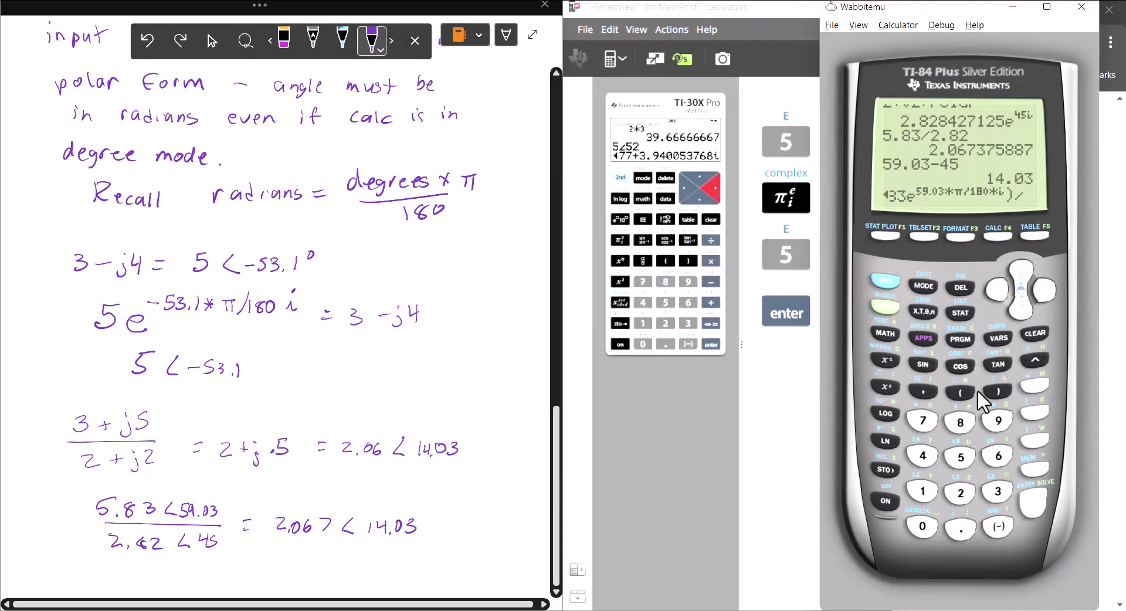
Begin the exponential-form denominator on the TI-84 with an opening parenthesis and 2.82e raised to 45
left_click(962, 392)
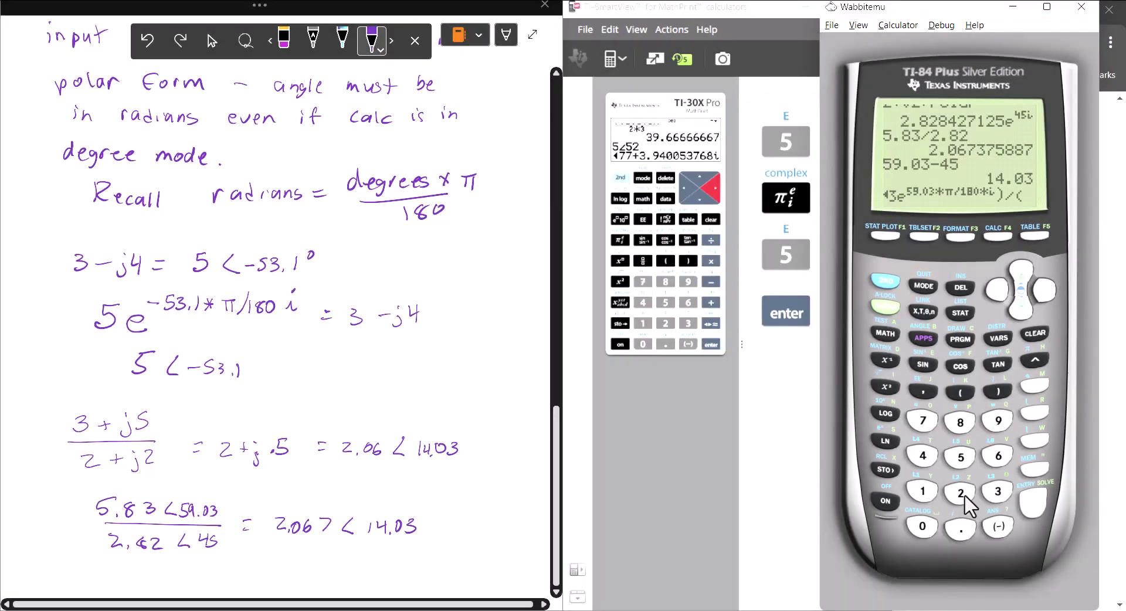
left_click(962, 493)
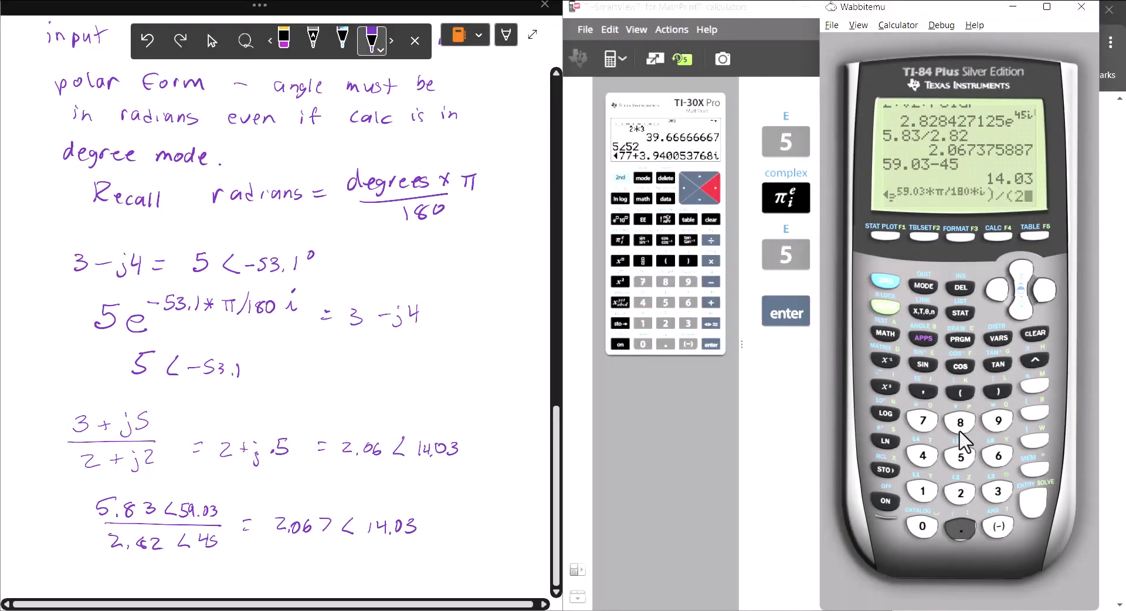
left_click(960, 528)
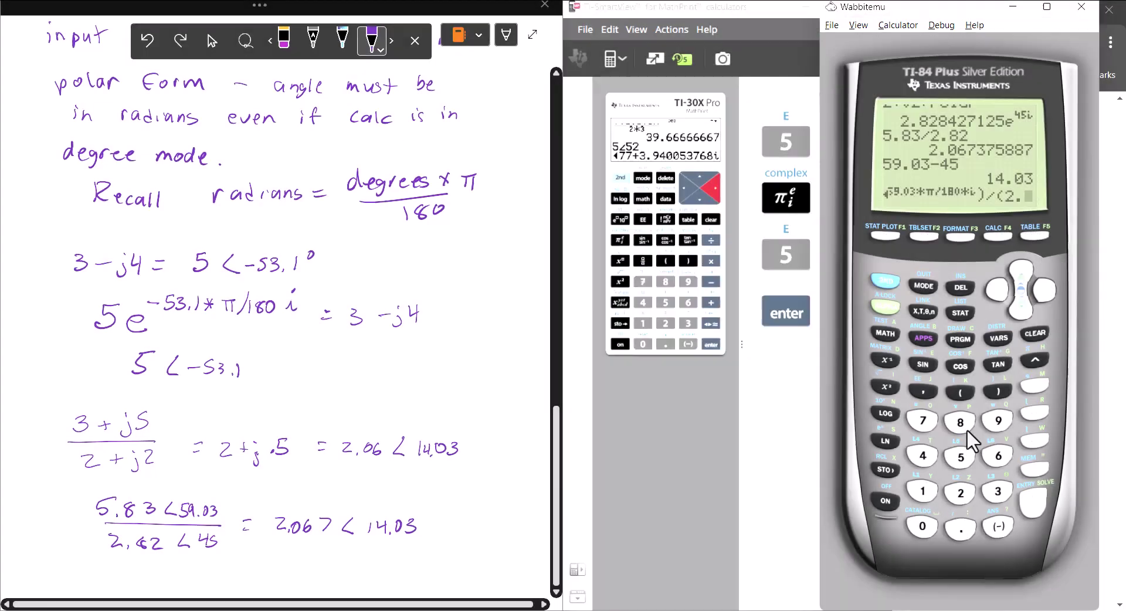
left_click(962, 431)
left_click(962, 493)
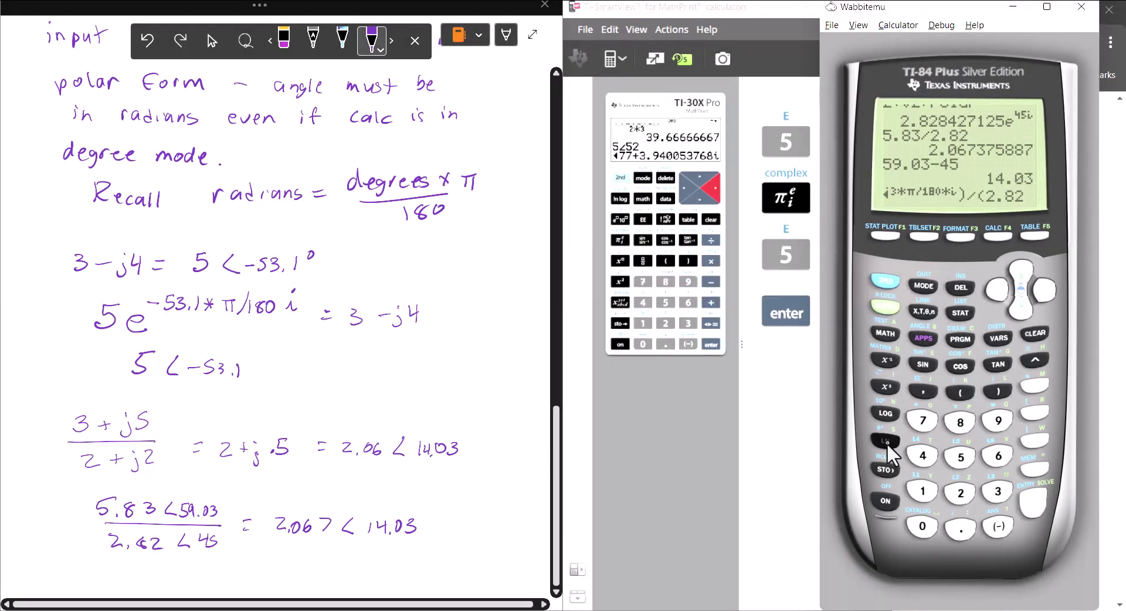
left_click(887, 443)
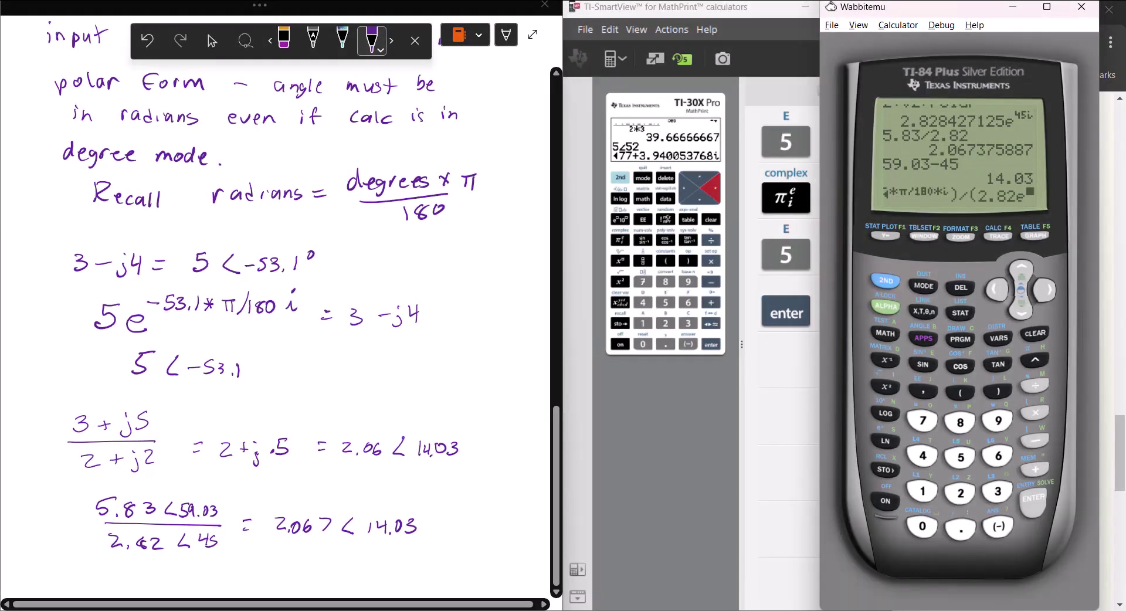
left_click(925, 461)
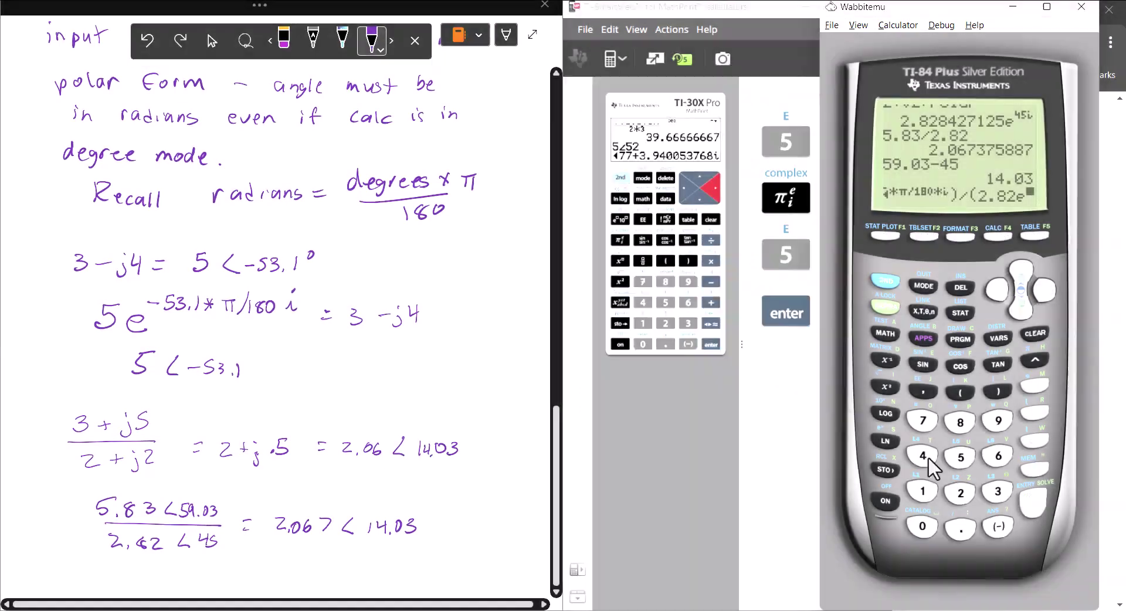
left_click(962, 463)
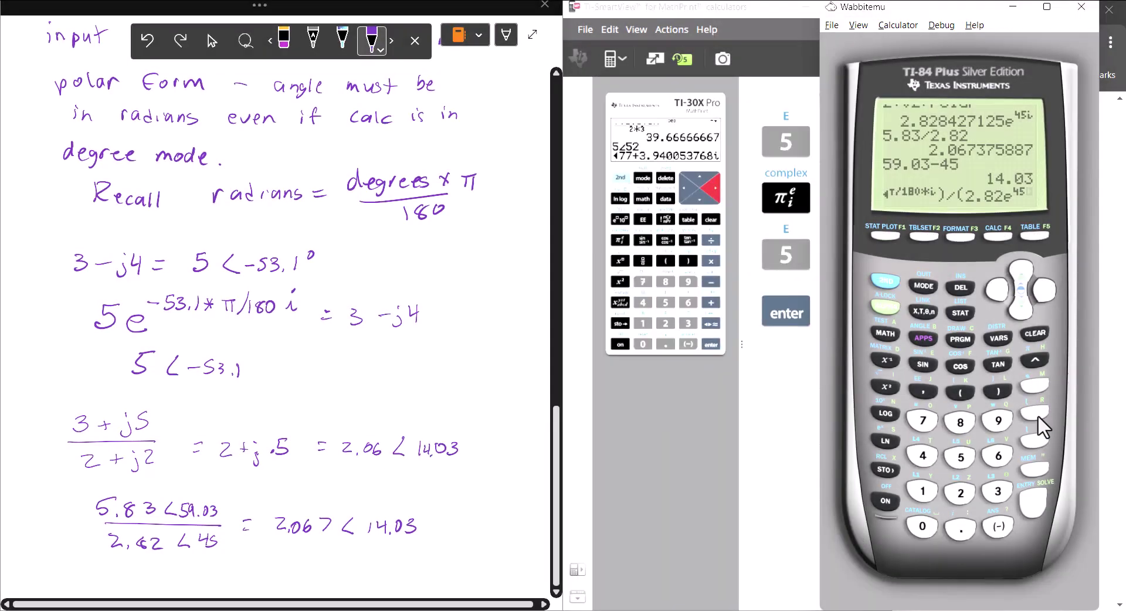
Extend the denominator's exponent with *π/180*i
left_click(1035, 413)
left_click(888, 281)
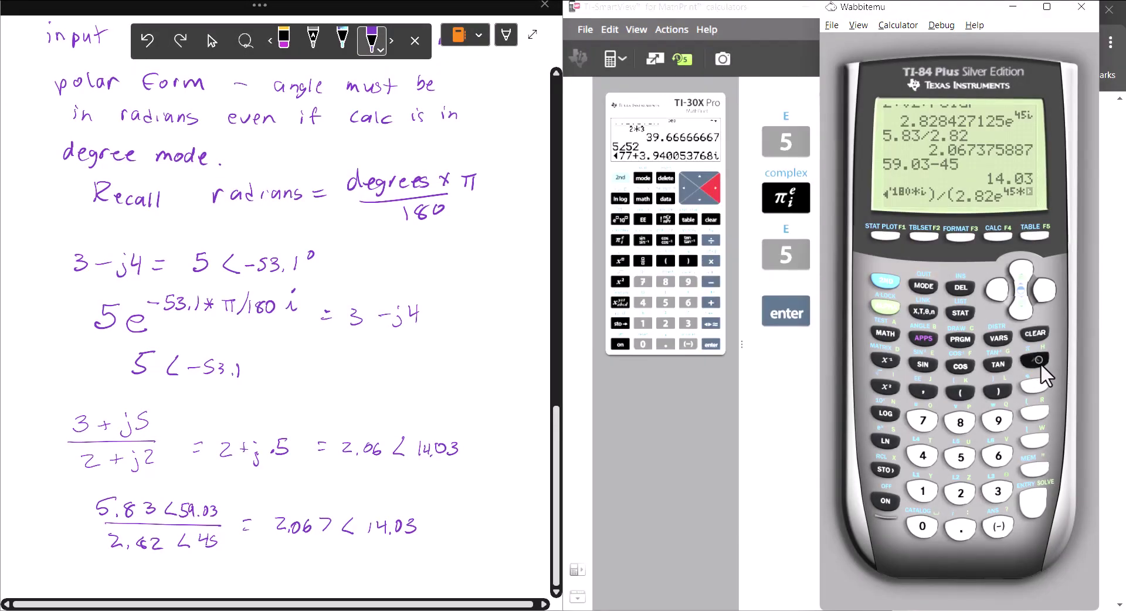
left_click(1036, 360)
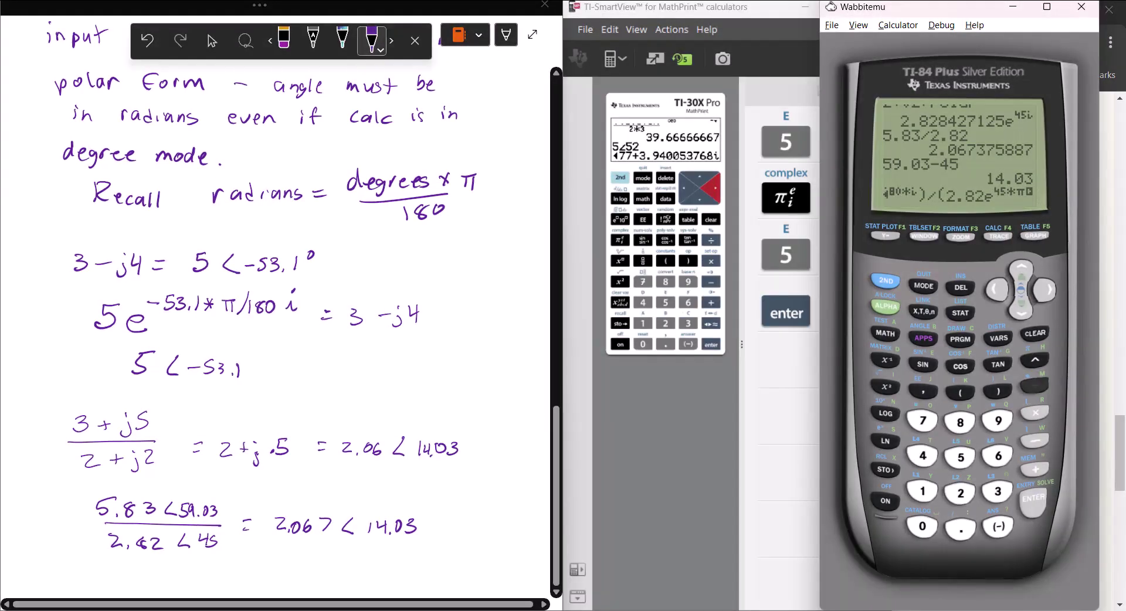
left_click(1036, 386)
left_click(923, 487)
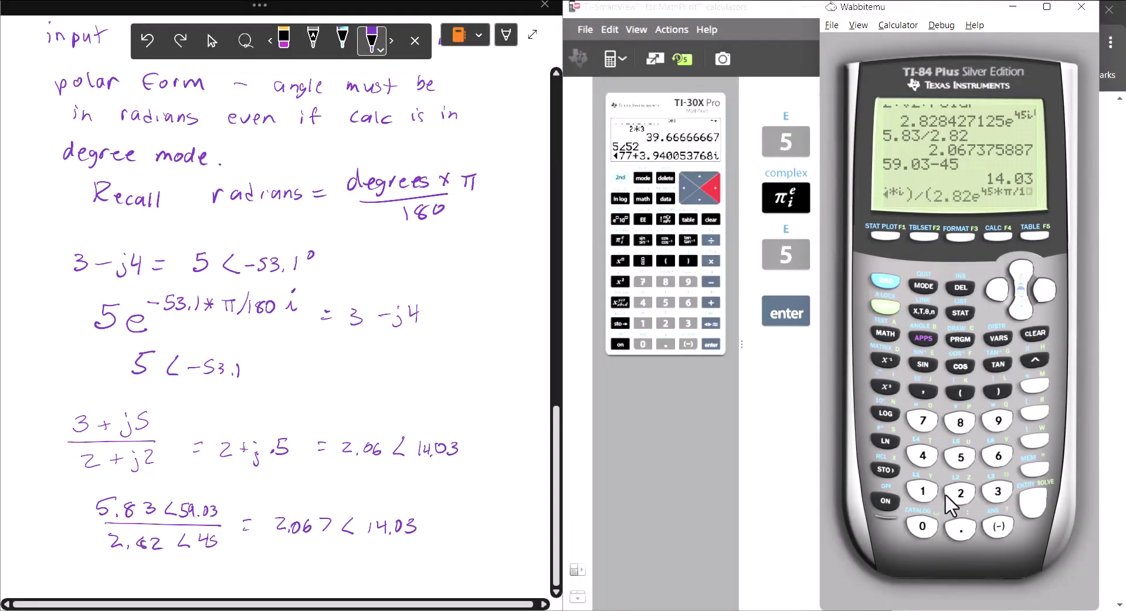
left_click(960, 421)
left_click(922, 526)
left_click(1036, 413)
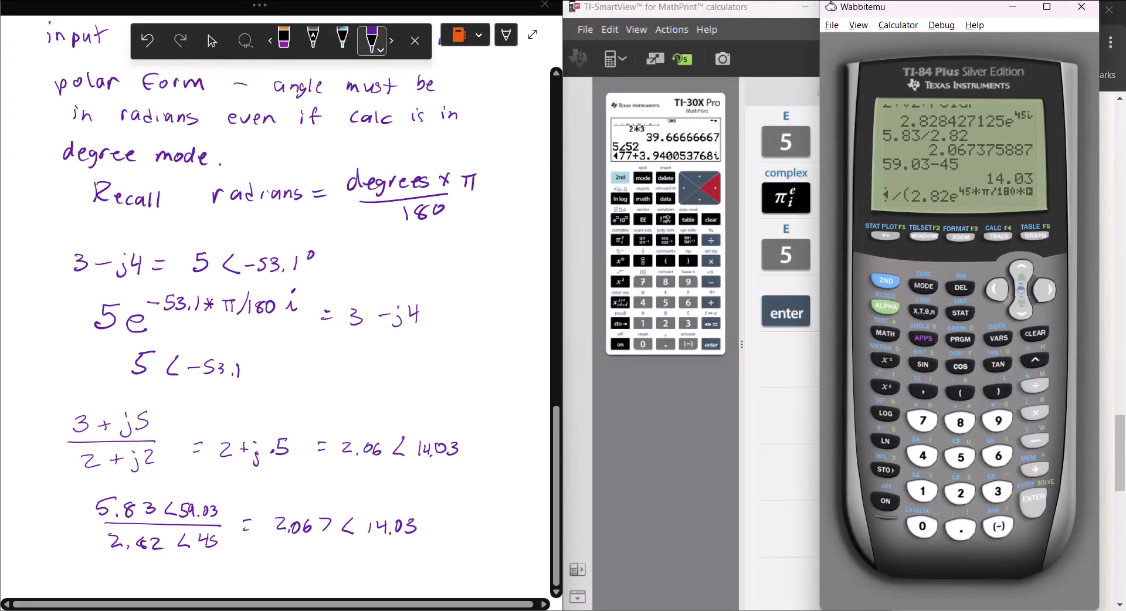
left_click(886, 280)
left_click(960, 526)
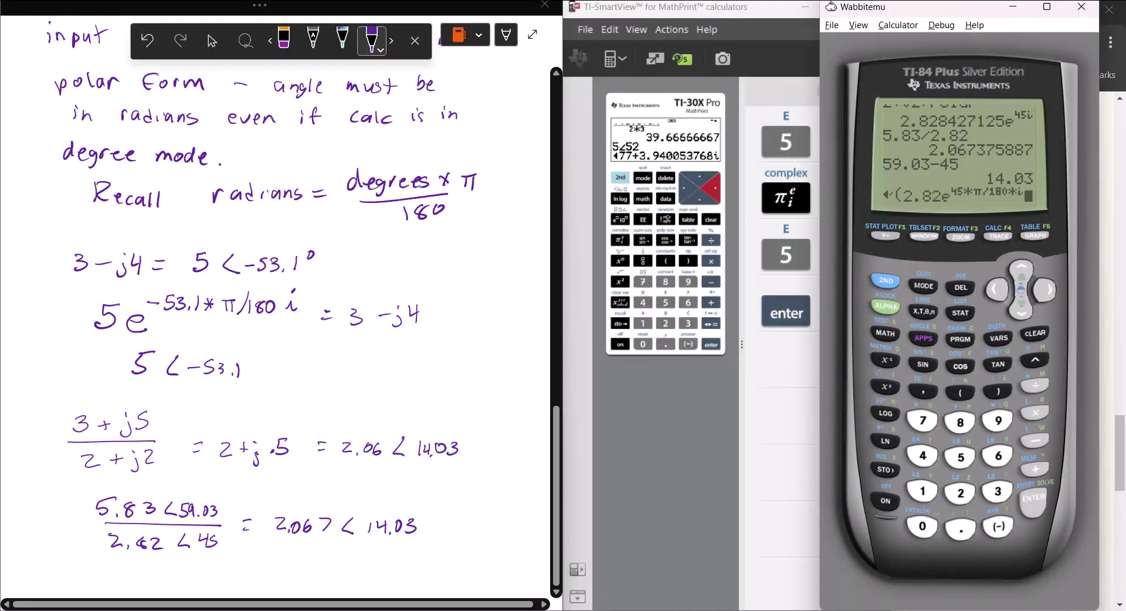
Close the denominator's parenthesis, evaluate the division, and write "= 2 + j.5" under the handwritten polar answer
left_click(998, 391)
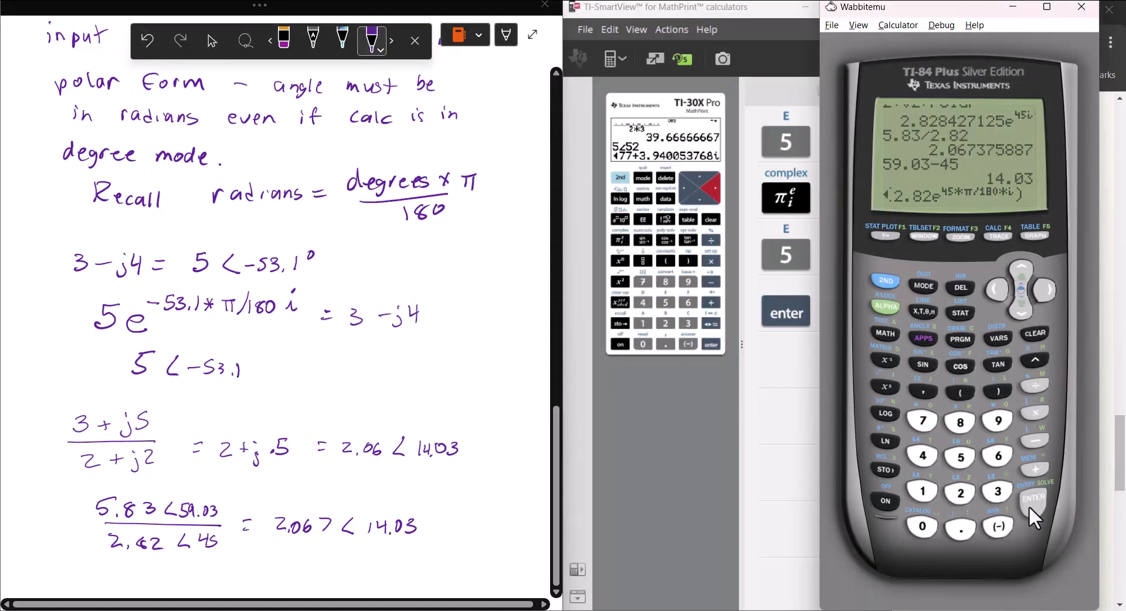
left_click(1031, 503)
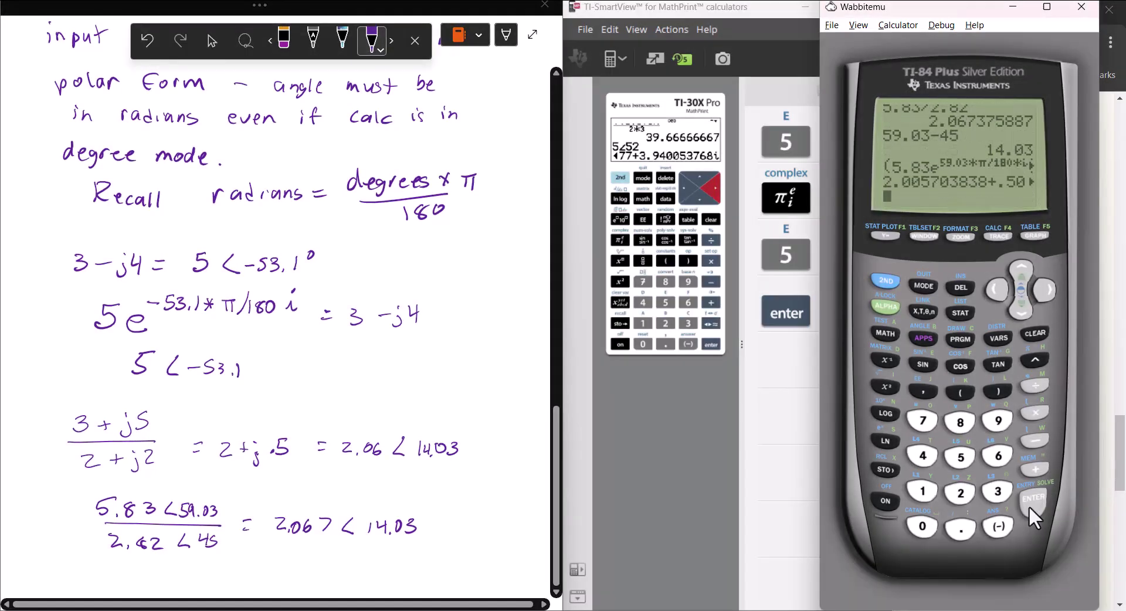
mouse_move(253, 558)
left_mouse_down()
mouse_move(342, 572)
mouse_move(345, 558)
left_mouse_up()
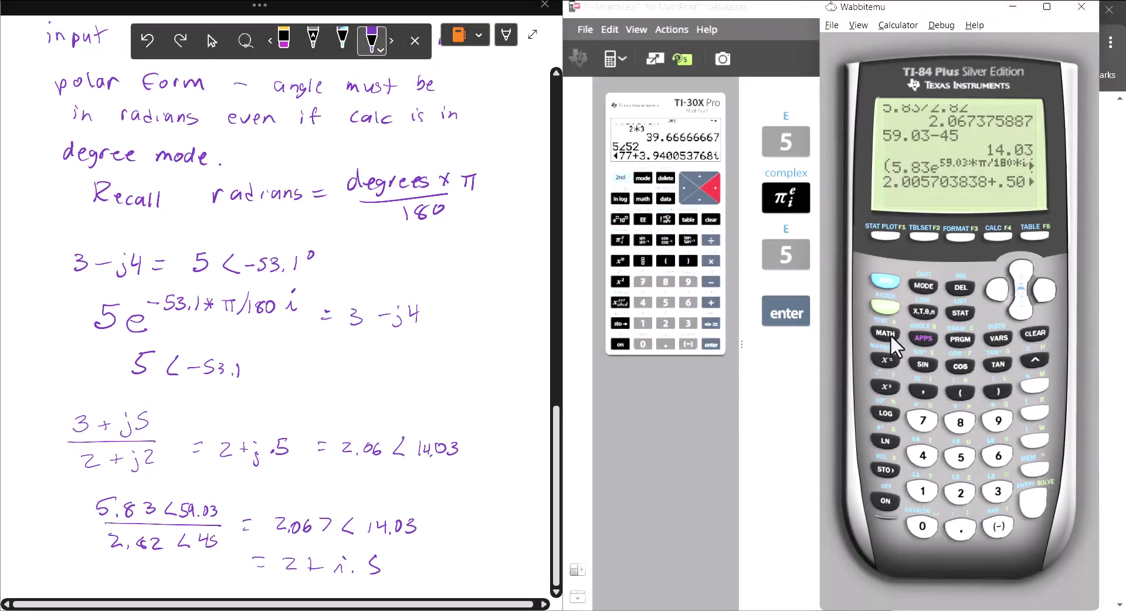
Convert the last TI-84 answer to polar form and write "= 2.06 < 14.03" beside the handwritten rectangular result
left_click(886, 334)
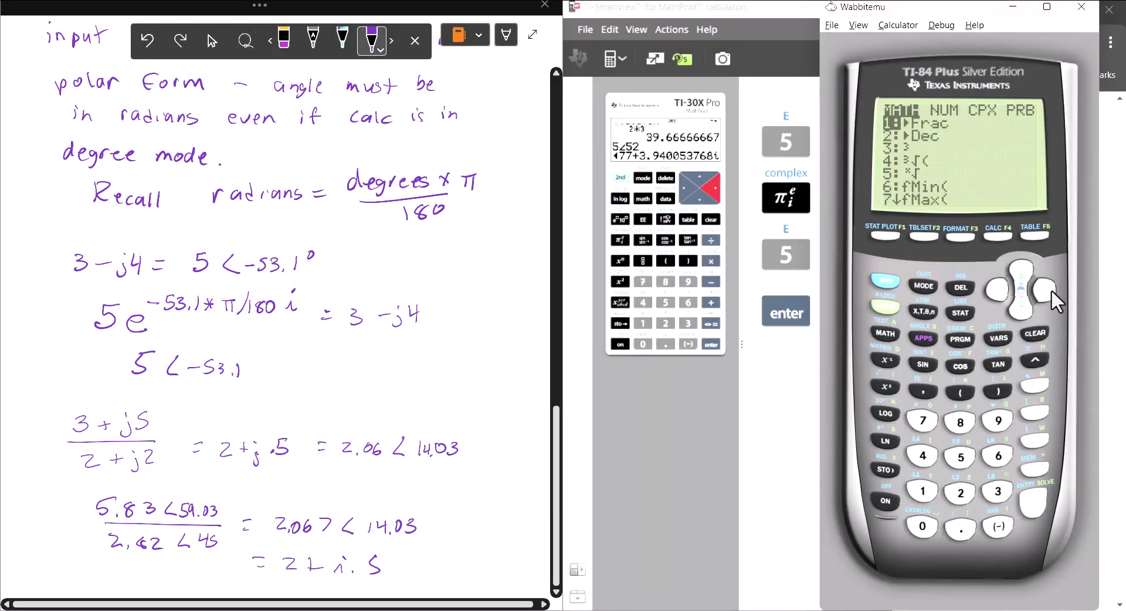
left_click(1047, 289)
left_click(1046, 290)
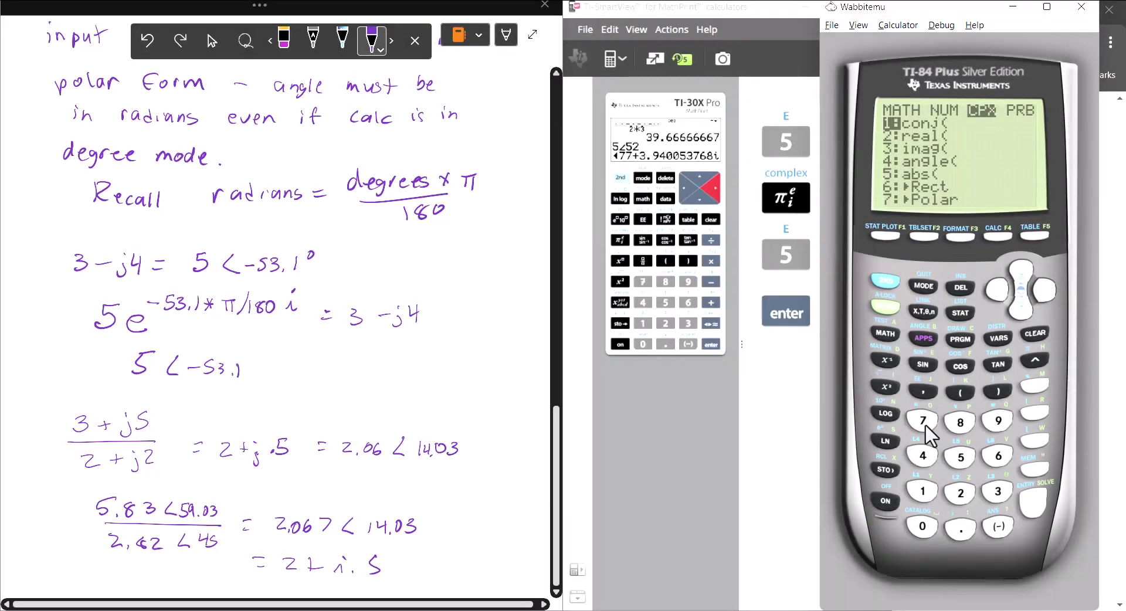
left_click(922, 421)
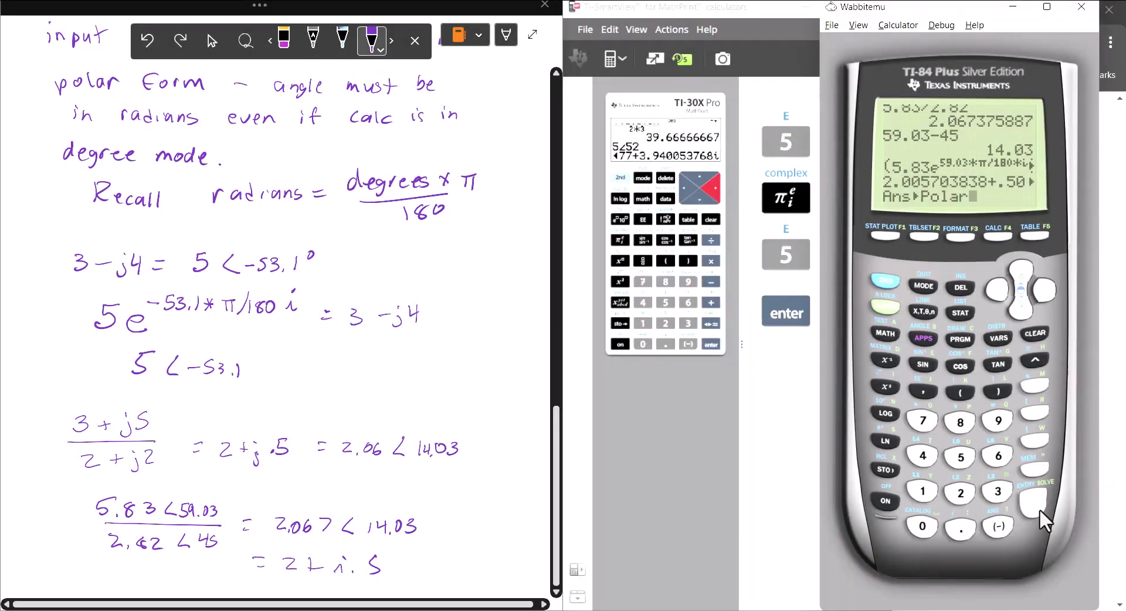
left_click(1022, 511)
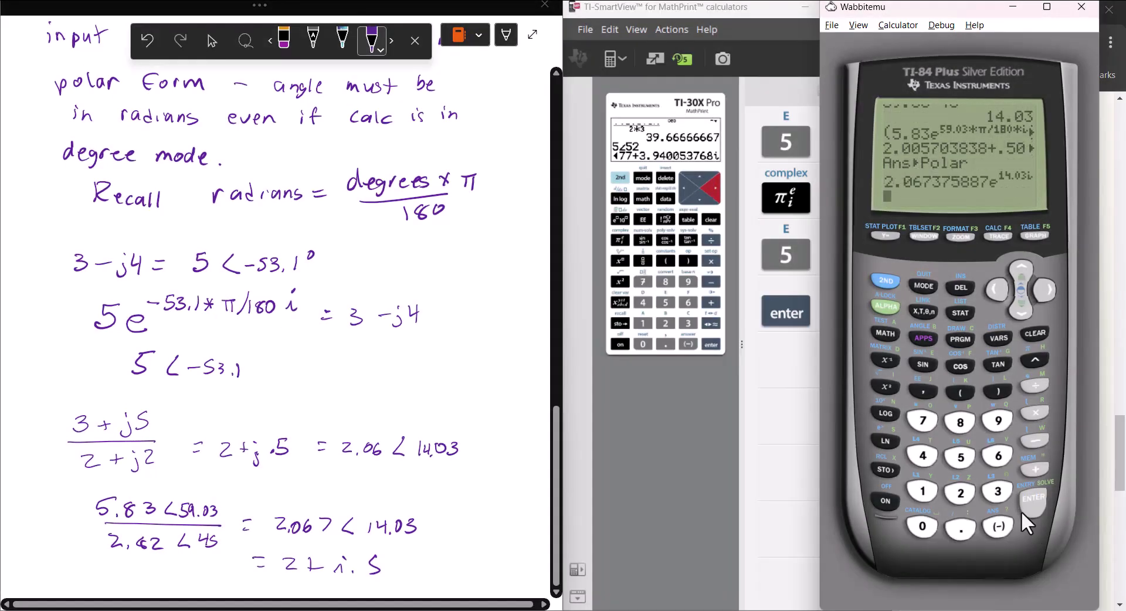
left_click(447, 569)
left_click_drag(459, 559, 462, 560)
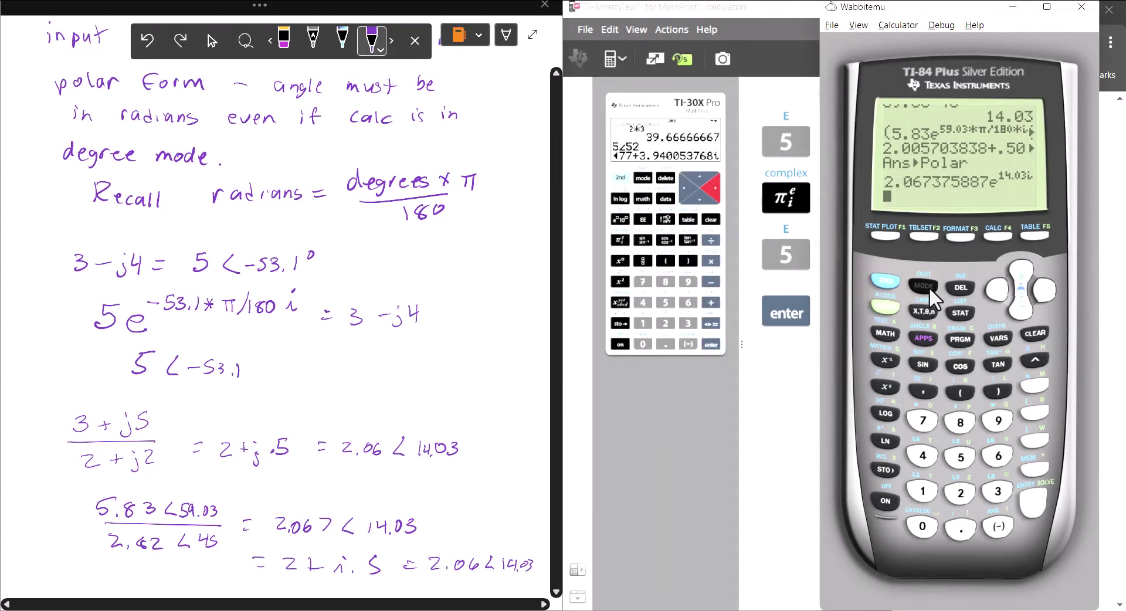
Set the TI-84's complex number format to re^θi and return to the home screen
left_click(923, 285)
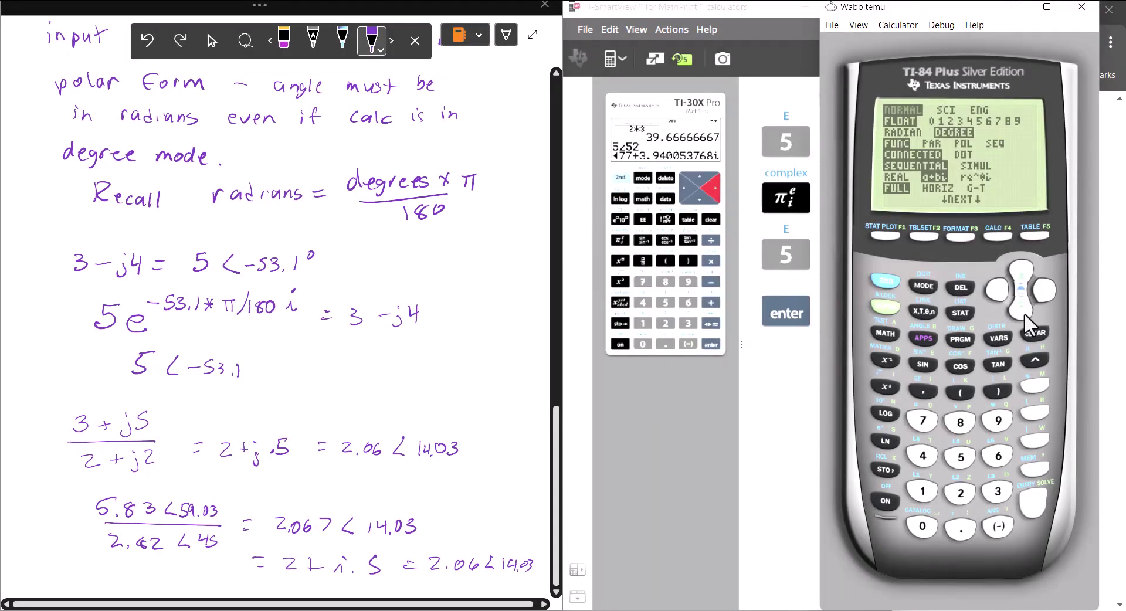
left_click(1021, 314)
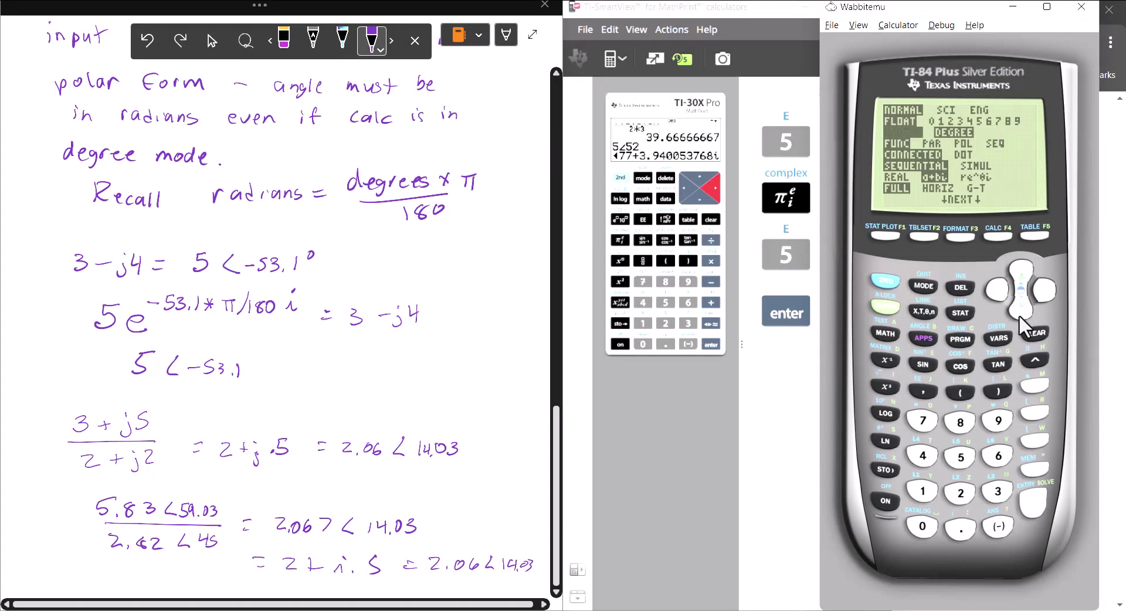
left_click(1018, 314)
left_click(1019, 314)
left_click(1018, 315)
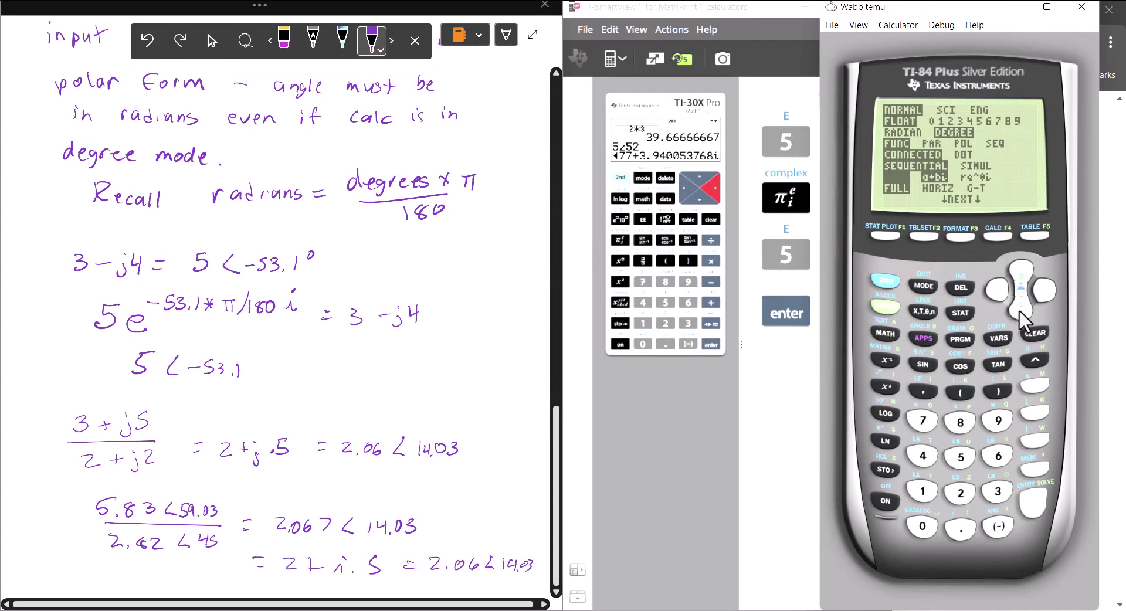
left_click(1043, 291)
left_click(1044, 291)
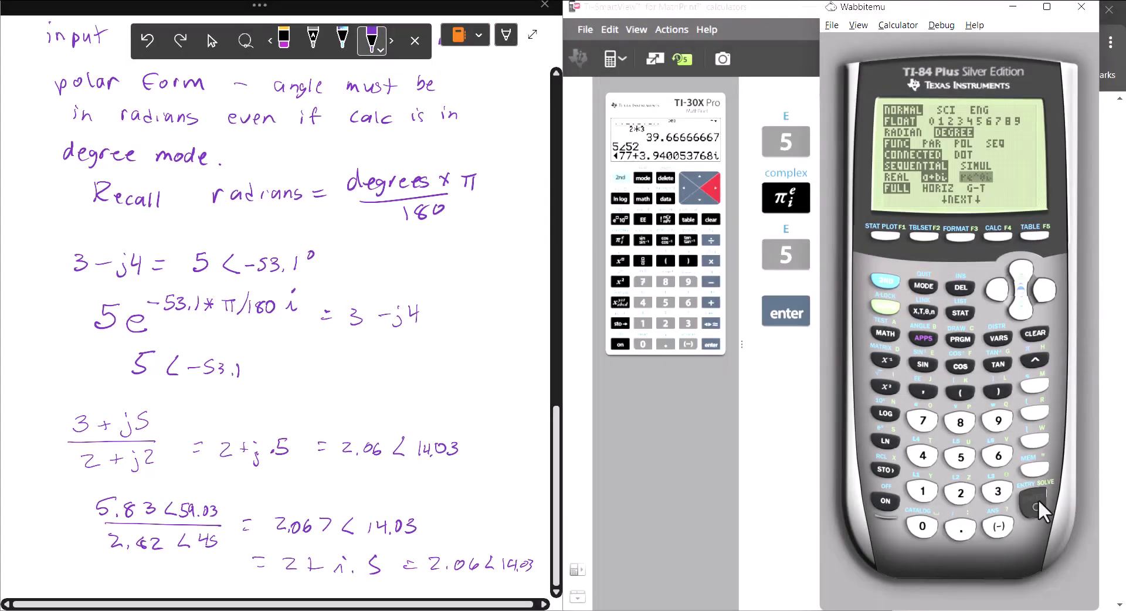
left_click(1035, 499)
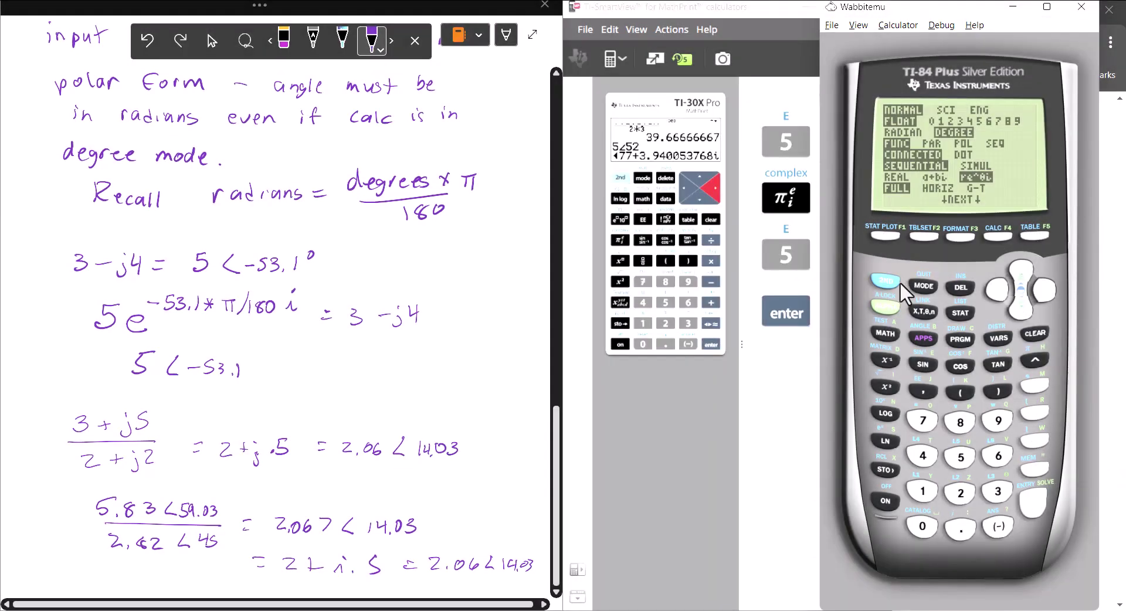
left_click_drag(899, 282, 899, 284)
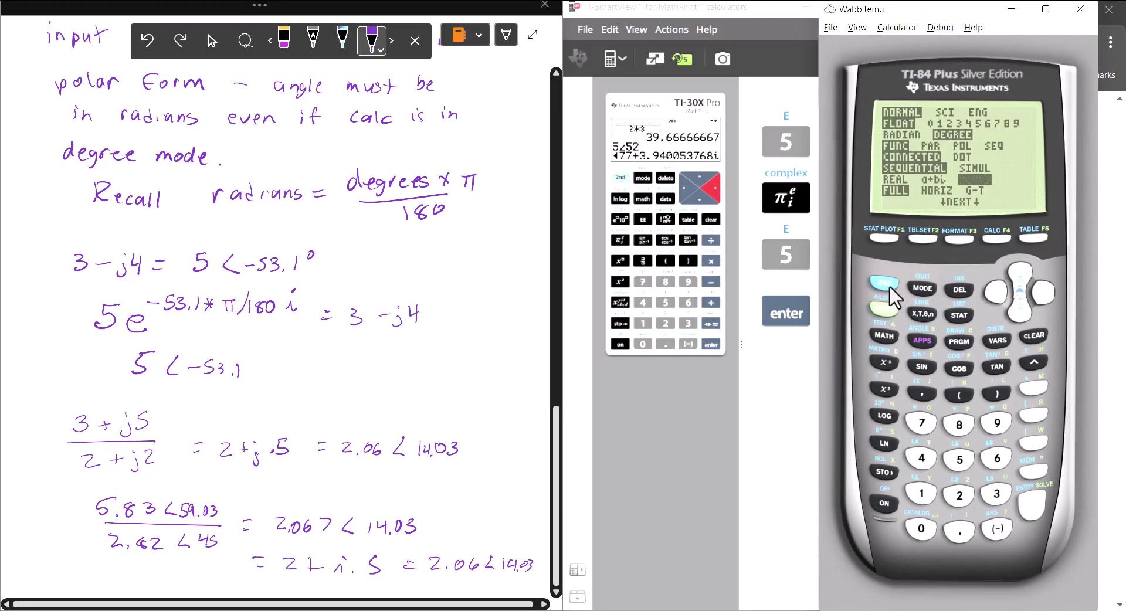
left_click(892, 288)
left_click(923, 288)
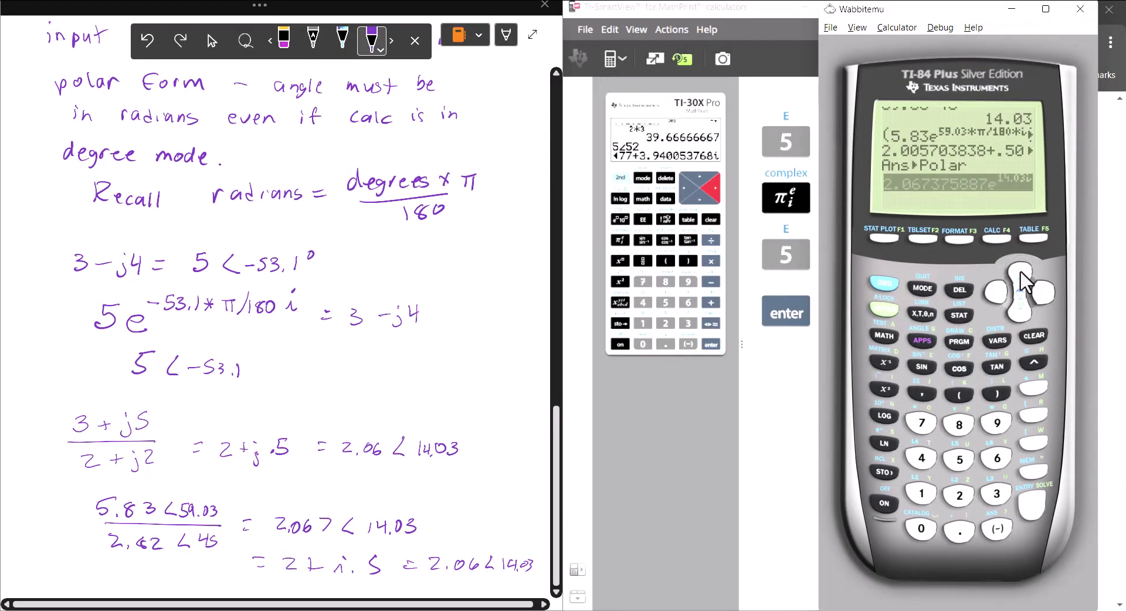
Recall the exponential-form division from the TI-84 history and evaluate it again in the polar format
left_click(1021, 272)
left_click(1021, 272)
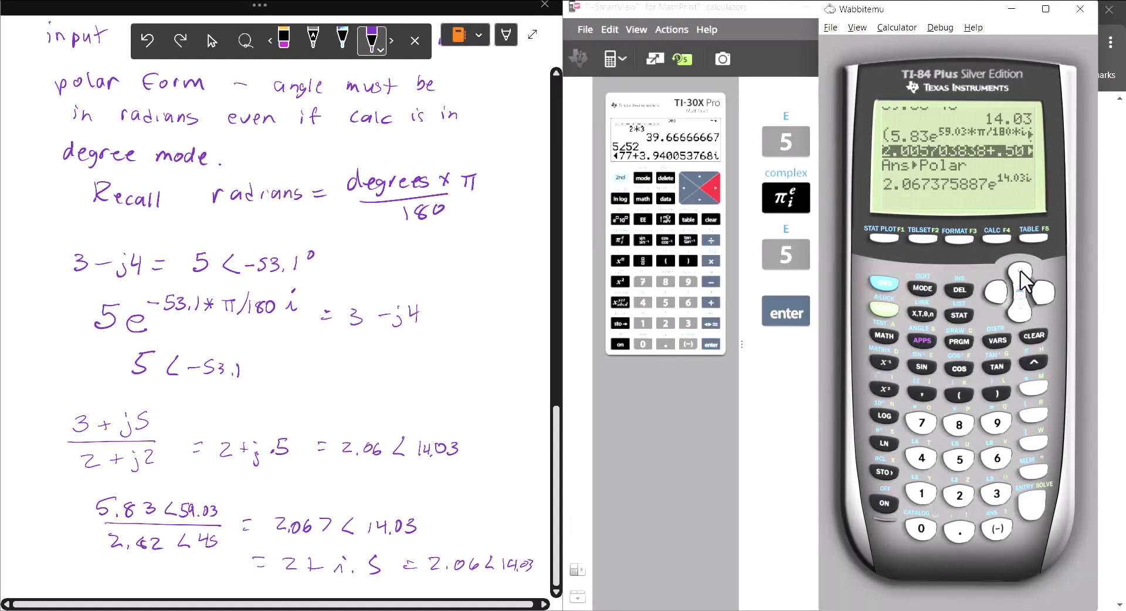
left_click(1021, 271)
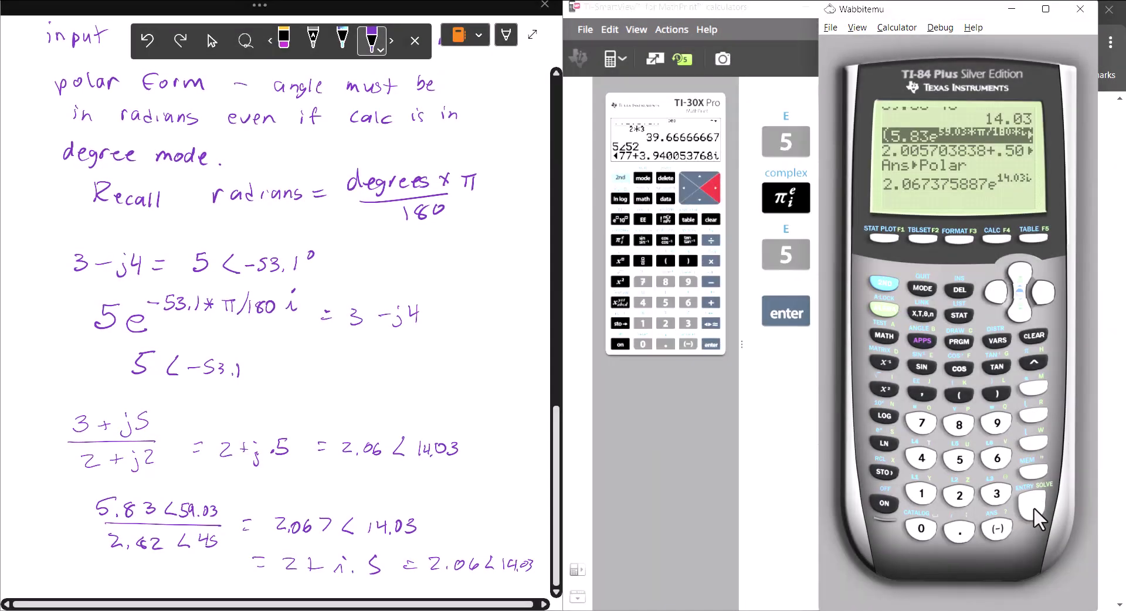
left_click(1034, 507)
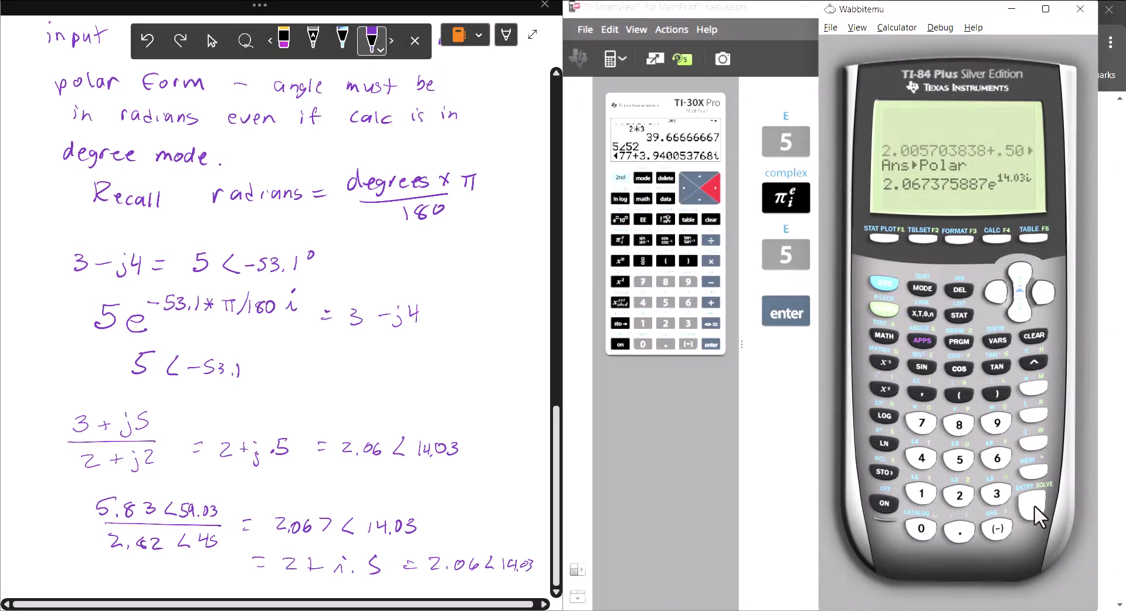
left_click(1036, 500)
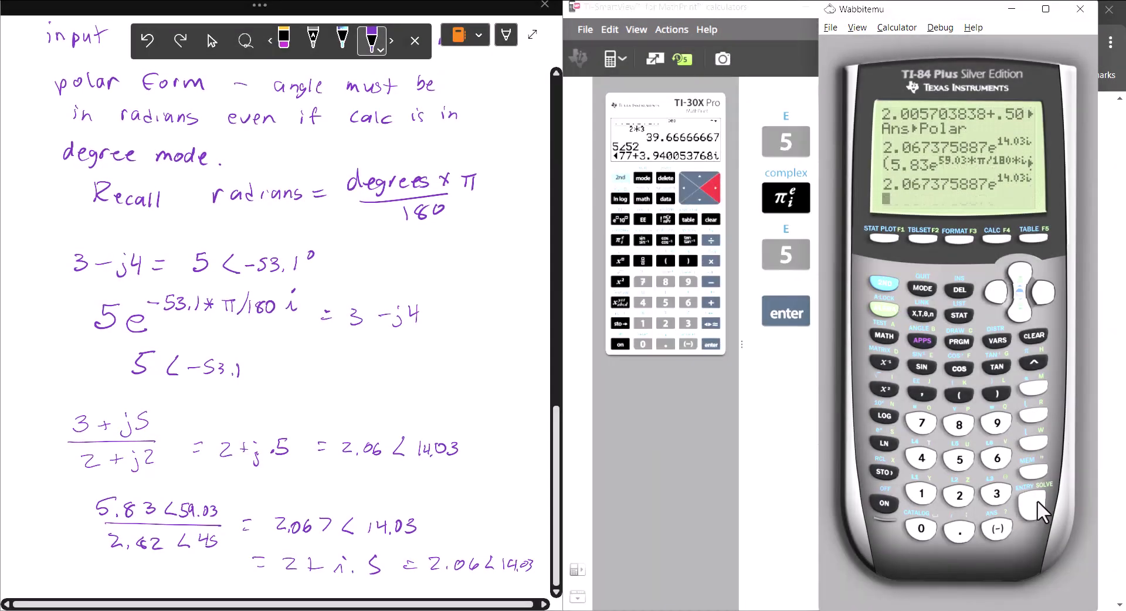